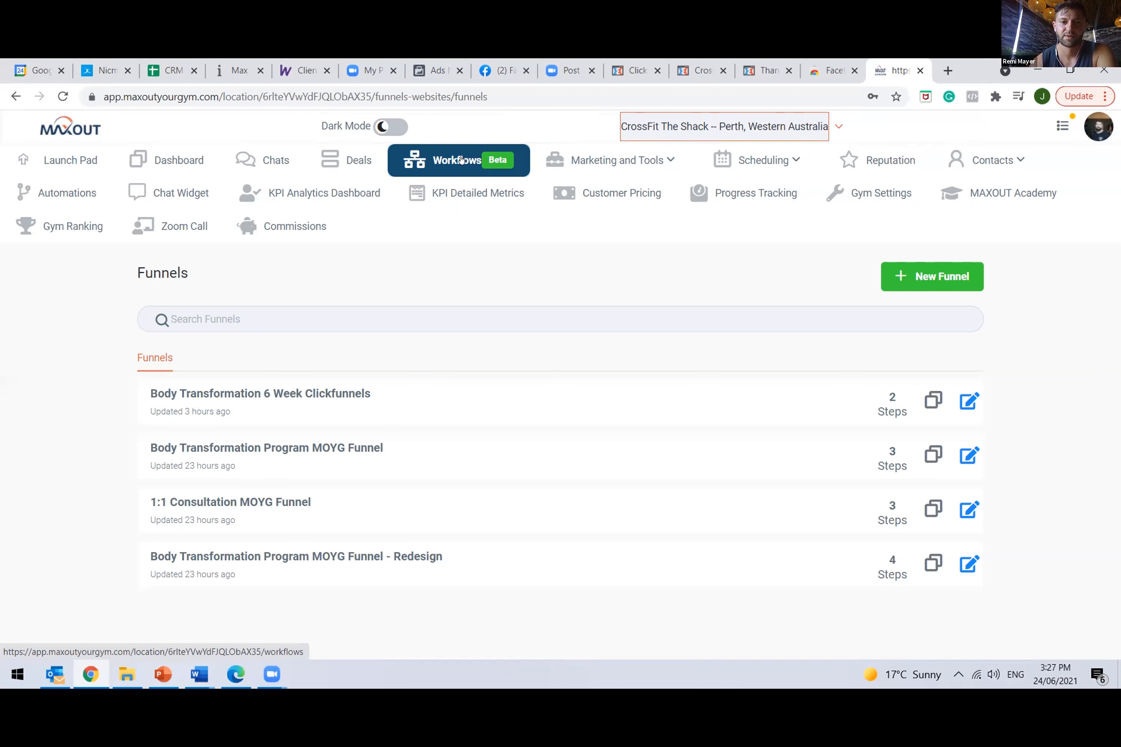
# - Open the Workflows area and start creating a new workflow
pyautogui.click(461, 160)
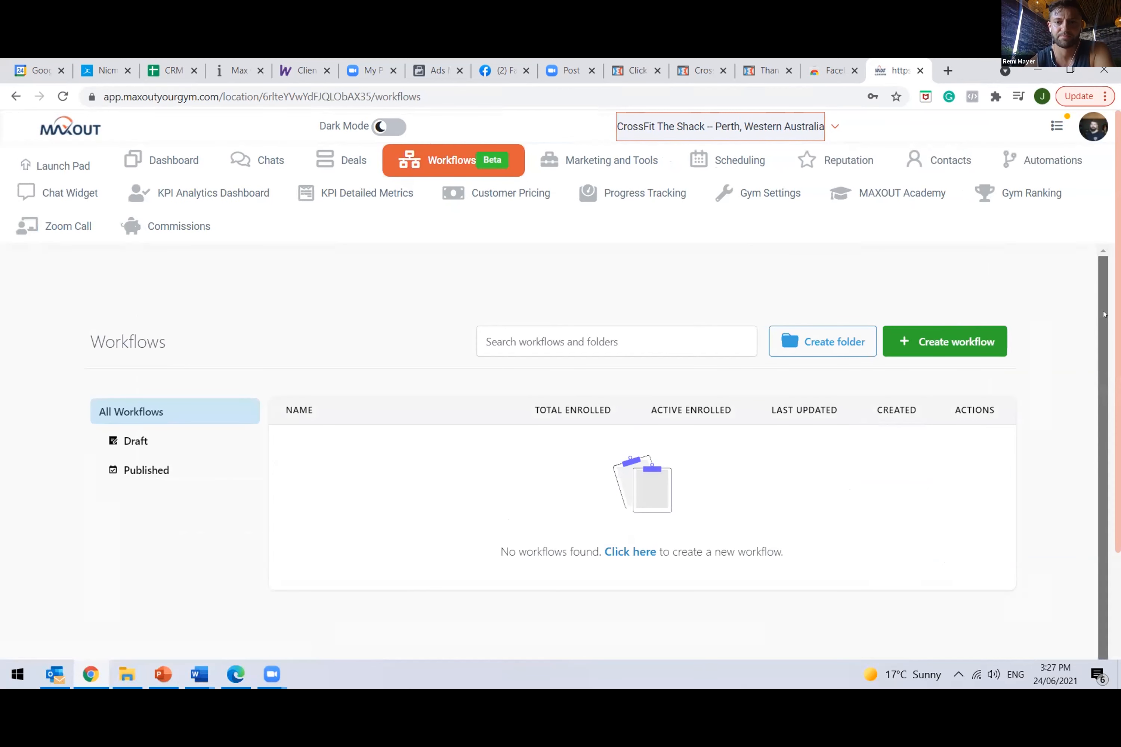
pyautogui.scroll(-1, 988, 307)
pyautogui.click(959, 304)
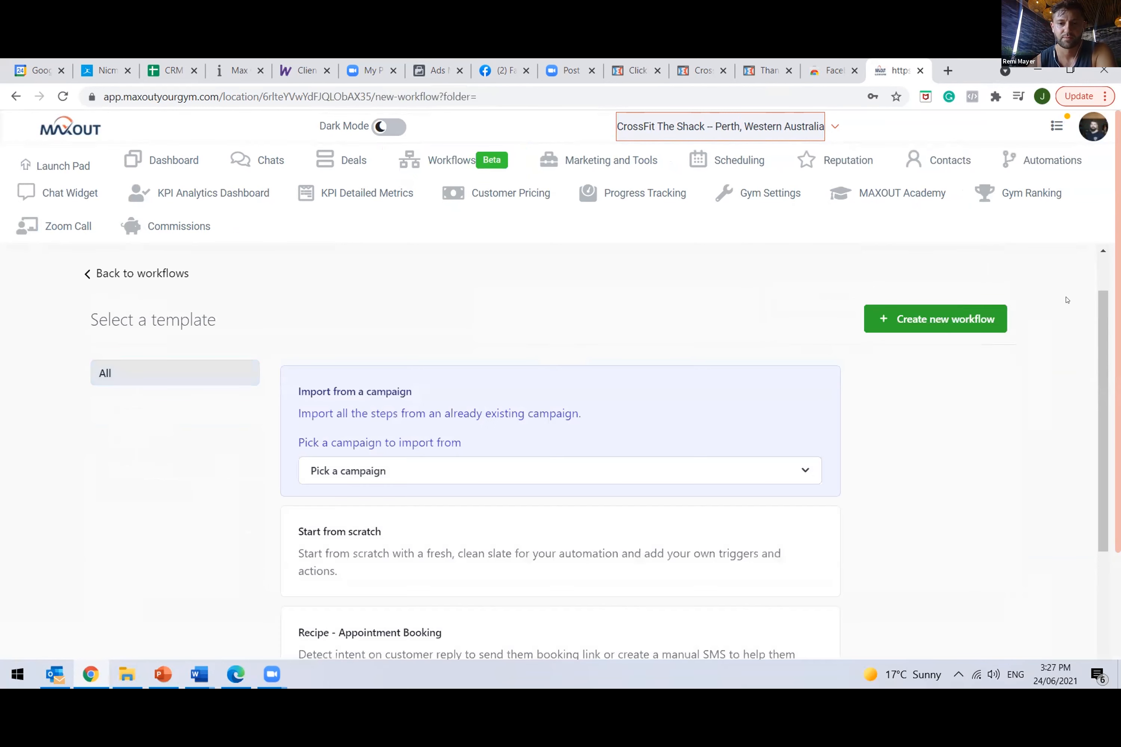
# - Choose the Start from scratch template and create the new workflow from it
pyautogui.moveTo(1102, 333); pyautogui.dragTo(1103, 332)
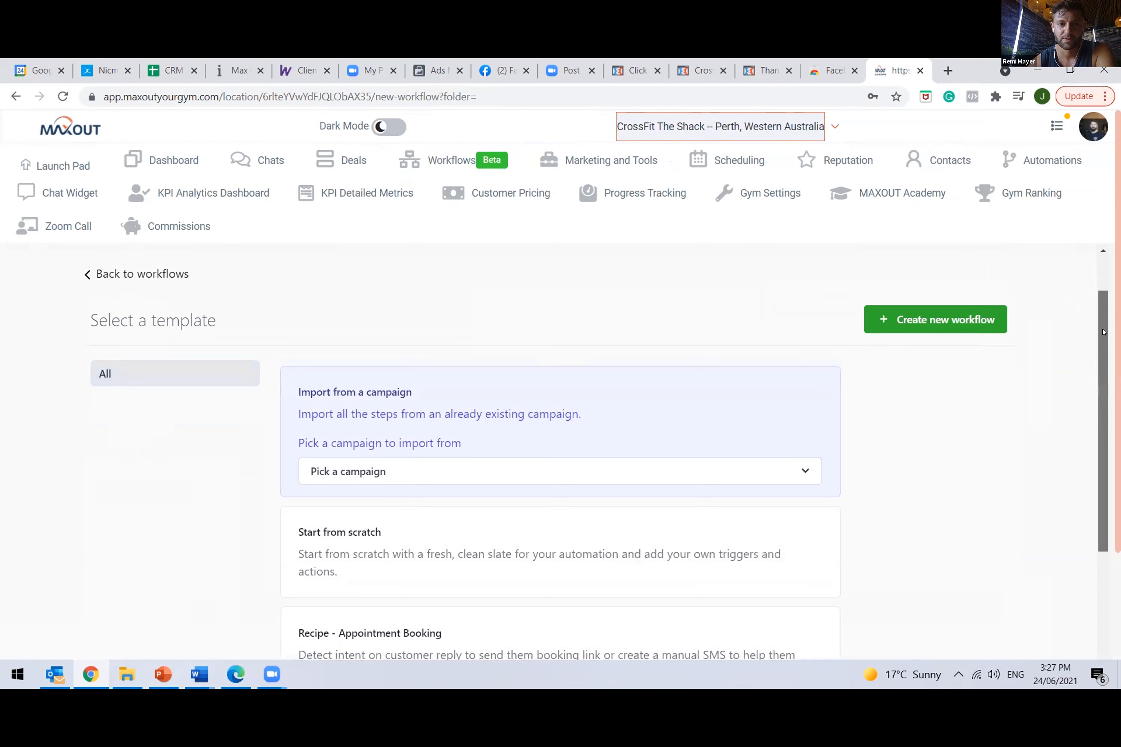
pyautogui.scroll(-2, 1104, 364)
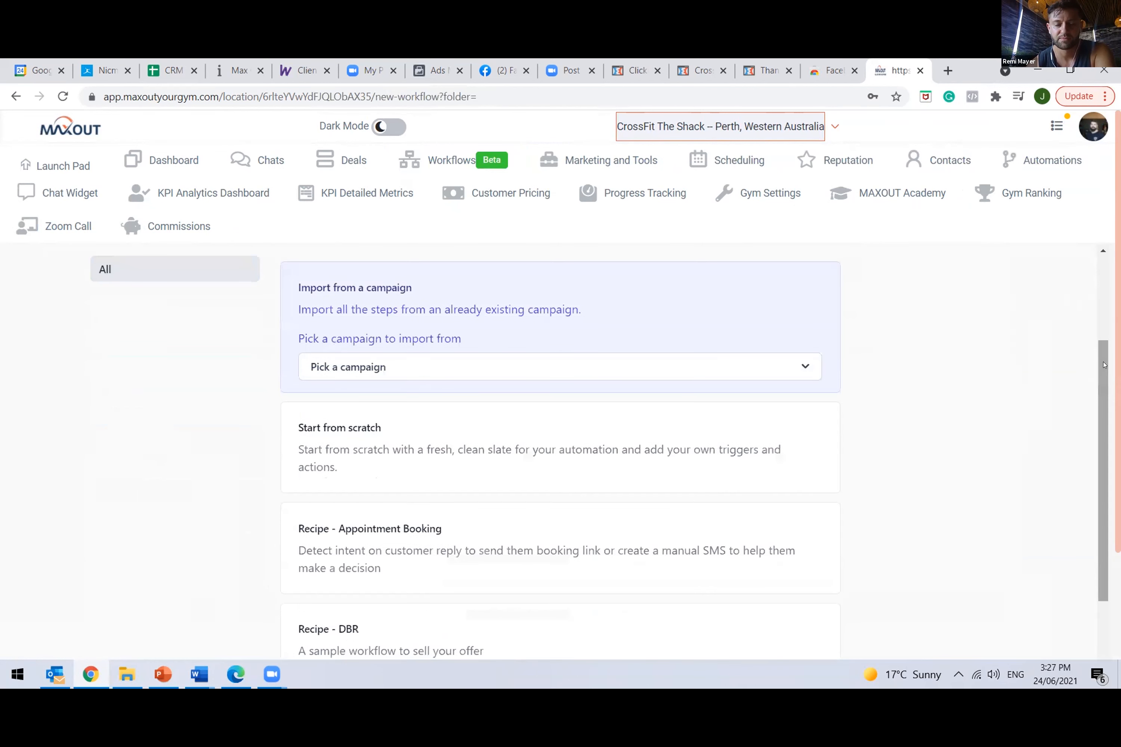
pyautogui.scroll(-1, 400, 393)
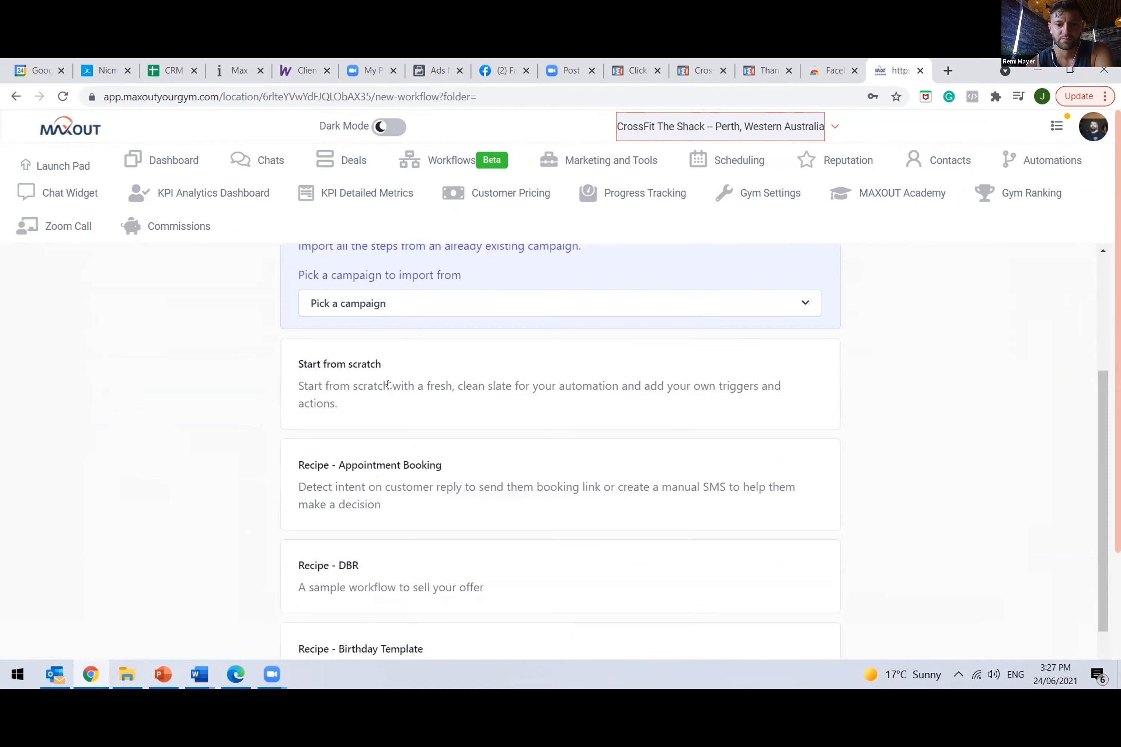
pyautogui.click(366, 370)
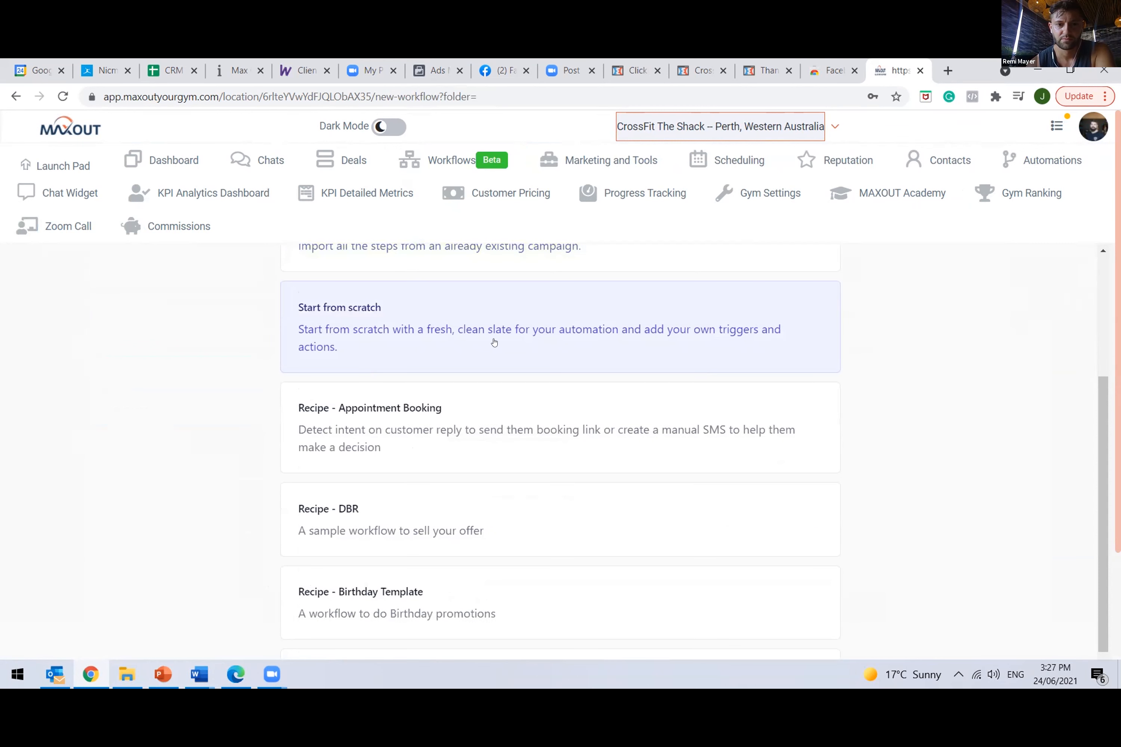
pyautogui.moveTo(1099, 392); pyautogui.dragTo(1104, 430)
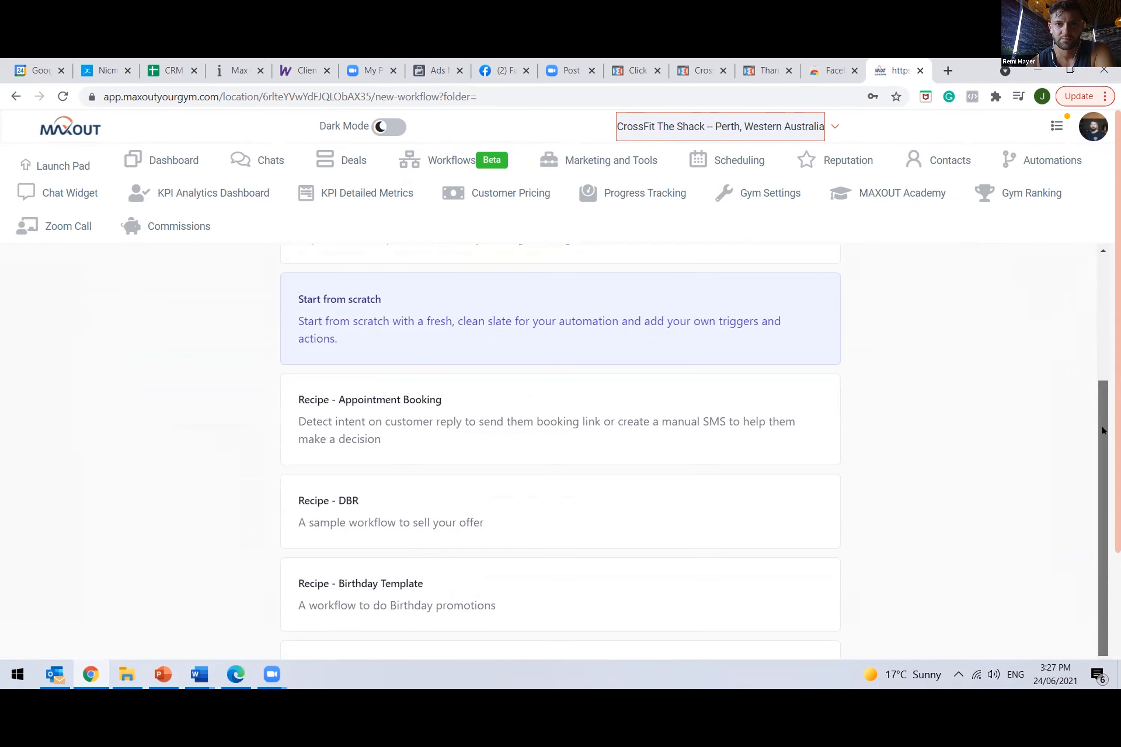
pyautogui.scroll(-4, 661, 383)
pyautogui.scroll(5, 643, 356)
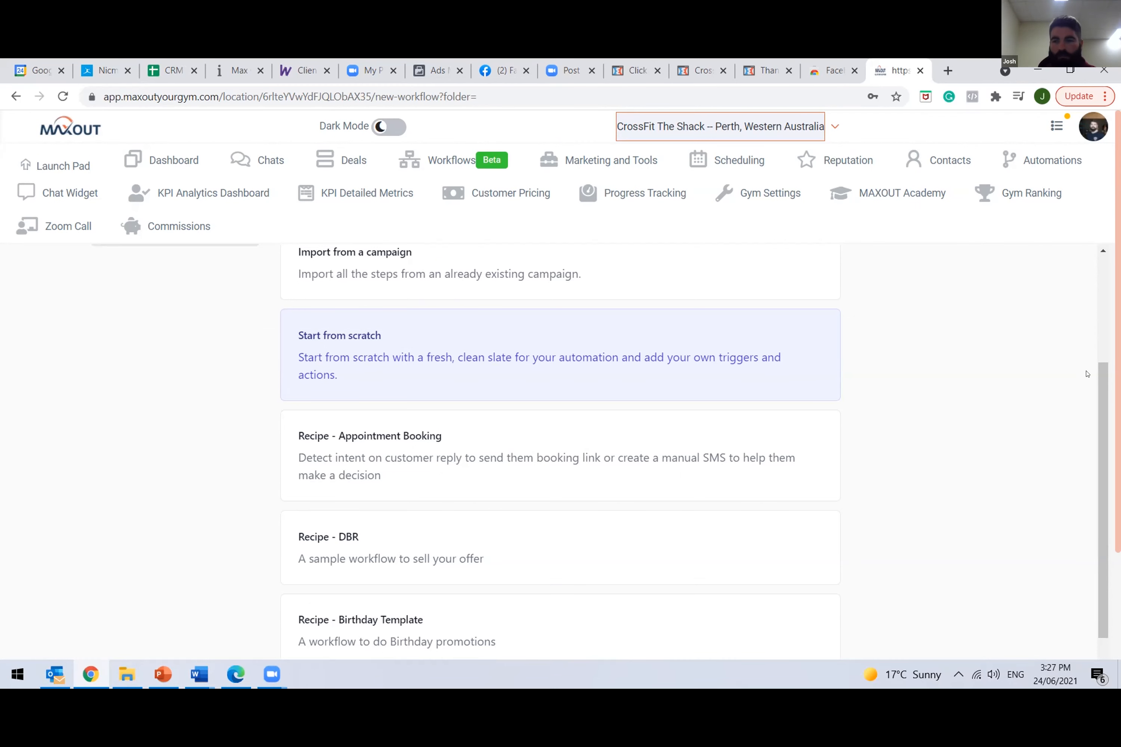
pyautogui.scroll(-1, 1088, 593)
pyautogui.scroll(3, 1093, 325)
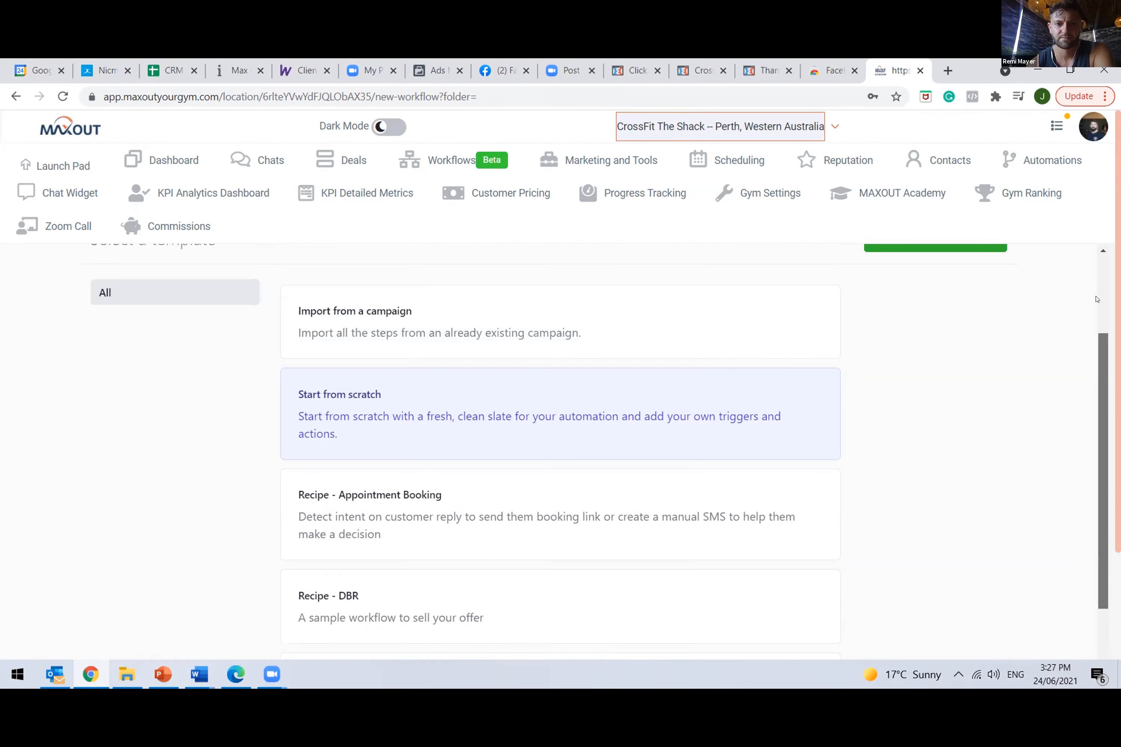
pyautogui.scroll(1, 743, 398)
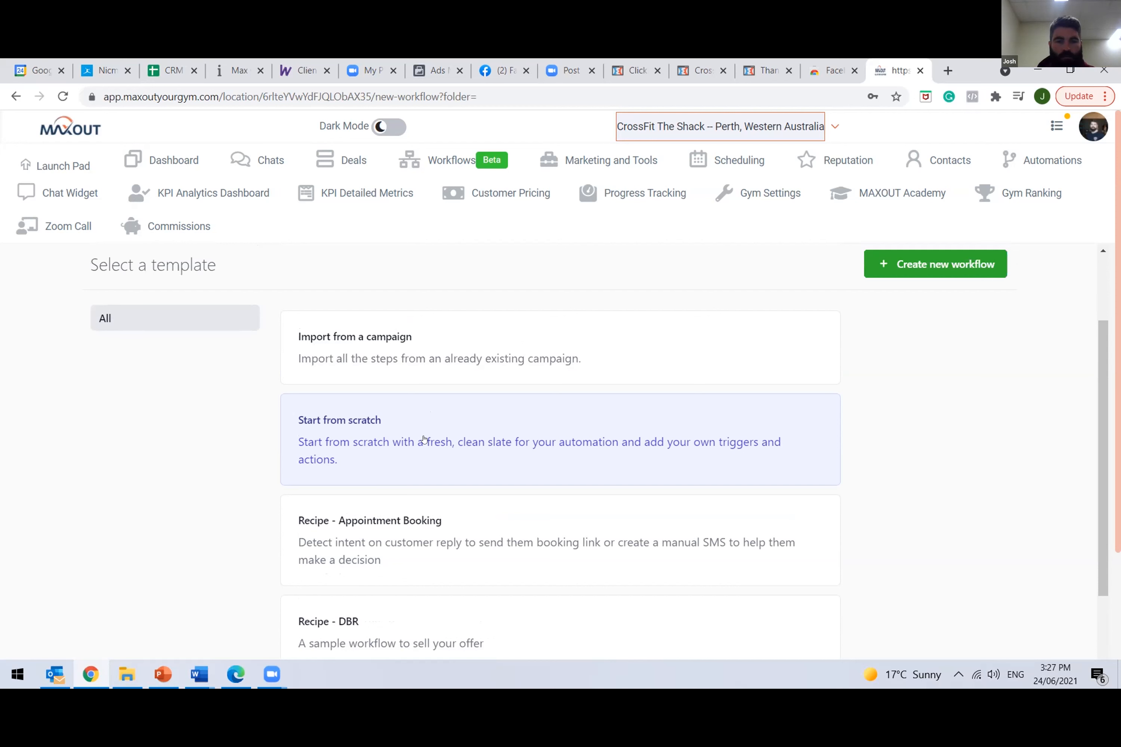
pyautogui.doubleClick(381, 432)
pyautogui.click(325, 422)
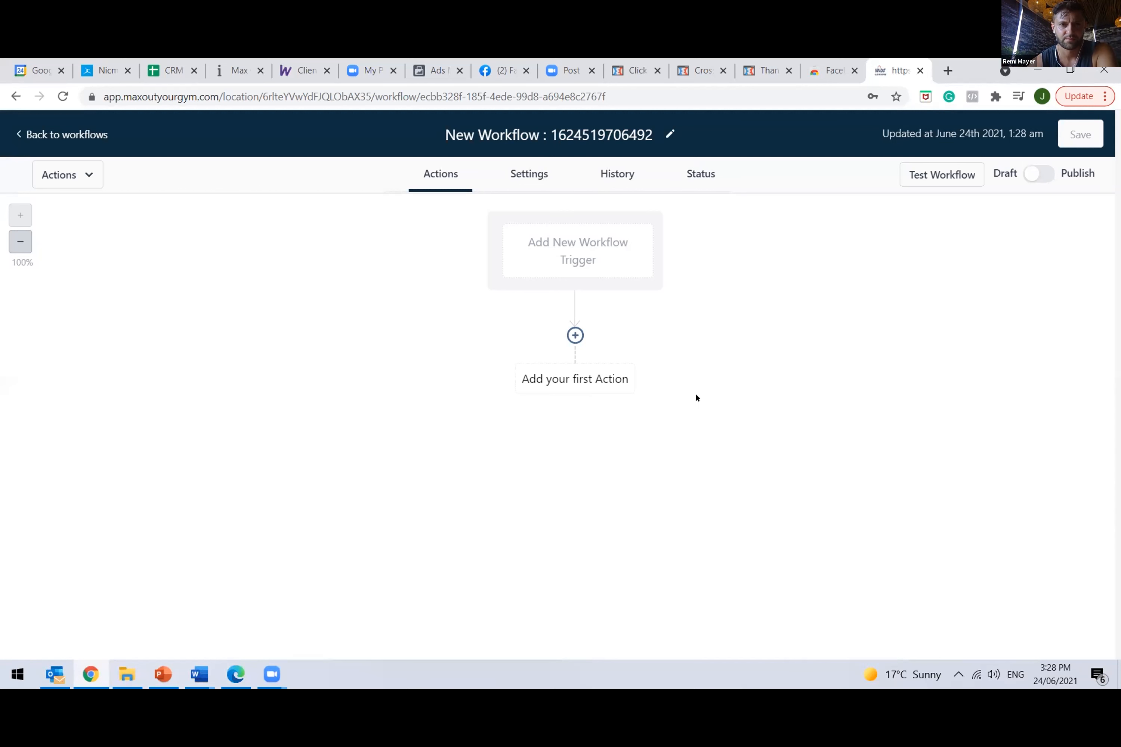
# - Start a new workflow trigger and search the CRM triggers for "conversion" and "pix"
pyautogui.click(593, 253)
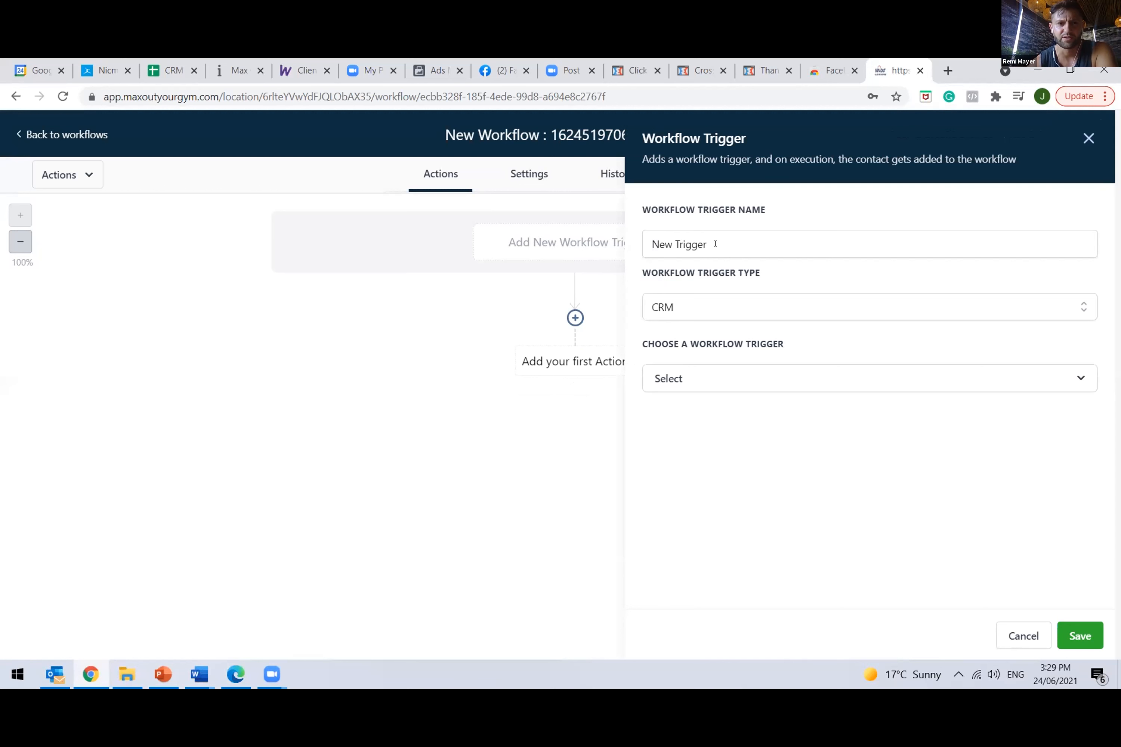
pyautogui.click(688, 376)
pyautogui.click(699, 419)
pyautogui.write('conversion')
pyautogui.press('BackSpace')
pyautogui.press('BackSpace')
pyautogui.press('BackSpace')
pyautogui.press('BackSpace')
pyautogui.press('BackSpace')
pyautogui.press('BackSpace')
pyautogui.press('BackSpace')
pyautogui.press('BackSpace')
pyautogui.press('BackSpace')
pyautogui.press('BackSpace')
pyautogui.write('pix')
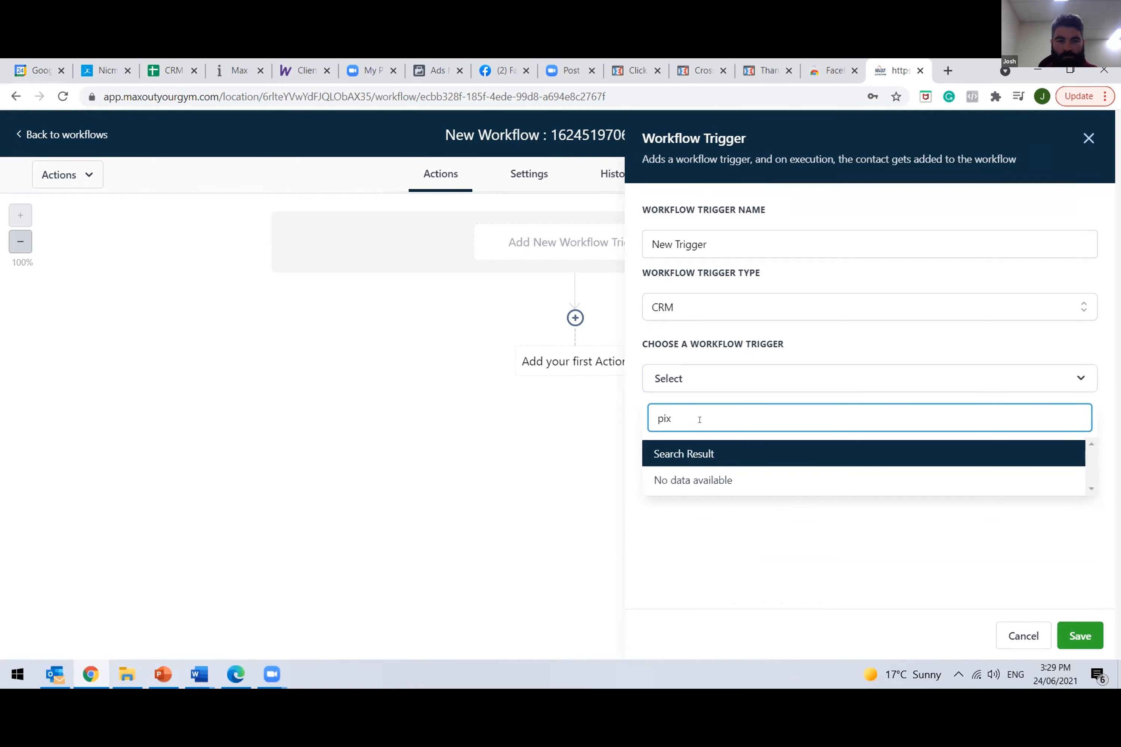
pyautogui.press('BackSpace')
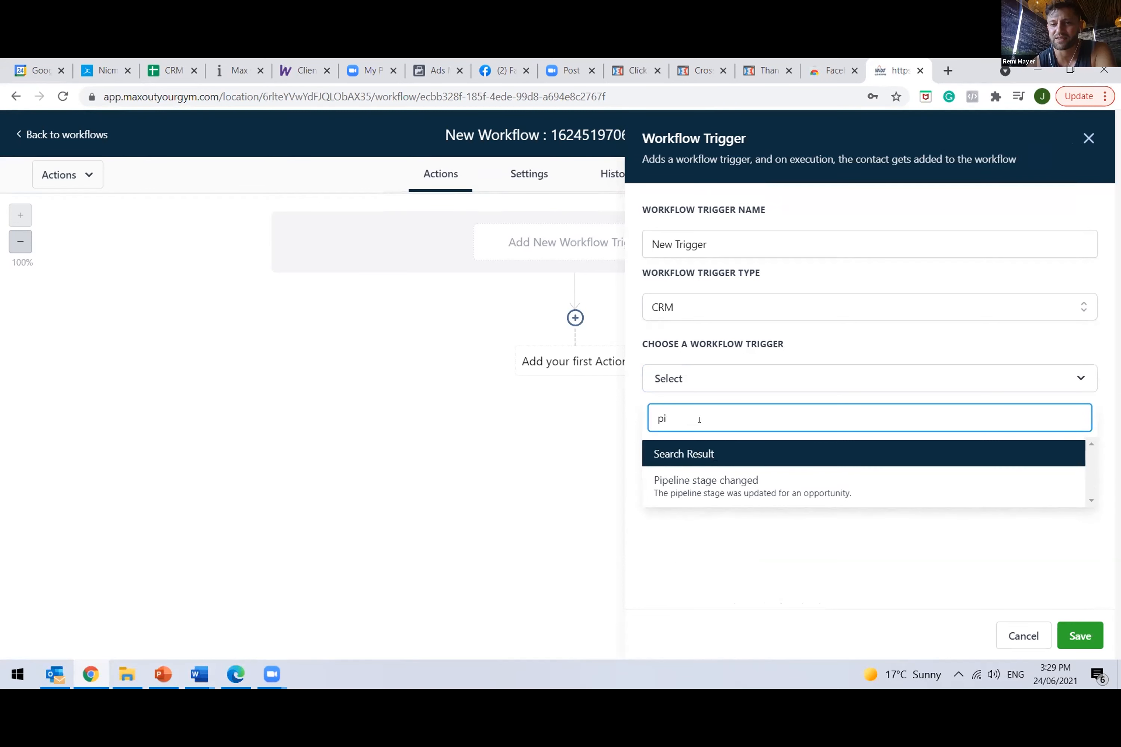
pyautogui.press('BackSpace')
pyautogui.press('BackSpace')
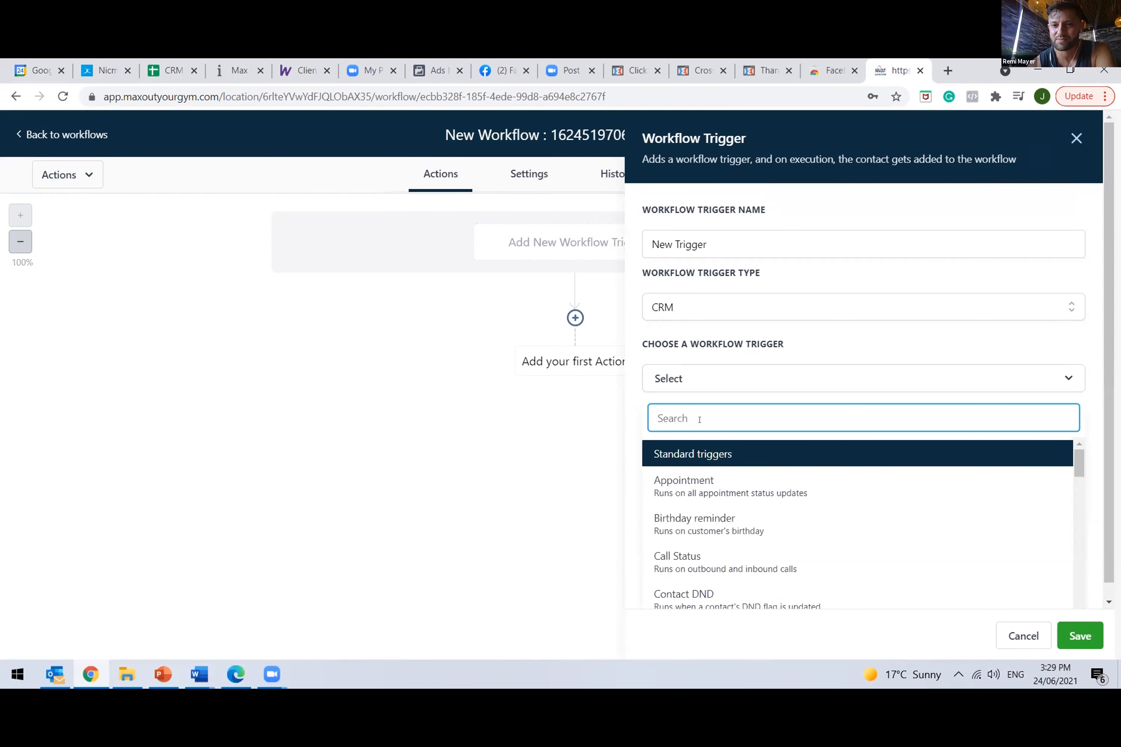
pyautogui.click(690, 373)
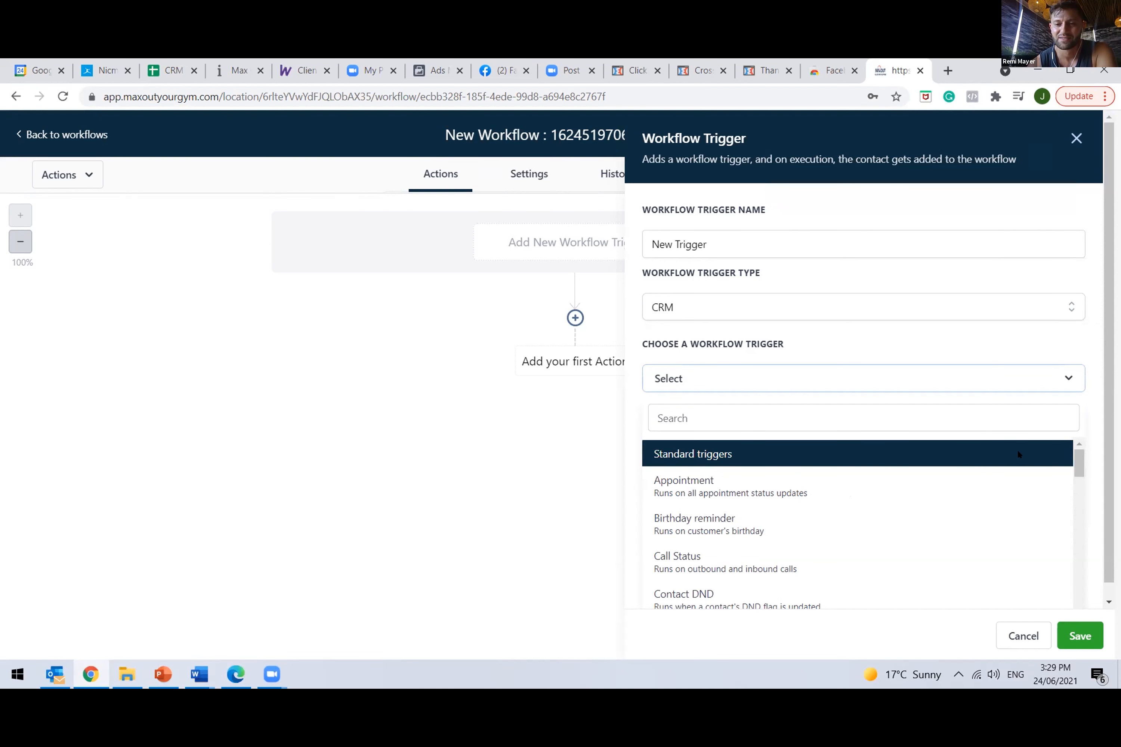
# - Set the trigger type to CRM, choose the Form submitted trigger and save it
pyautogui.click(956, 308)
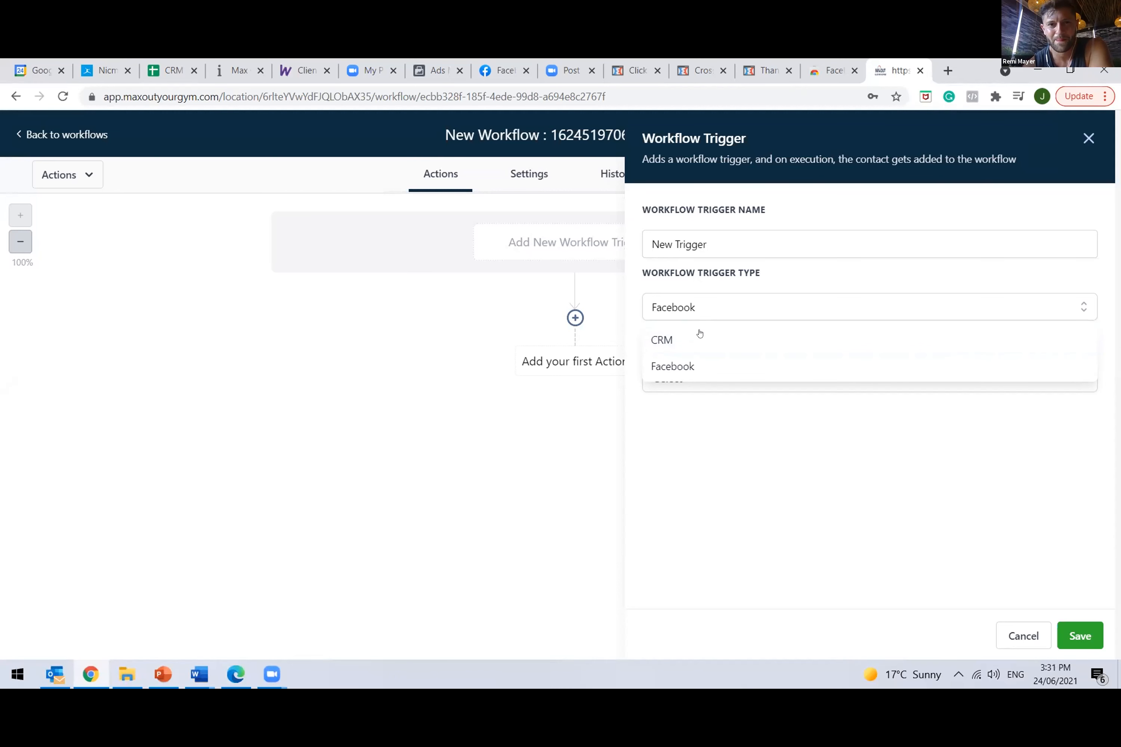
pyautogui.click(687, 338)
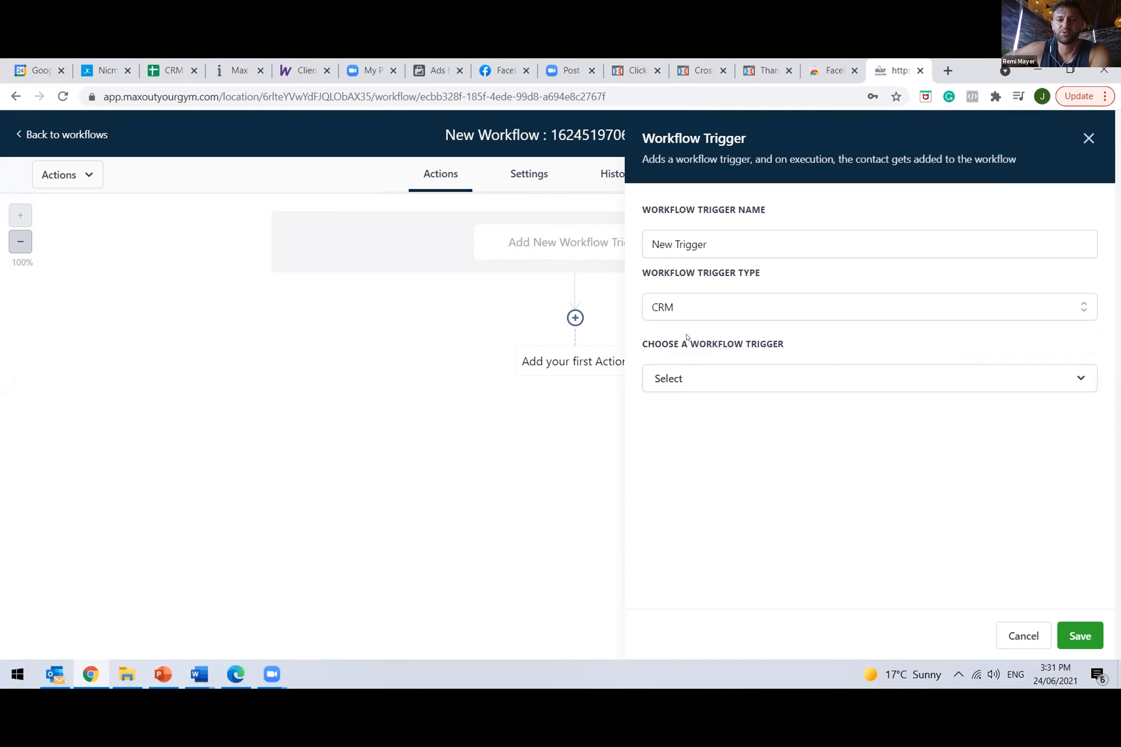
pyautogui.click(679, 376)
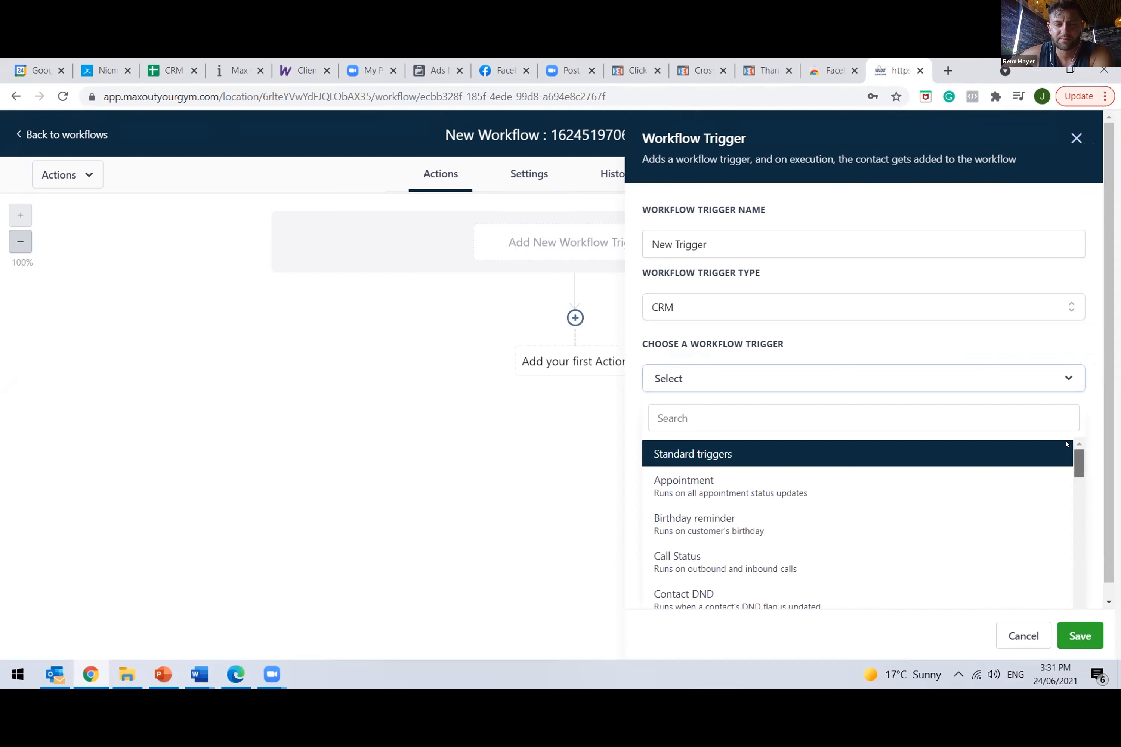
pyautogui.click(923, 421)
pyautogui.write('form')
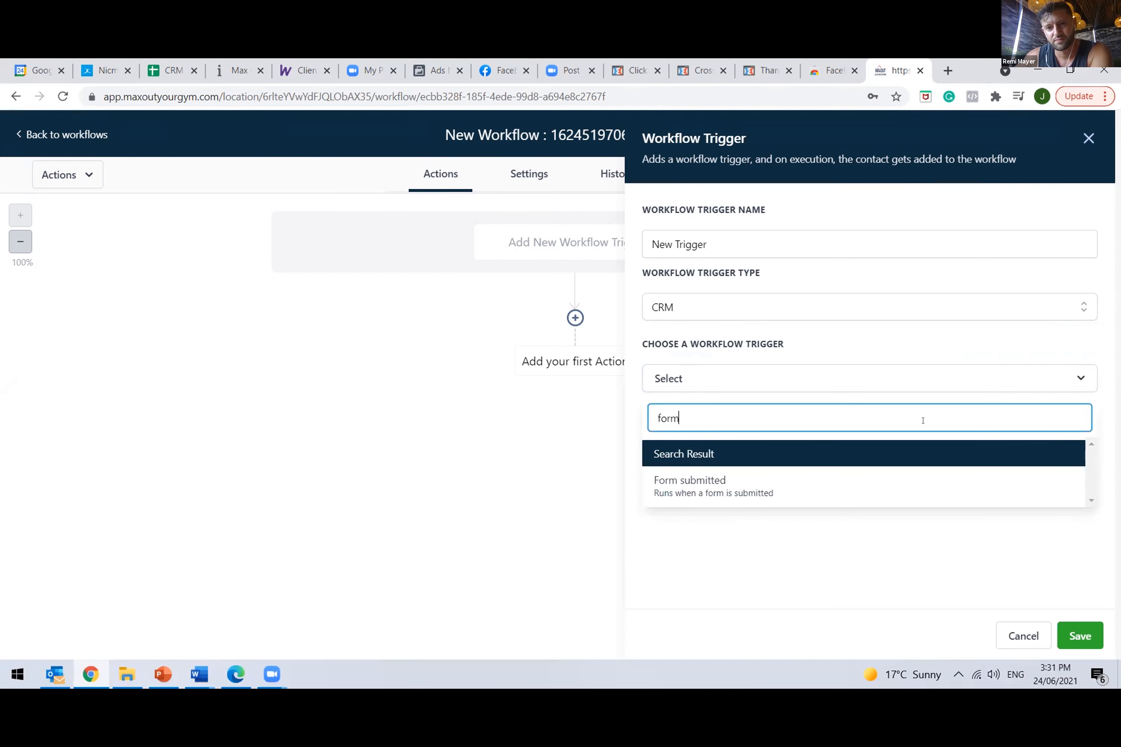
pyautogui.click(784, 484)
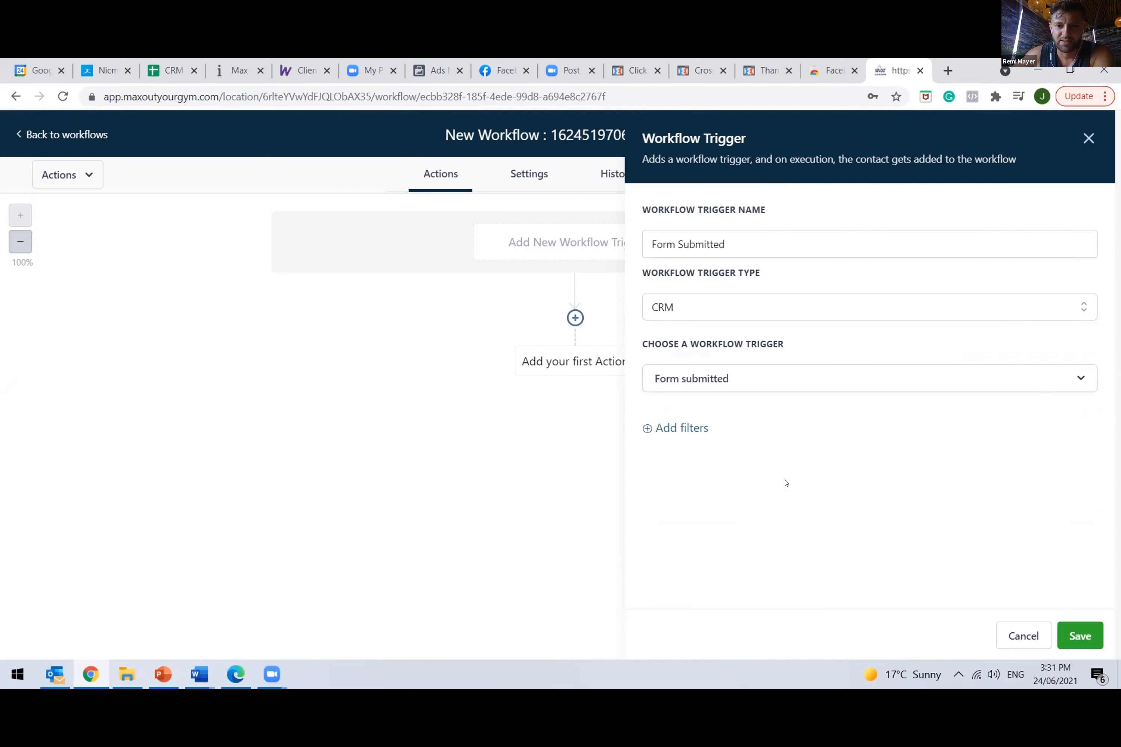
pyautogui.click(1083, 634)
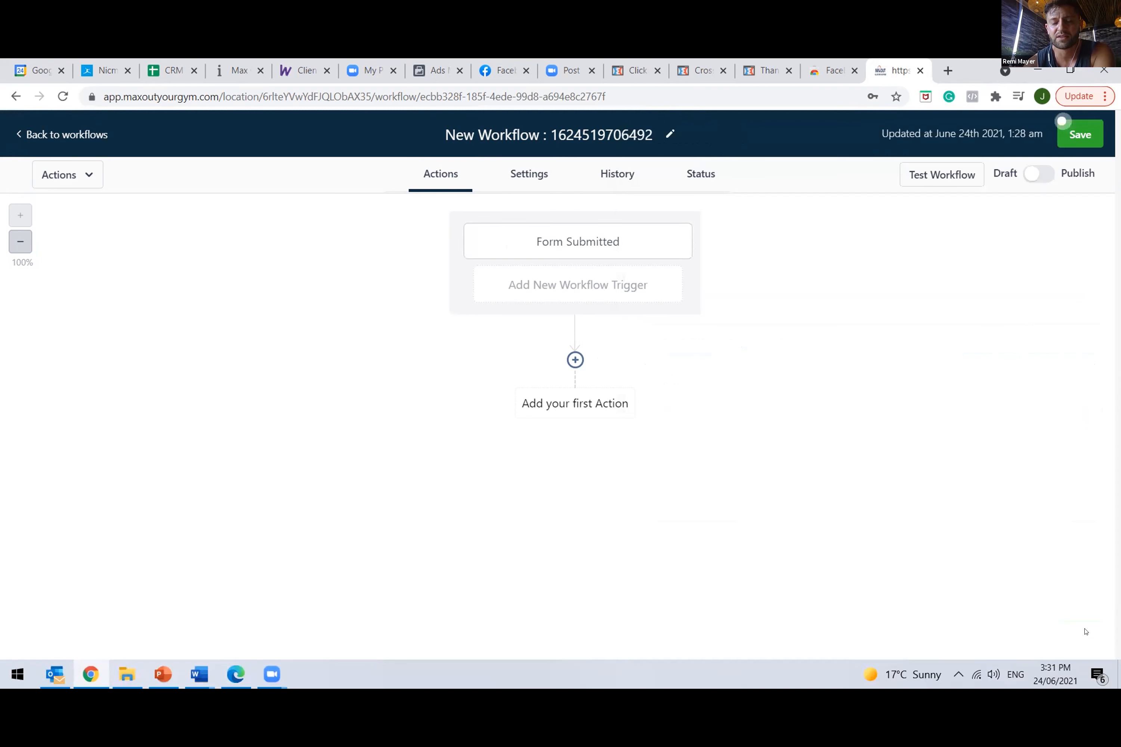
# - Add a filter to the Form Submitted trigger where Form is Body Transformation Form, and save the trigger
pyautogui.click(573, 242)
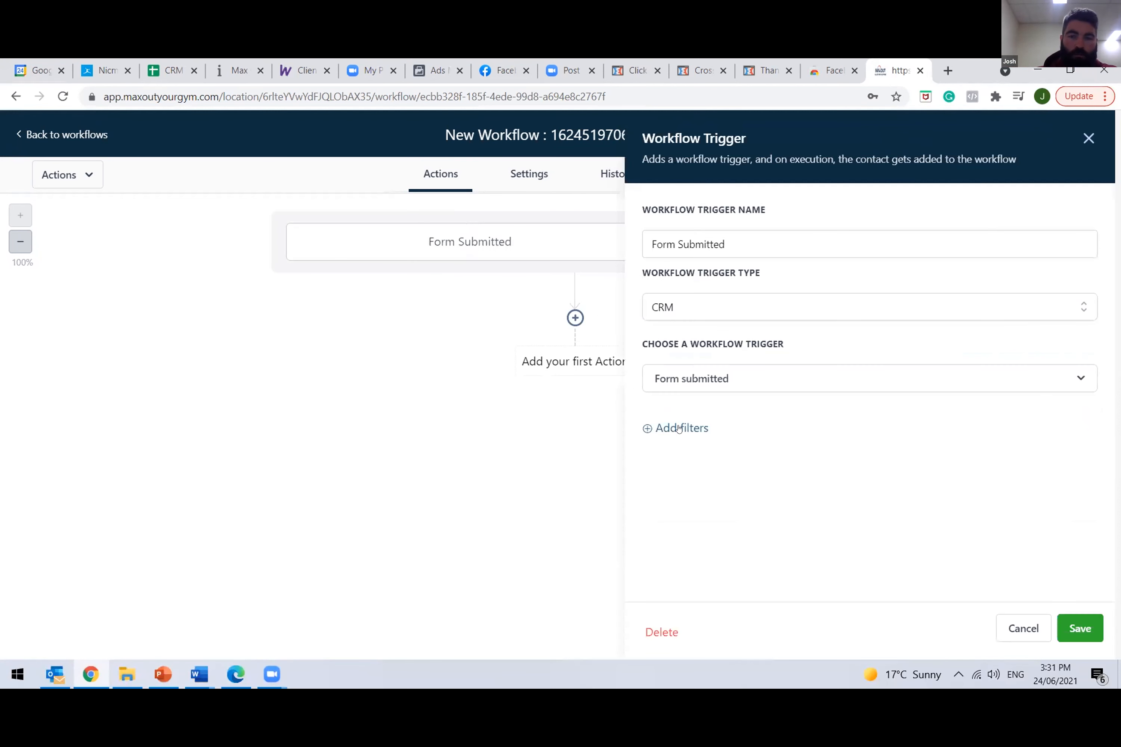
pyautogui.click(679, 428)
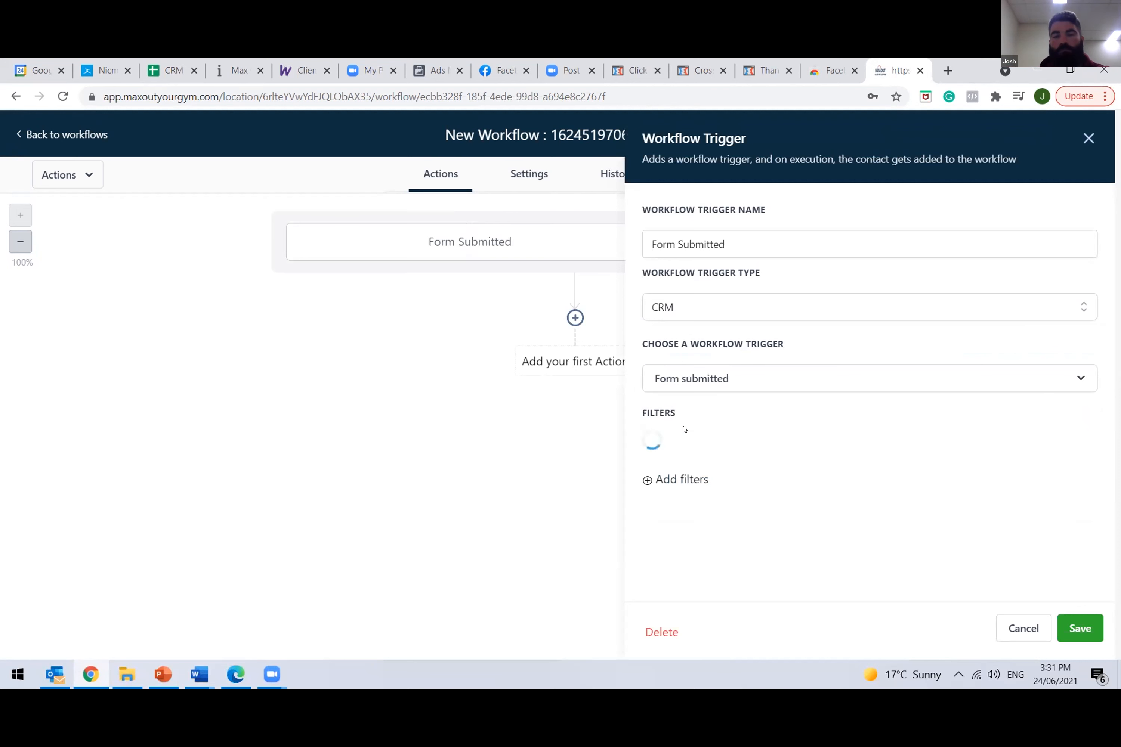
pyautogui.rightClick(785, 454)
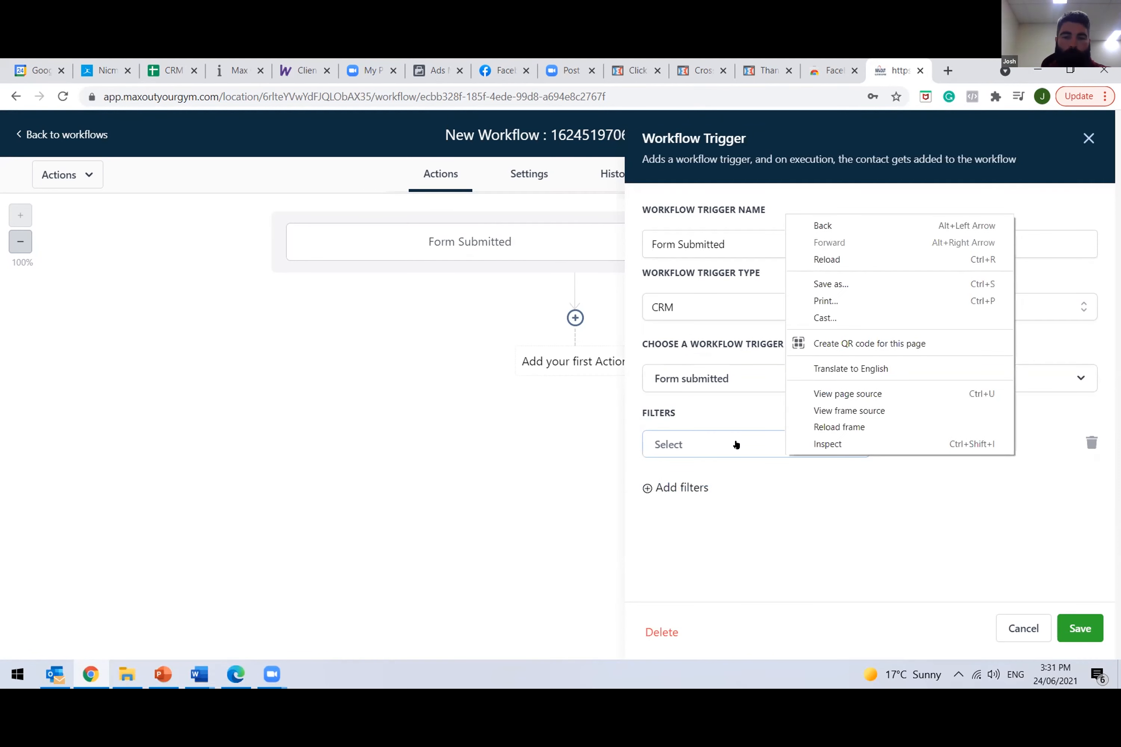
pyautogui.click(738, 442)
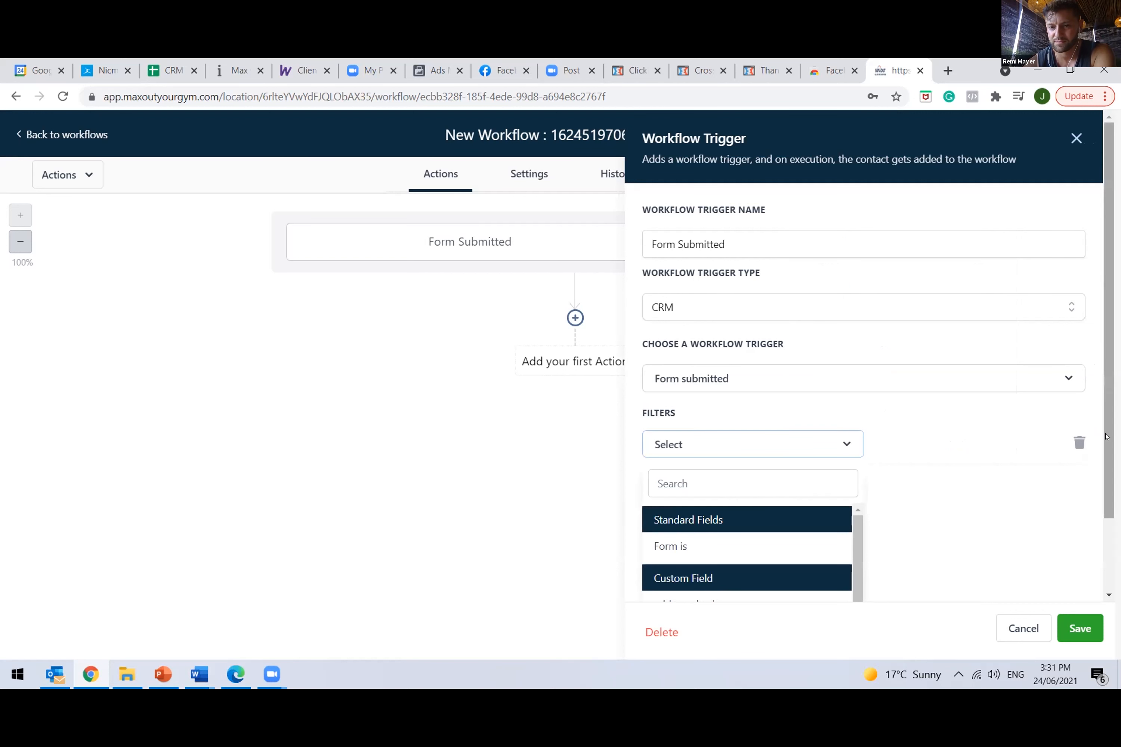
pyautogui.scroll(-2, 748, 497)
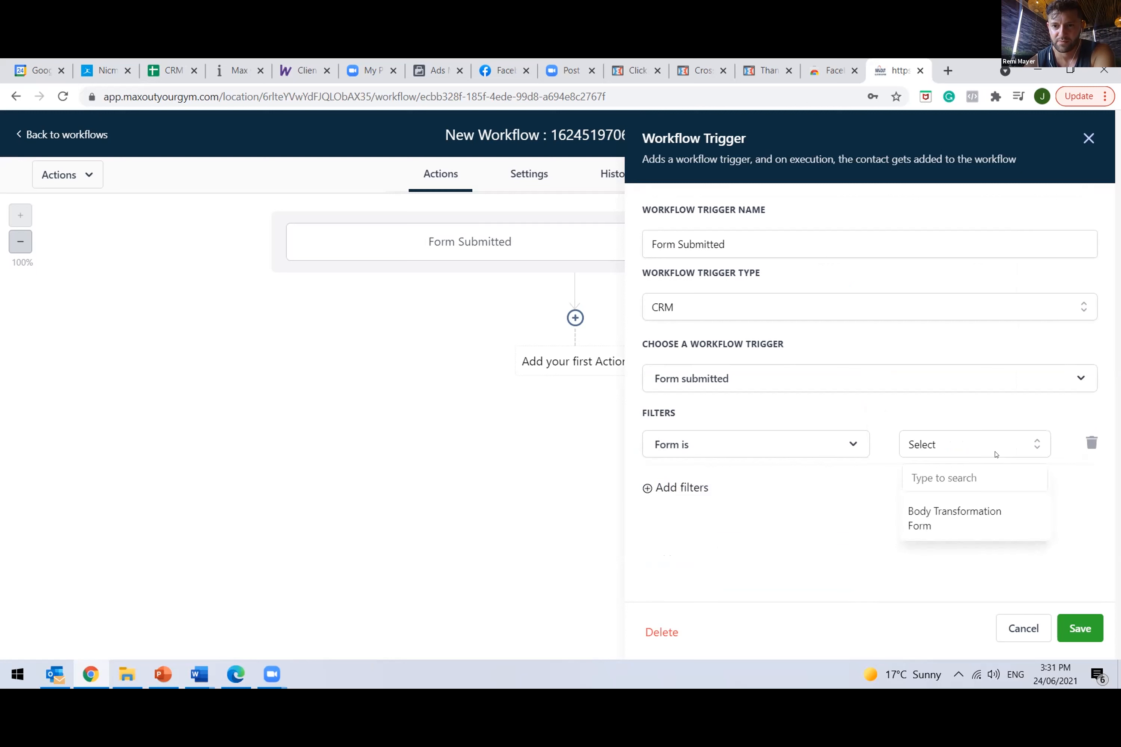
pyautogui.click(971, 513)
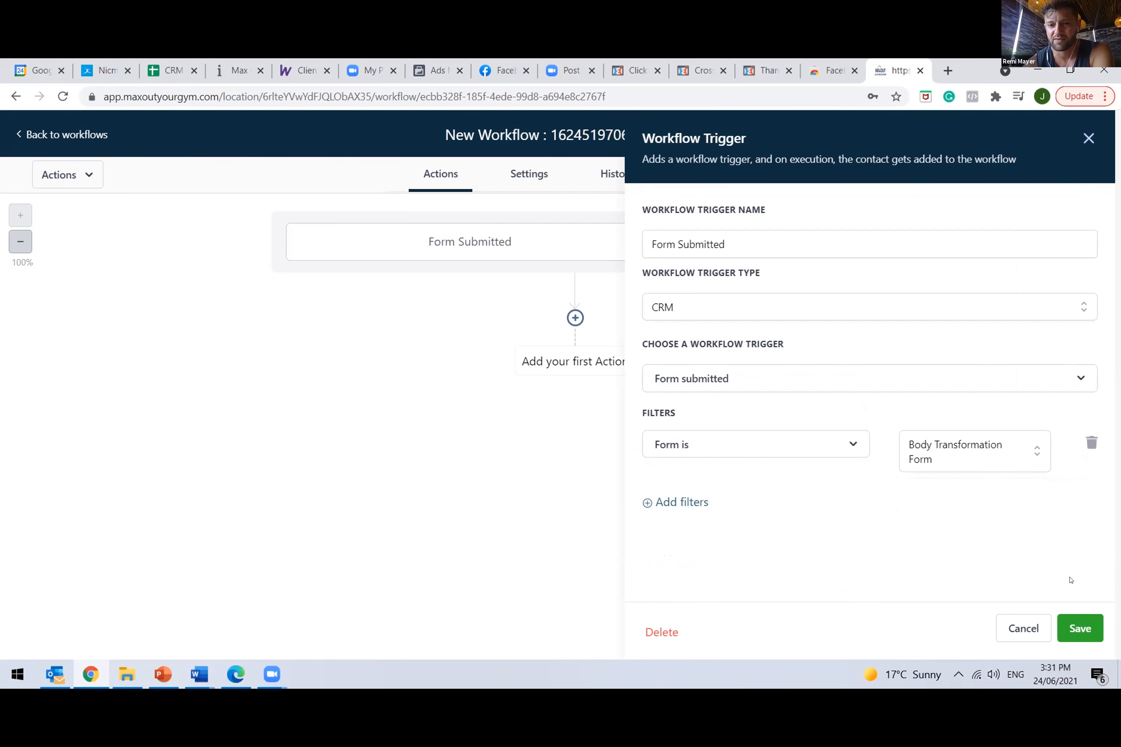
pyautogui.click(1078, 630)
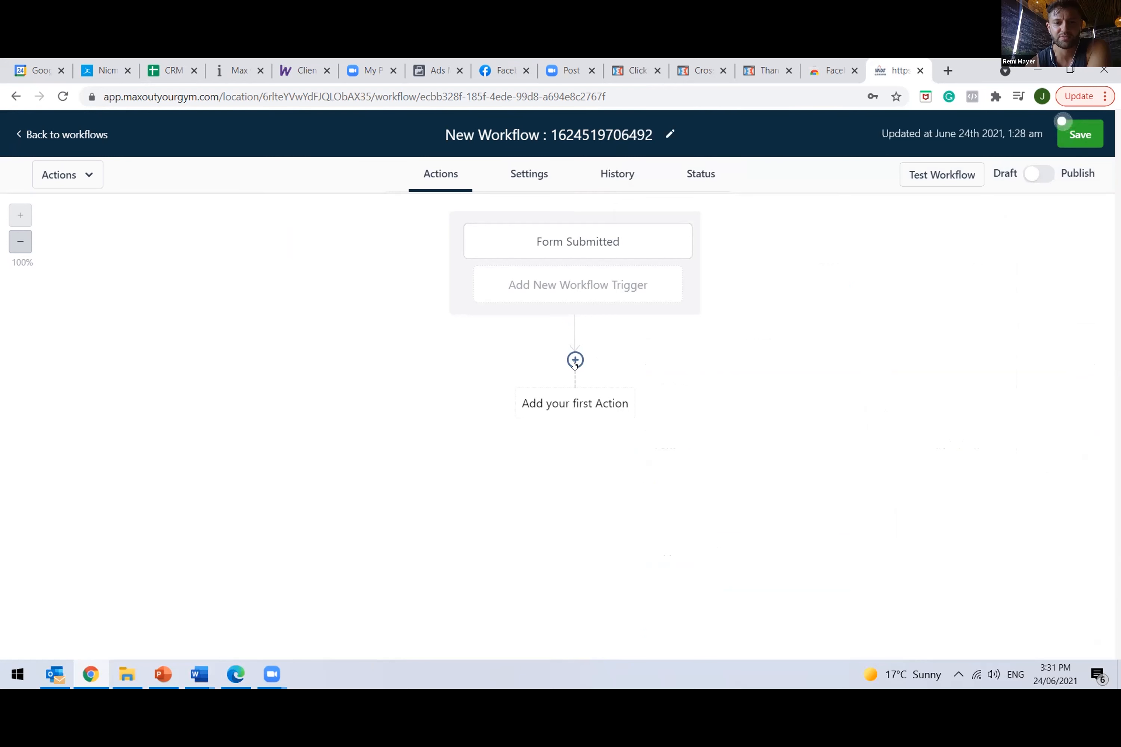
# - Add a Facebook - Conversion API action as the workflow's first action
pyautogui.click(574, 362)
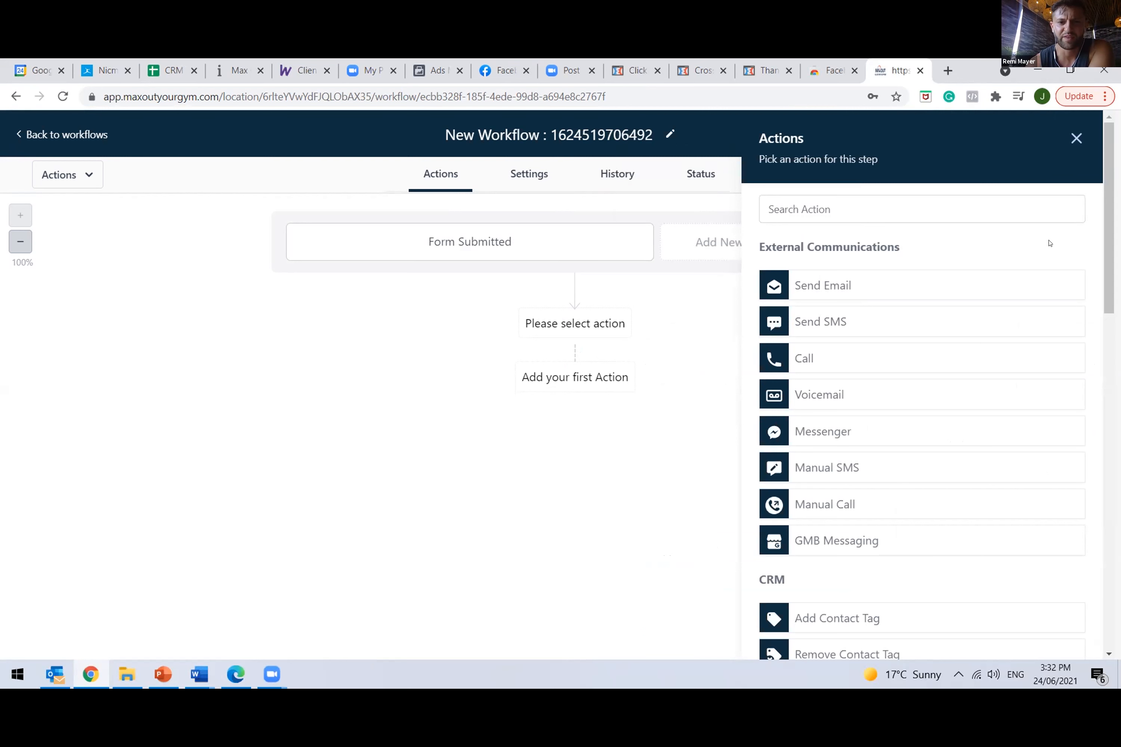
pyautogui.click(918, 207)
pyautogui.write('face')
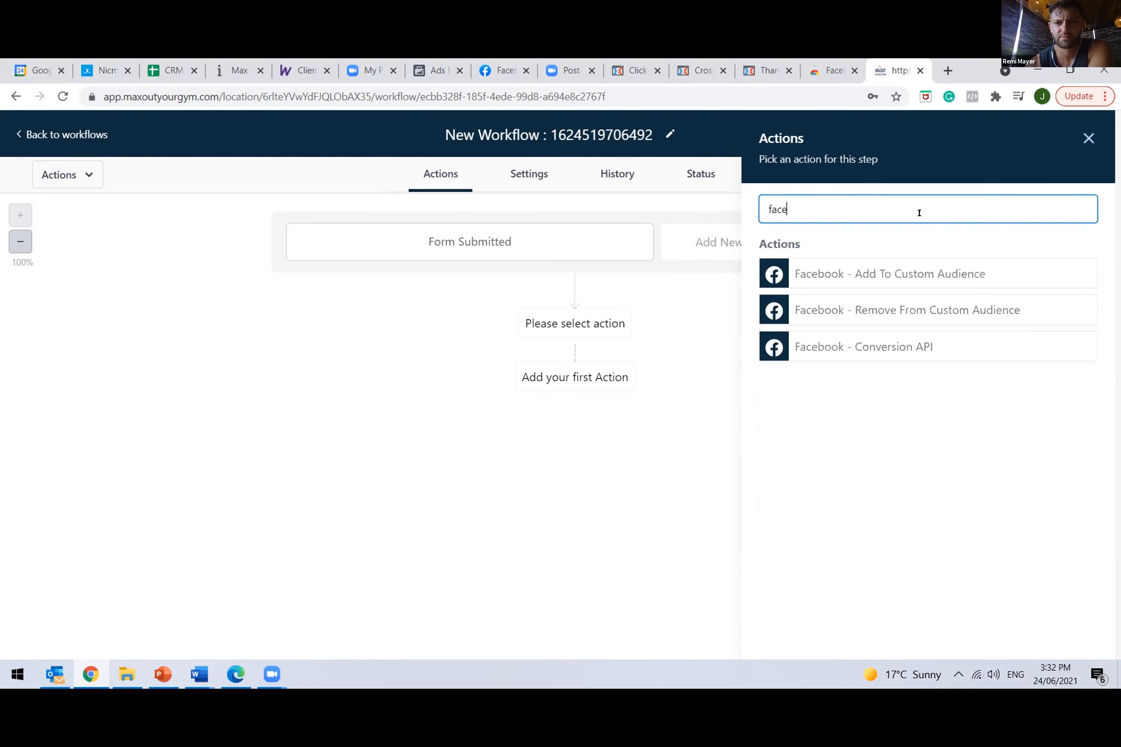
pyautogui.click(874, 351)
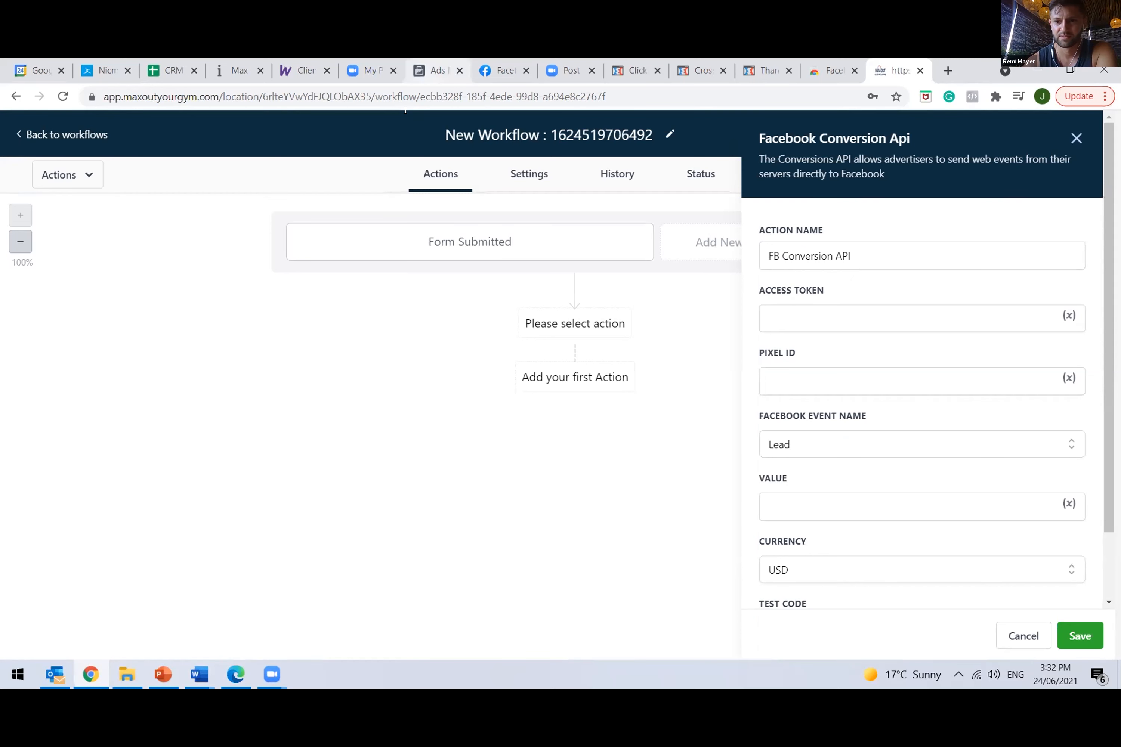
pyautogui.click(424, 79)
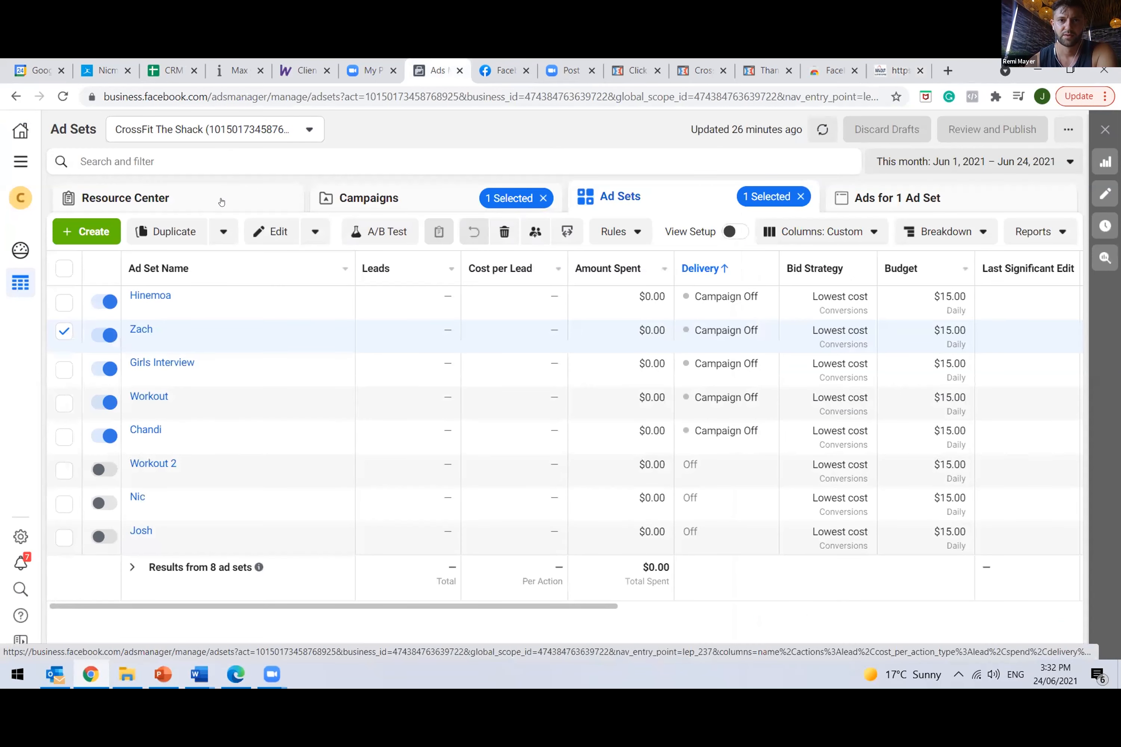
pyautogui.click(221, 202)
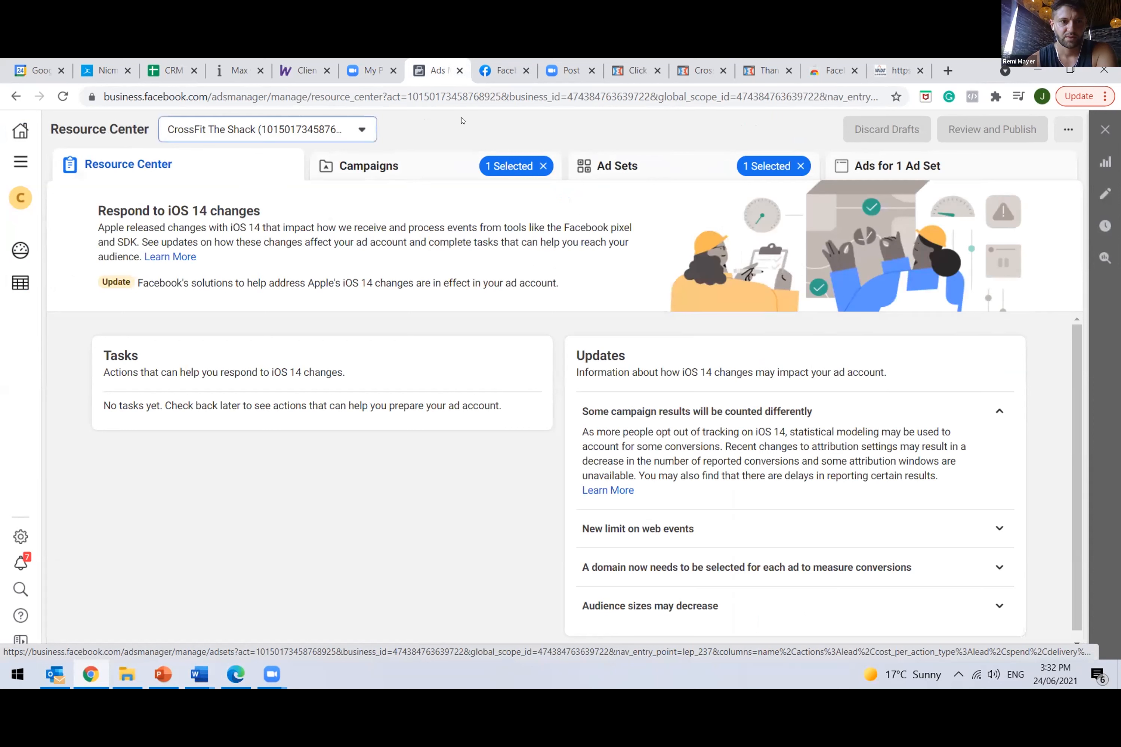
pyautogui.click(20, 151)
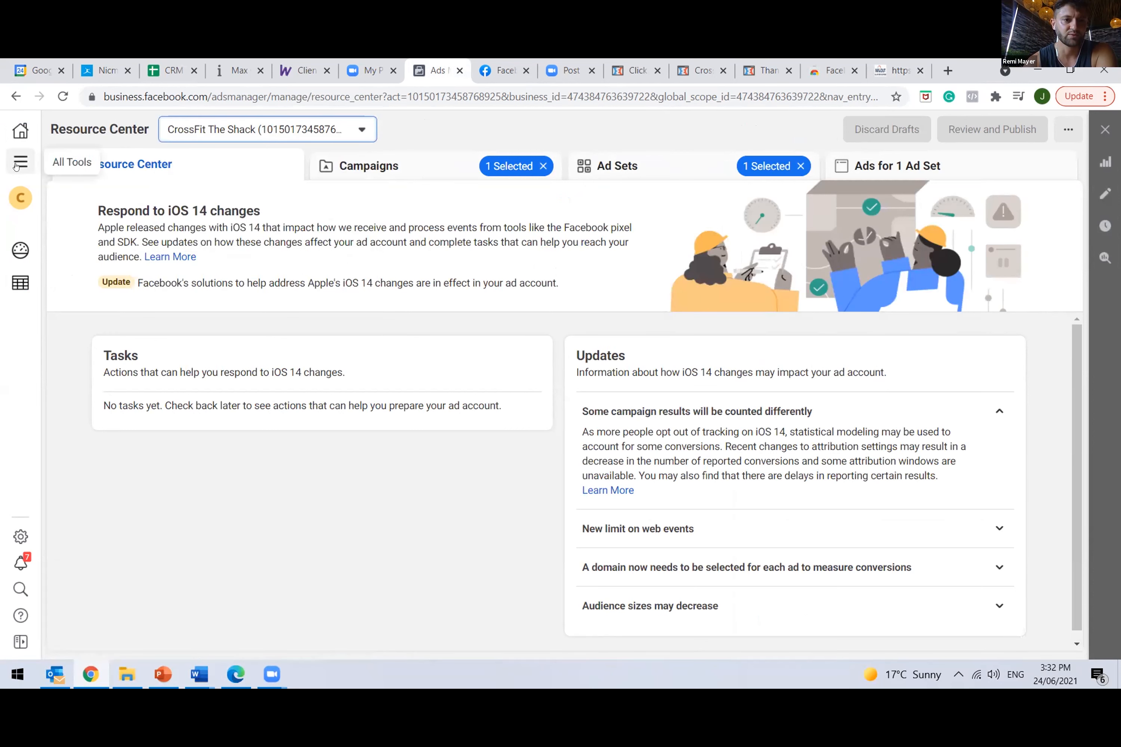
pyautogui.click(20, 163)
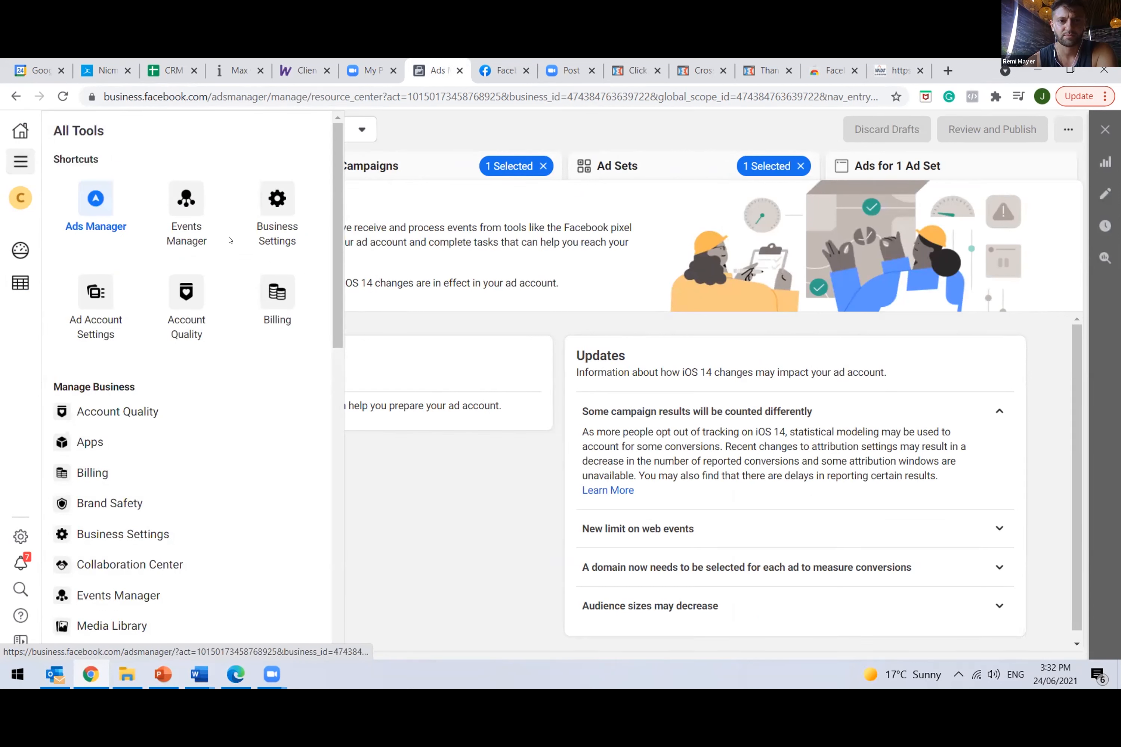
pyautogui.click(194, 207)
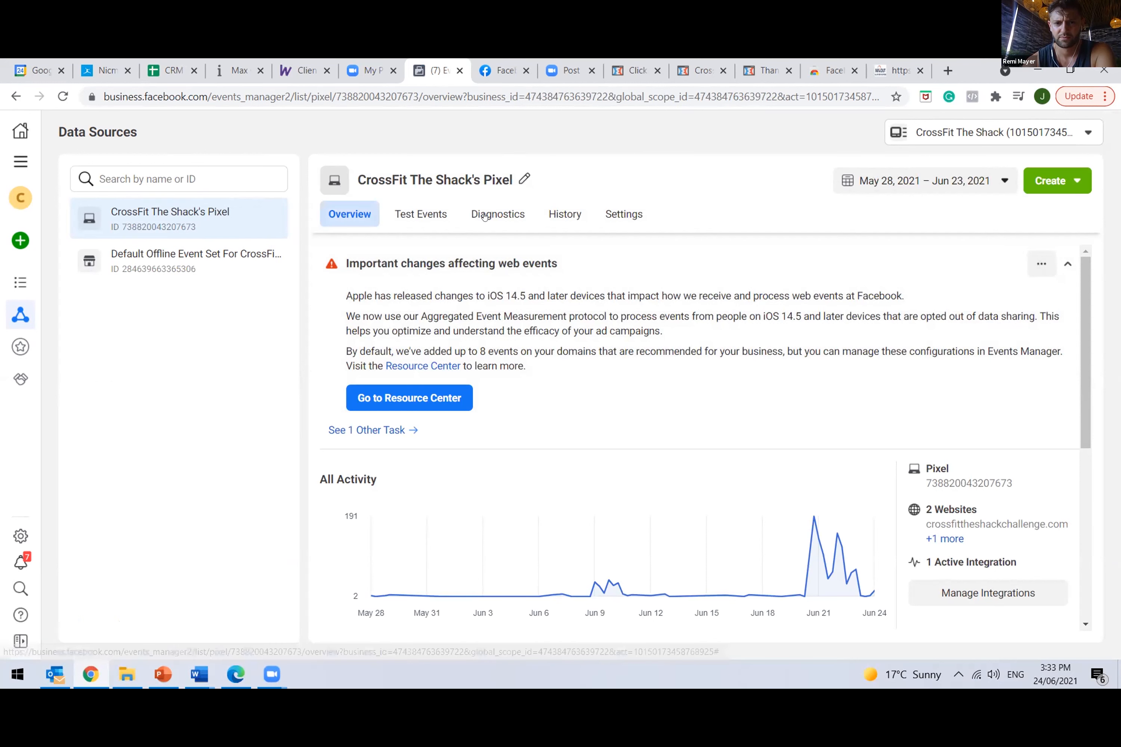
pyautogui.click(603, 214)
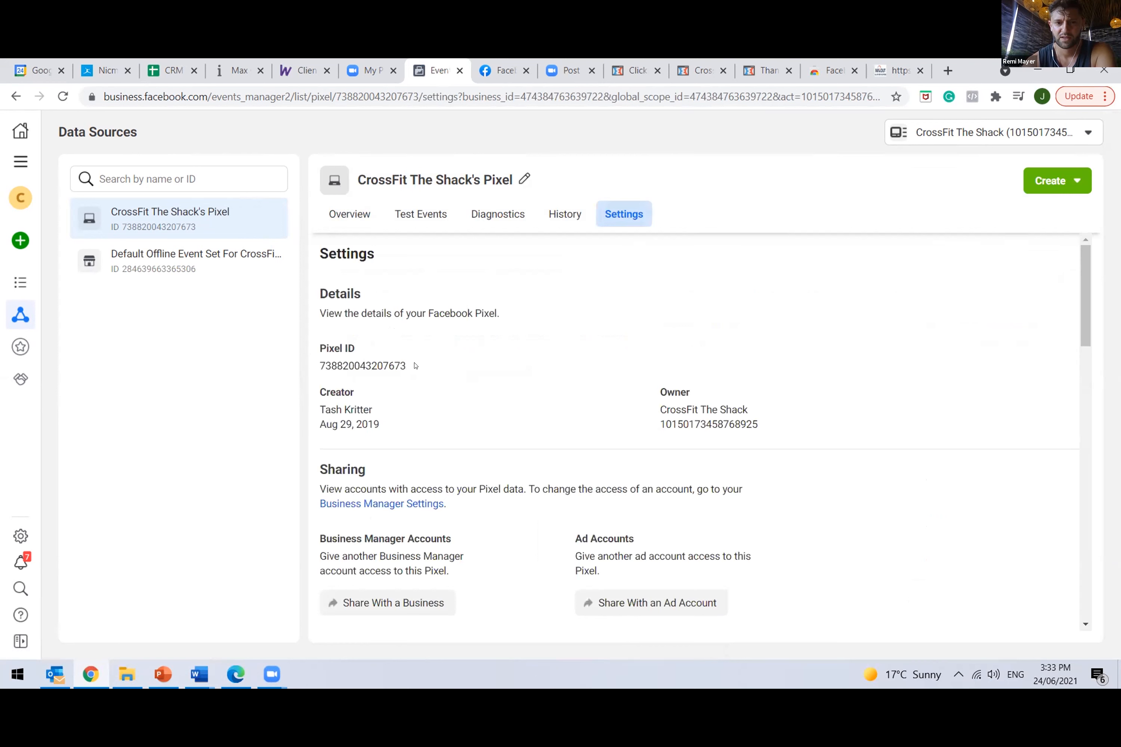
# - Start the manual Conversions API setup from the pixel settings and proceed through the introduction and overview to event selection
pyautogui.moveTo(355, 371); pyautogui.dragTo(416, 380)
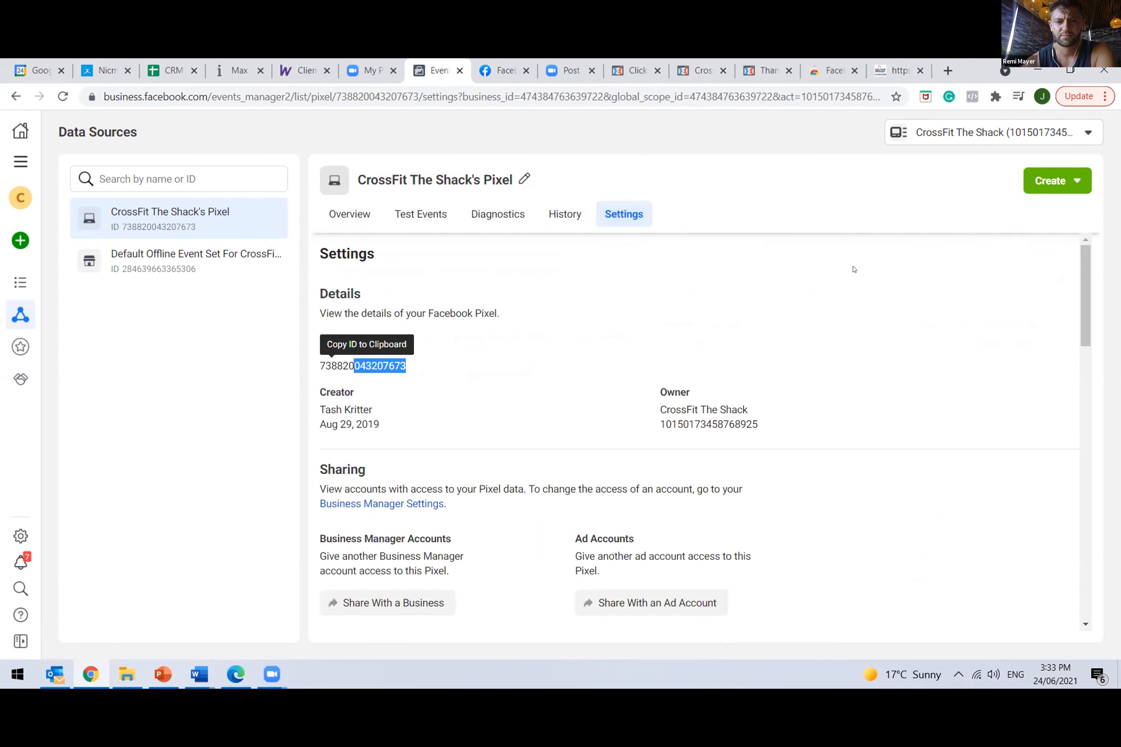
pyautogui.click(1092, 268)
pyautogui.moveTo(1088, 297); pyautogui.dragTo(1087, 398)
pyautogui.scroll(-2, 1086, 430)
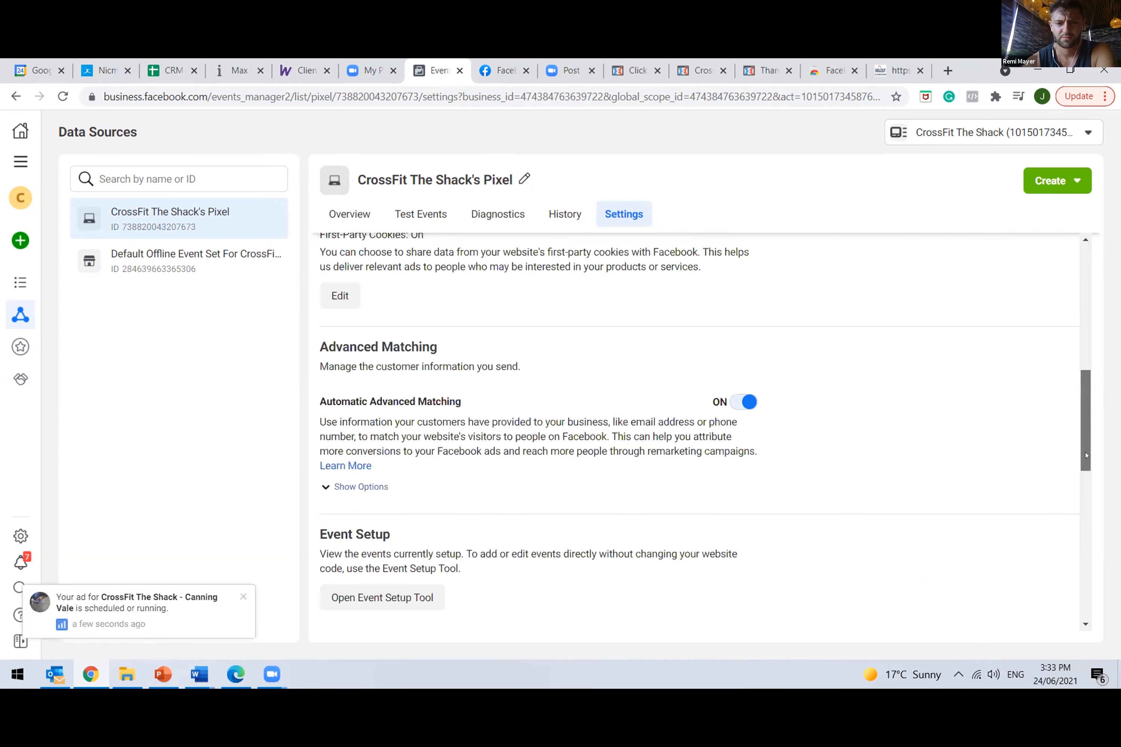
pyautogui.moveTo(1086, 455); pyautogui.dragTo(1086, 493)
pyautogui.scroll(-4, 1085, 492)
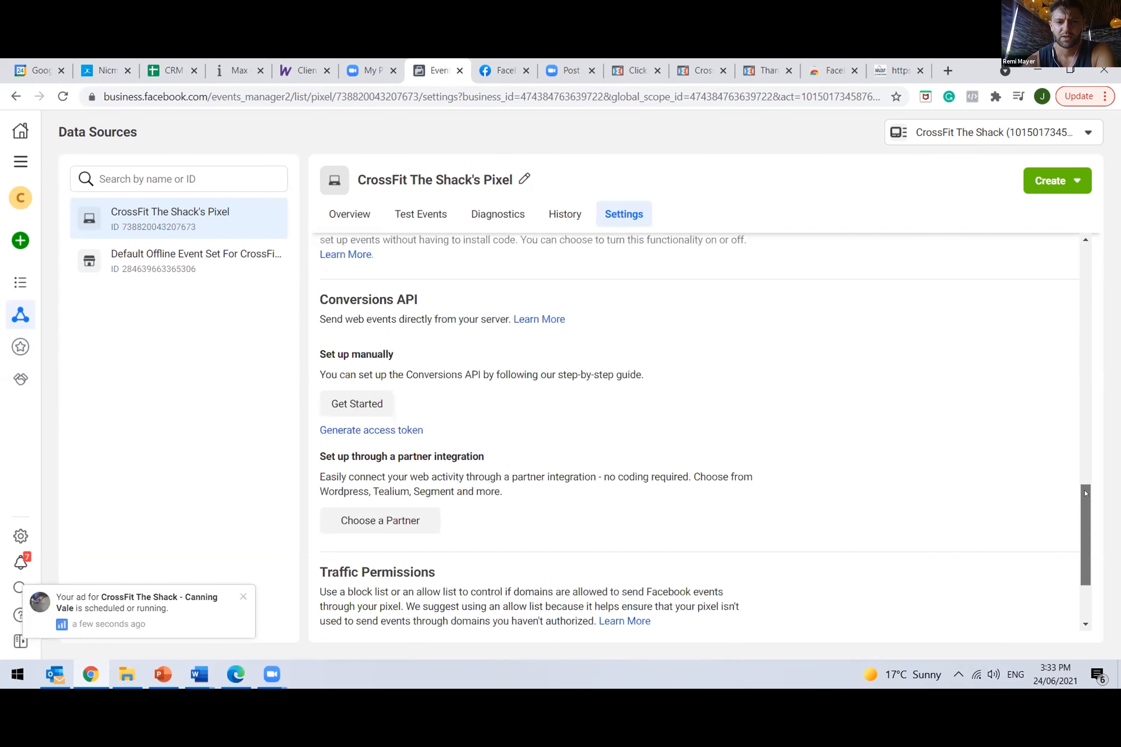
pyautogui.scroll(-2, 1086, 493)
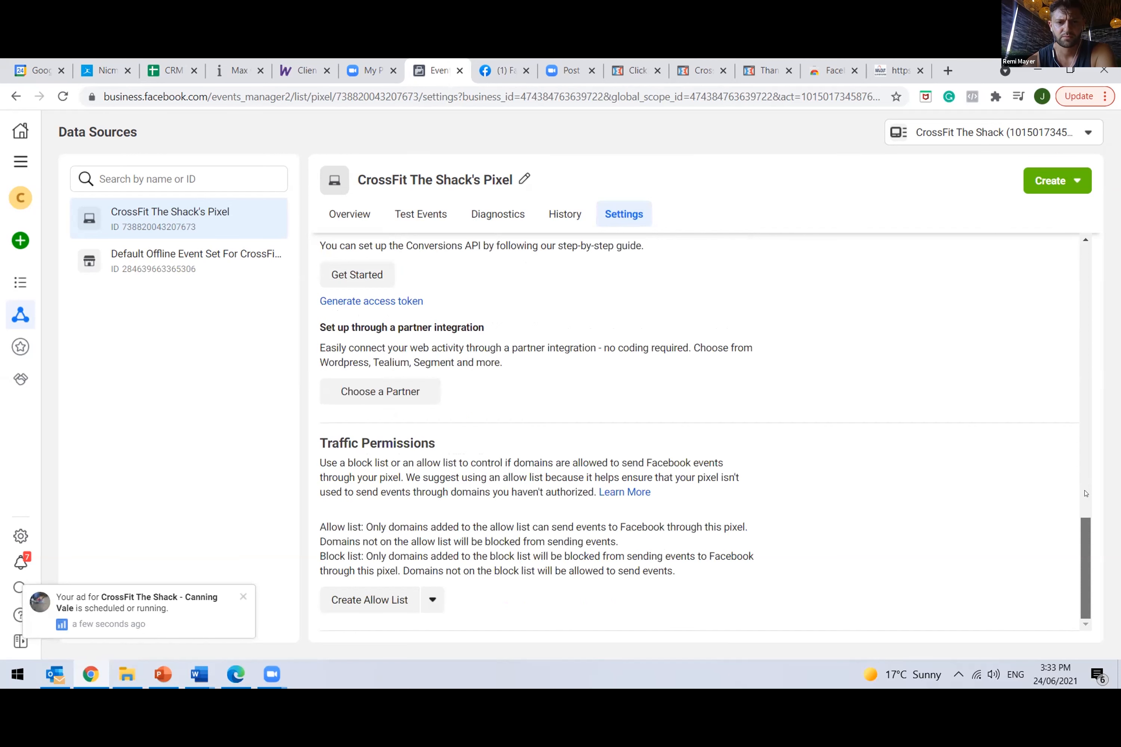
pyautogui.scroll(3, 1086, 493)
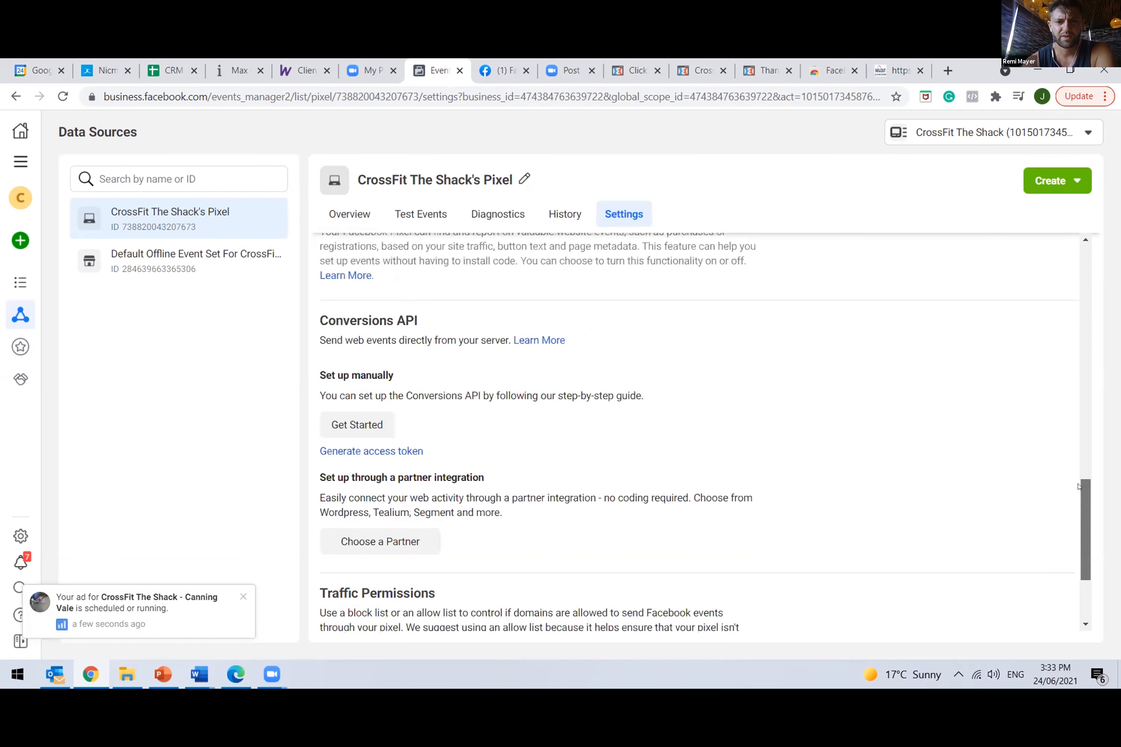
pyautogui.scroll(1, 1078, 477)
pyautogui.scroll(1, 337, 510)
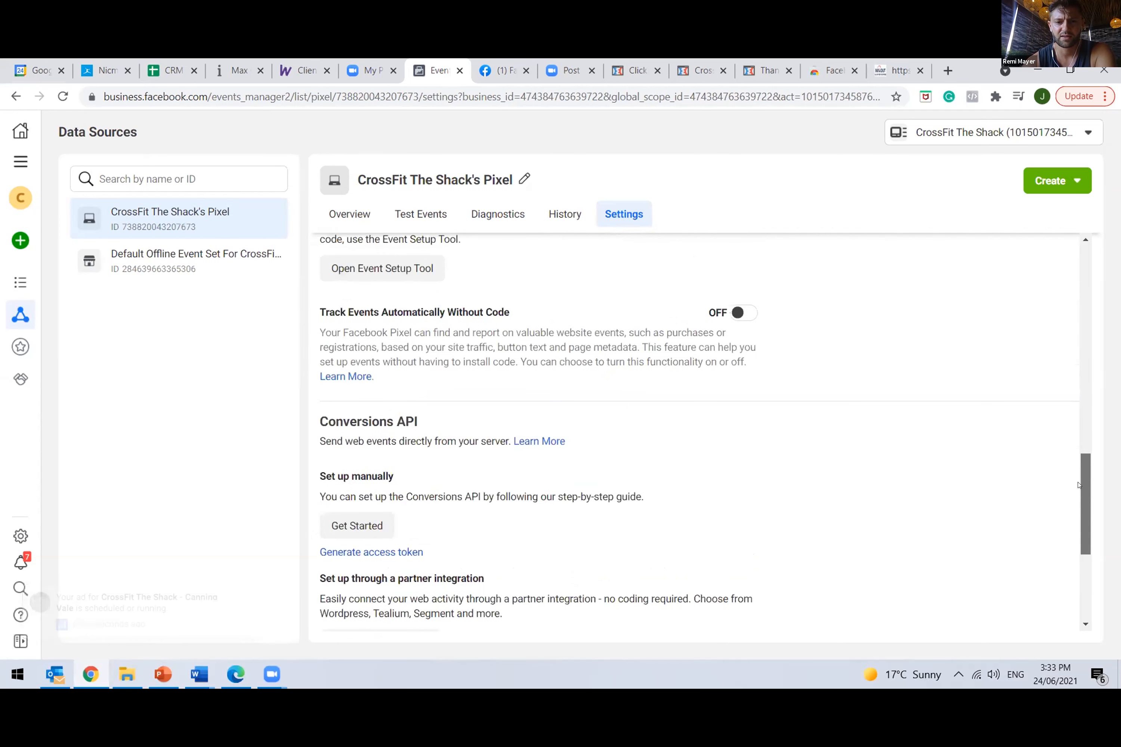
pyautogui.click(342, 500)
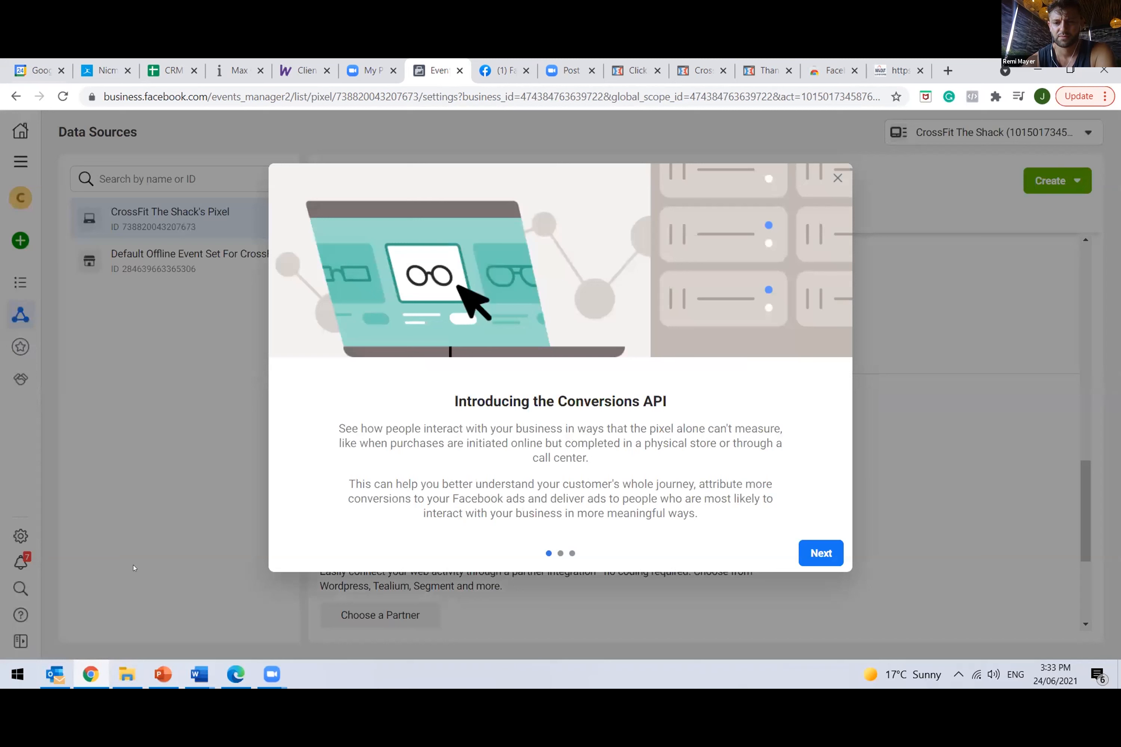
pyautogui.click(829, 555)
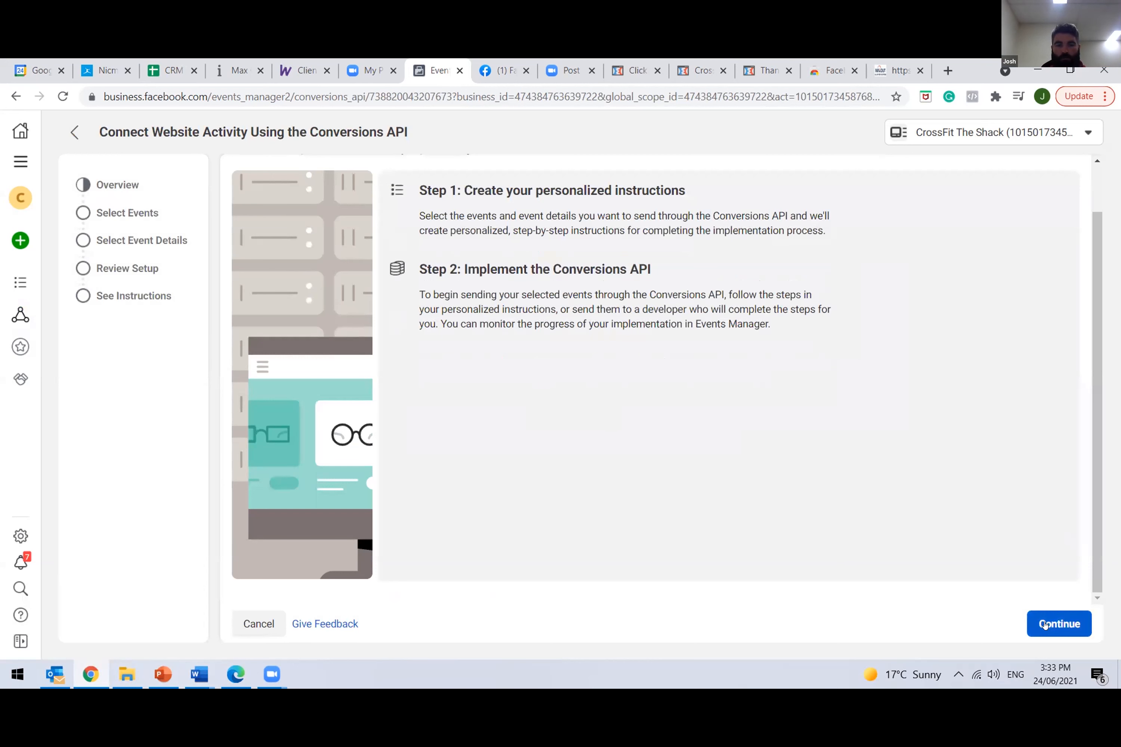
pyautogui.click(1045, 626)
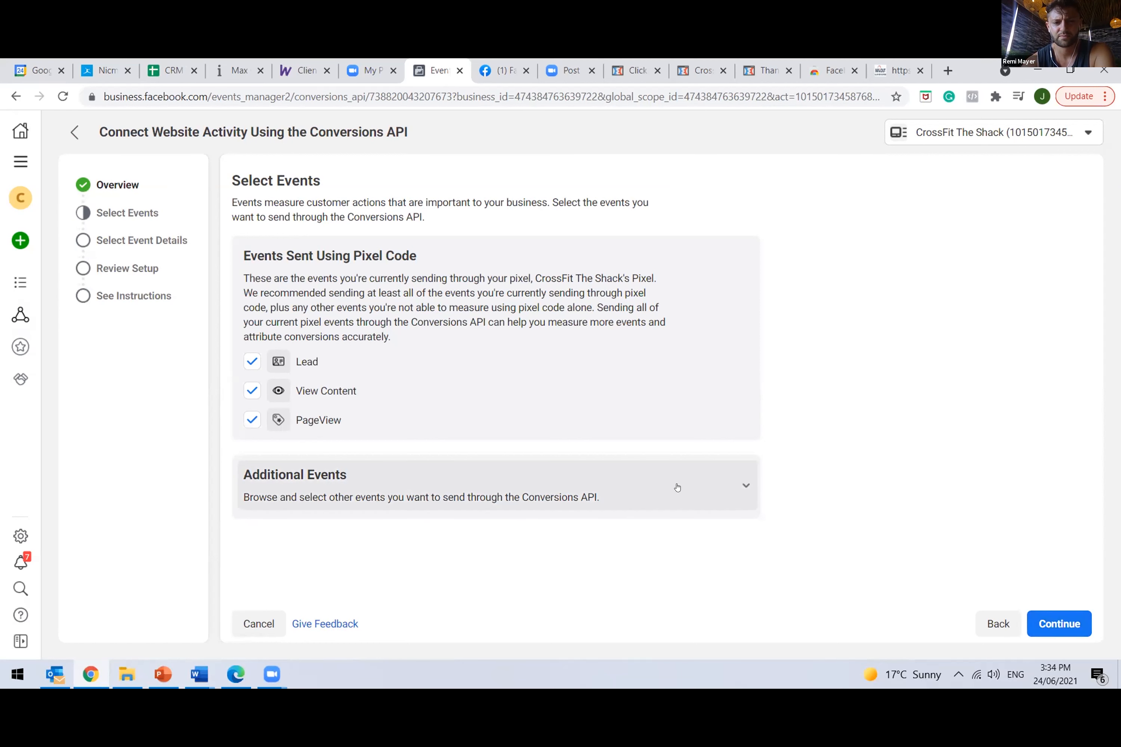
# - Add the Schedule event from the Professional Services category to the Conversions API events and continue to the event details
pyautogui.click(717, 464)
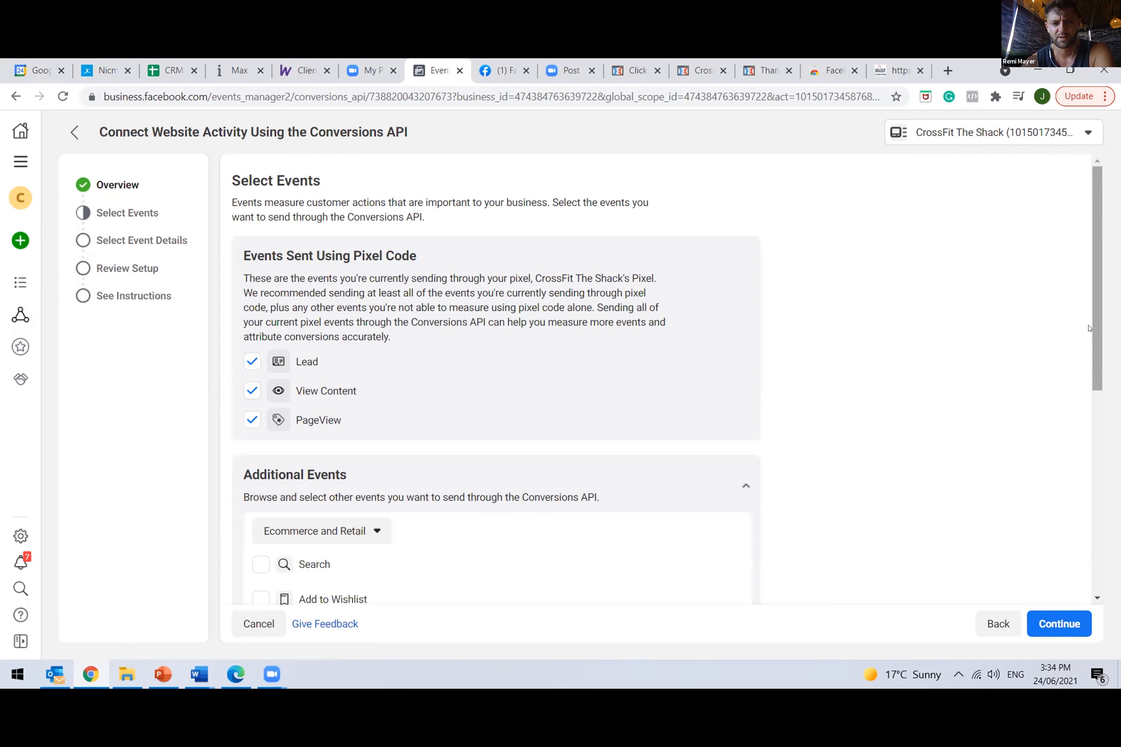
pyautogui.moveTo(1090, 324); pyautogui.dragTo(1094, 355)
pyautogui.scroll(-2, 1086, 423)
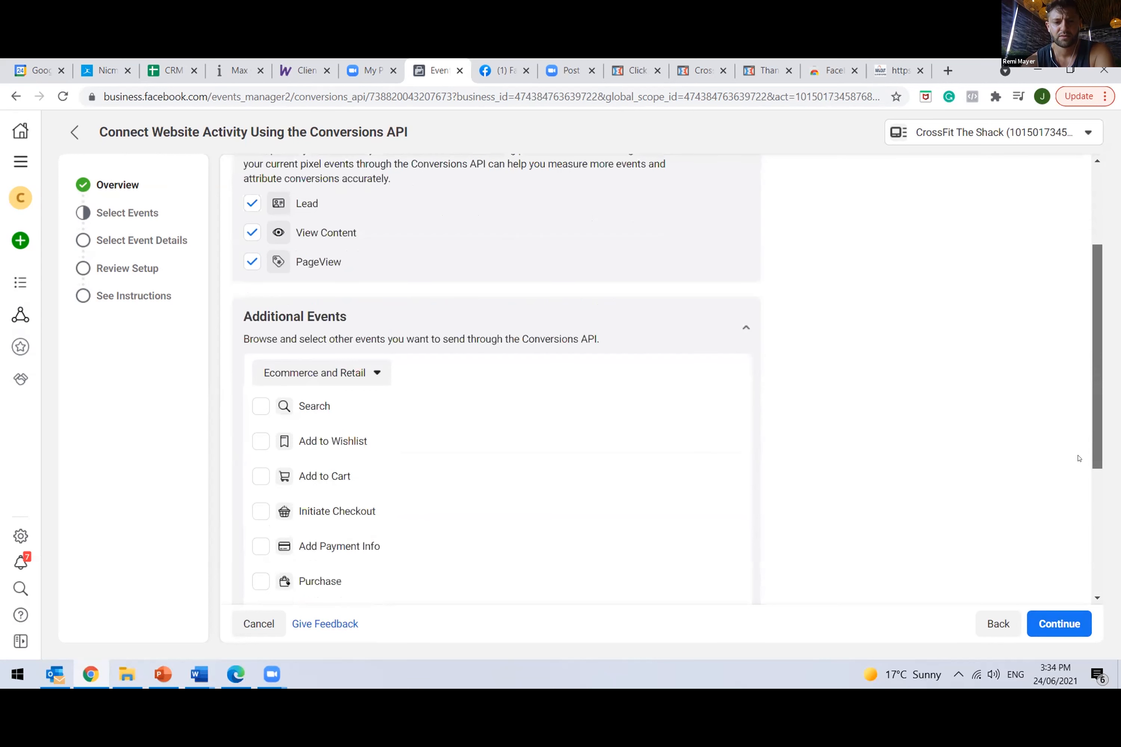
pyautogui.scroll(-2, 1067, 495)
pyautogui.scroll(-2, 1067, 503)
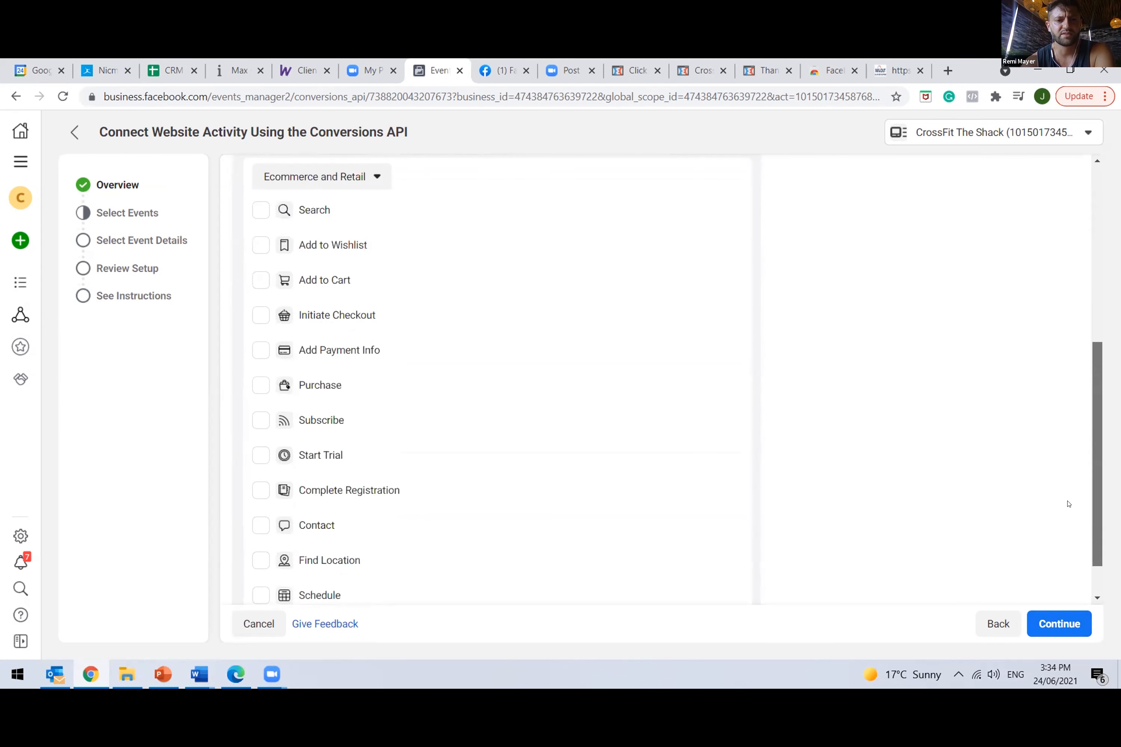
pyautogui.scroll(1, 1064, 496)
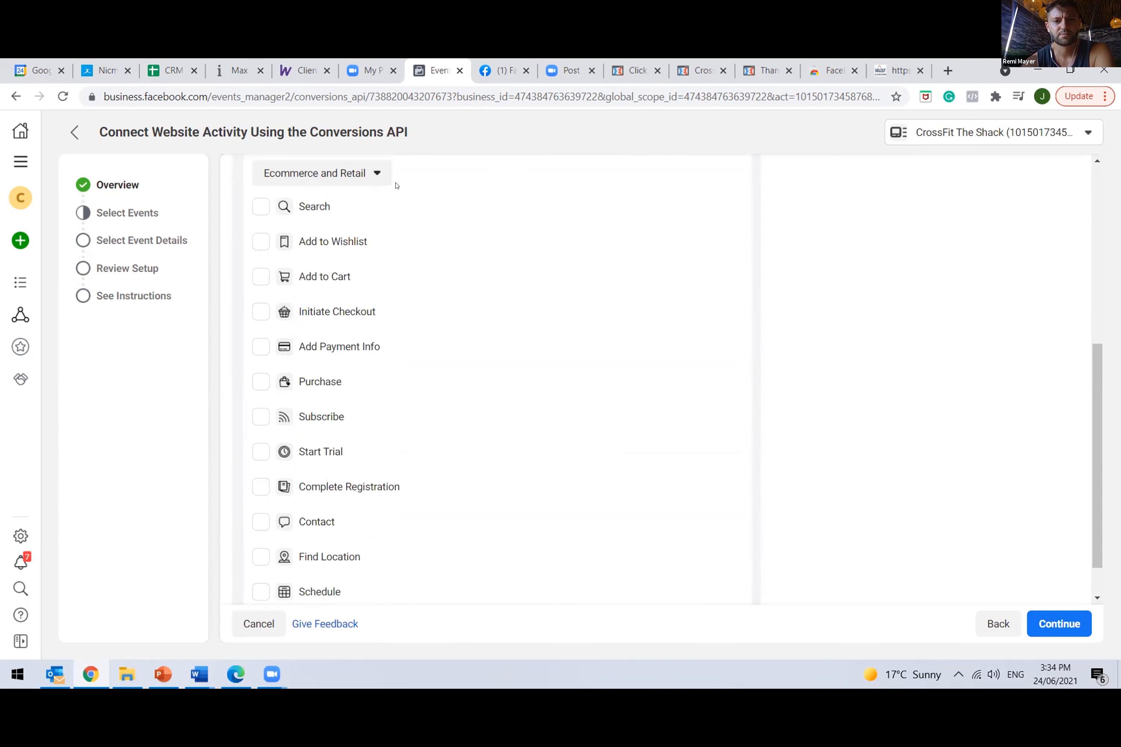
pyautogui.click(376, 174)
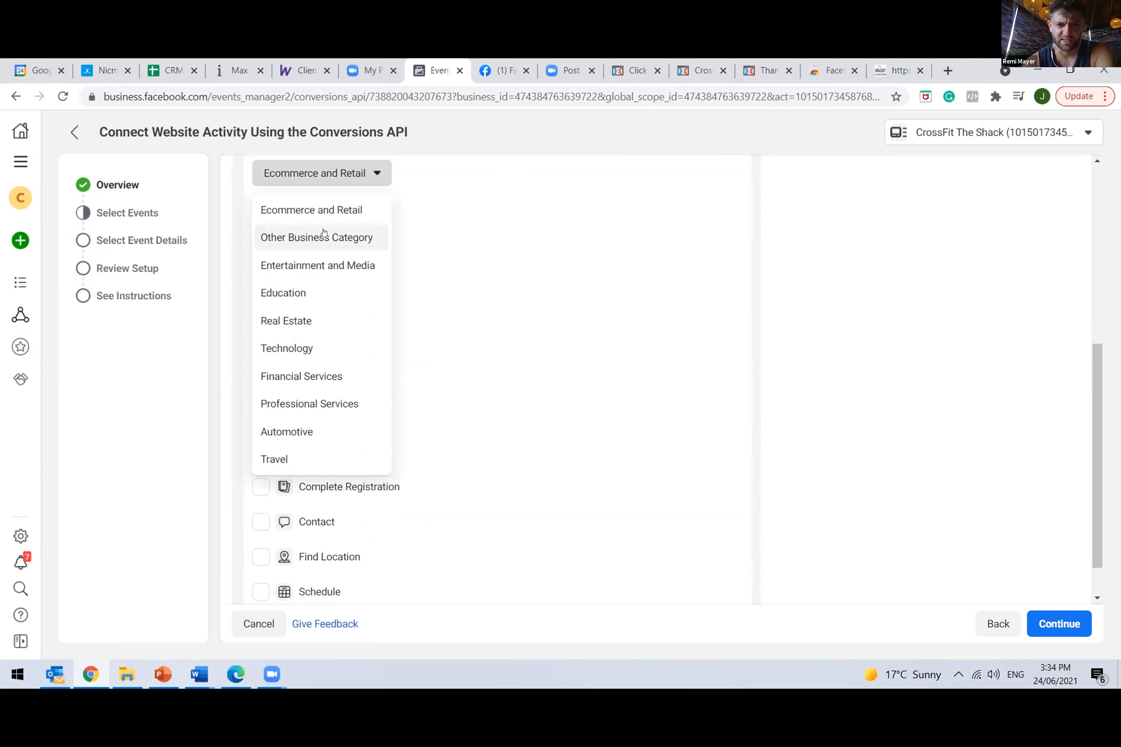
pyautogui.click(310, 401)
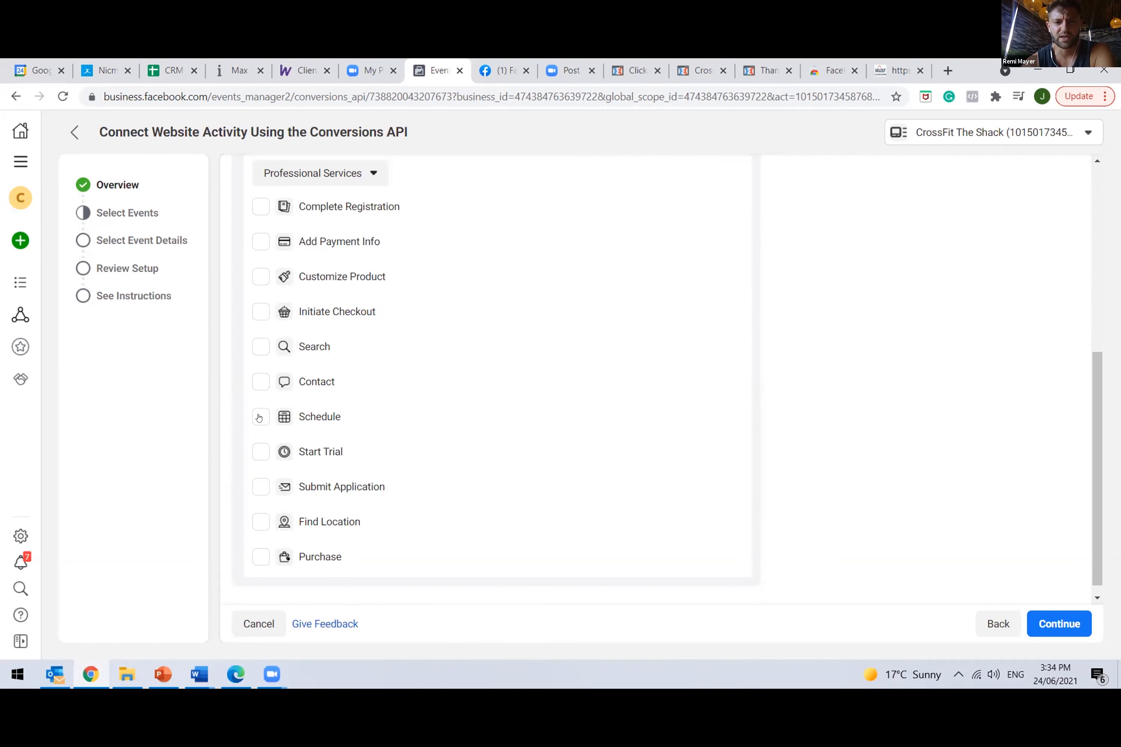
pyautogui.click(406, 413)
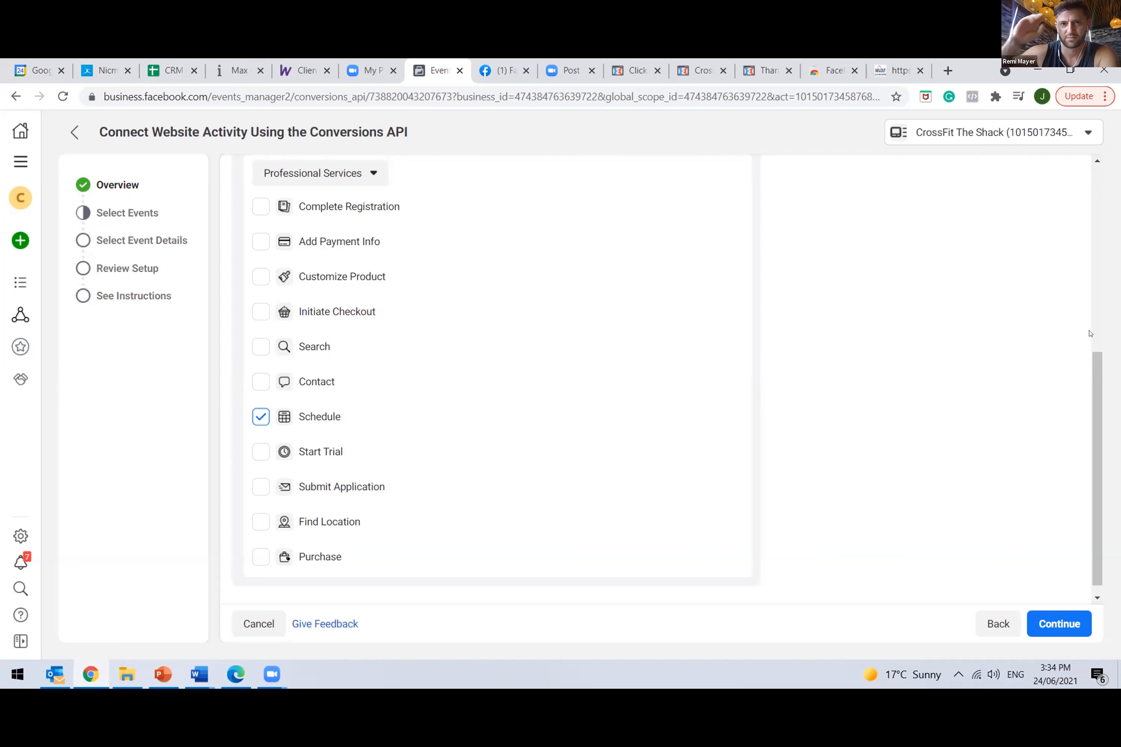
pyautogui.scroll(5, 1085, 279)
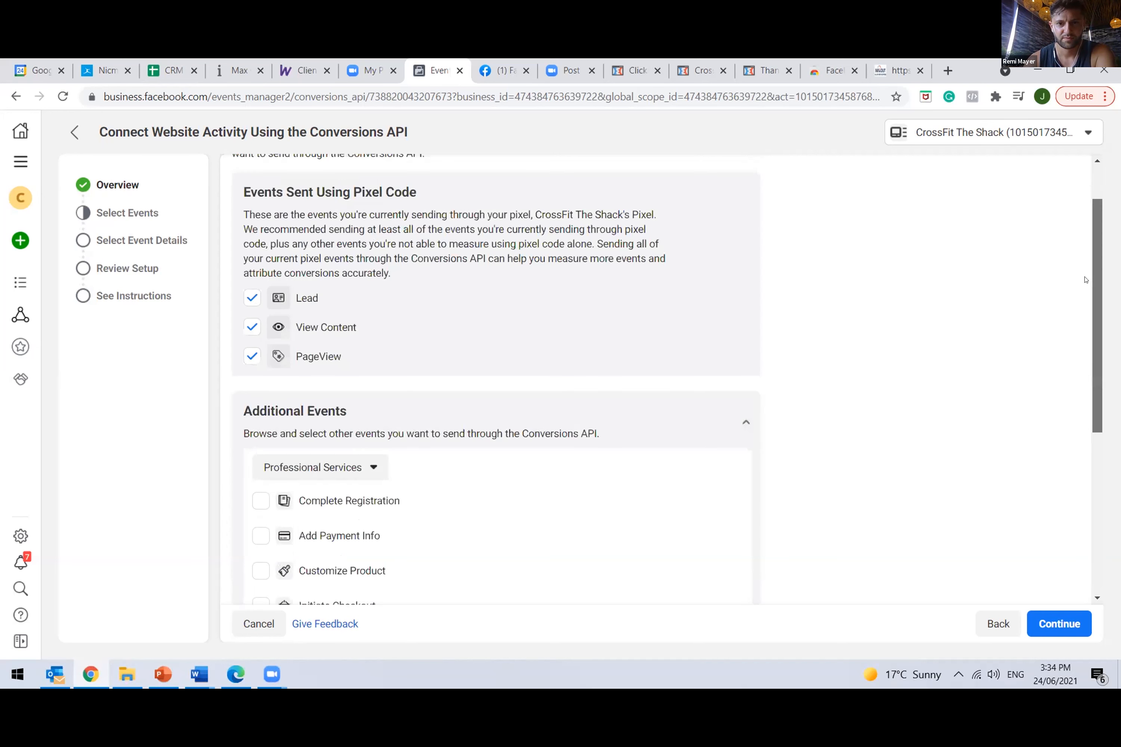
pyautogui.scroll(2, 1085, 235)
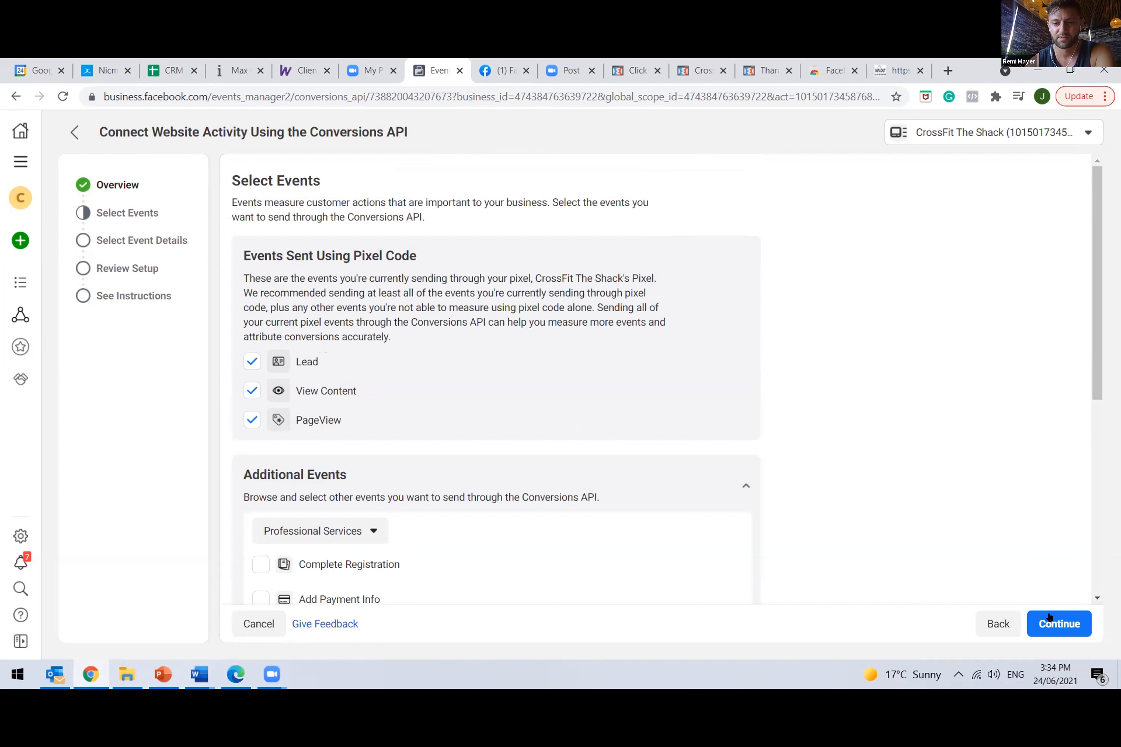
pyautogui.click(1056, 623)
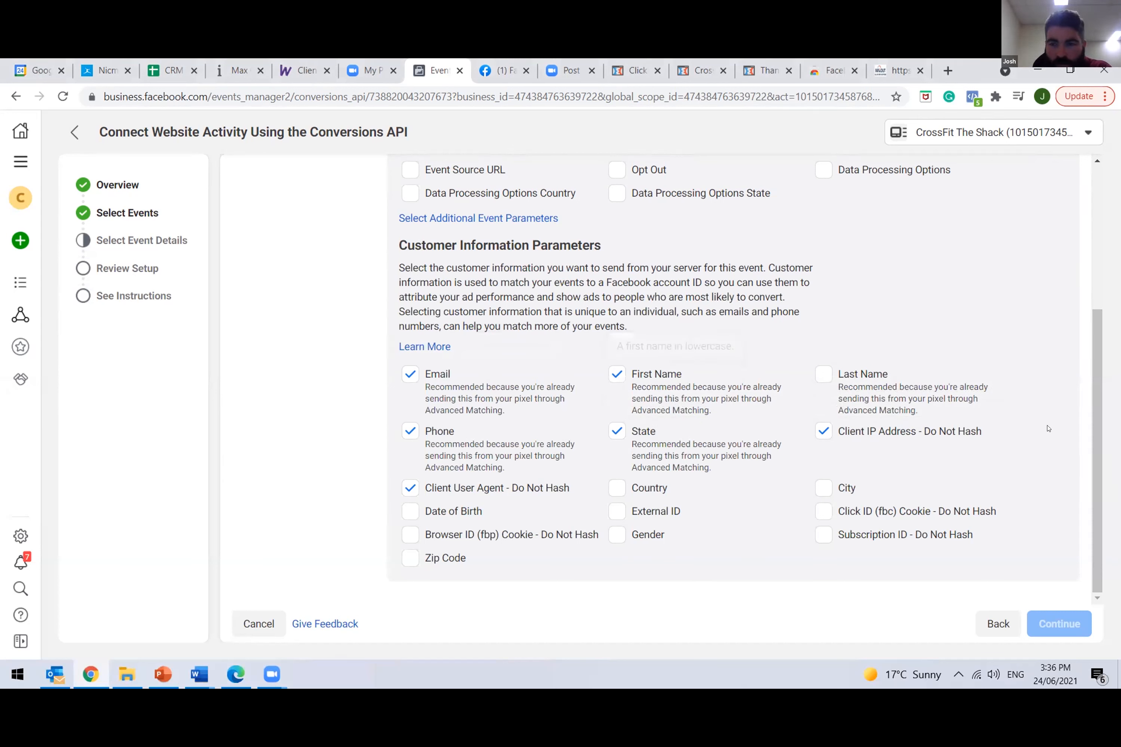
# - Include Click ID (fbc) Cookie and Browser ID (fbp) Cookie in the Lead event's customer information parameters
pyautogui.scroll(3, 1104, 318)
pyautogui.moveTo(1104, 318); pyautogui.dragTo(1095, 412)
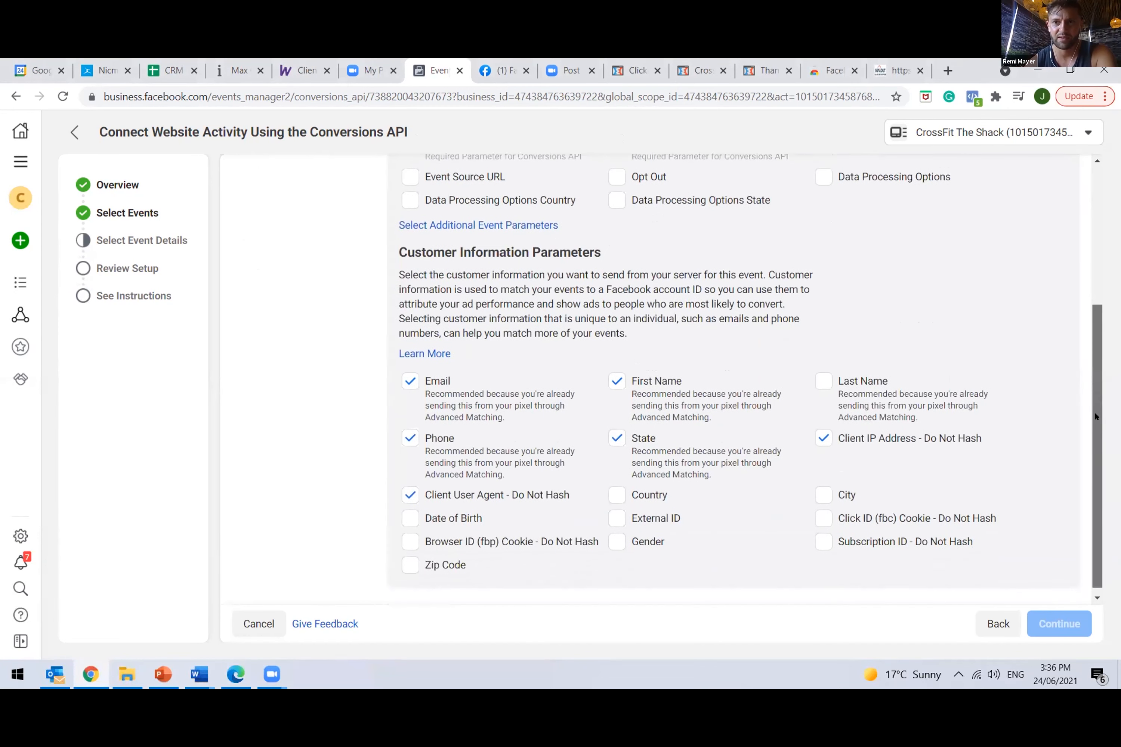
pyautogui.scroll(3, 1095, 333)
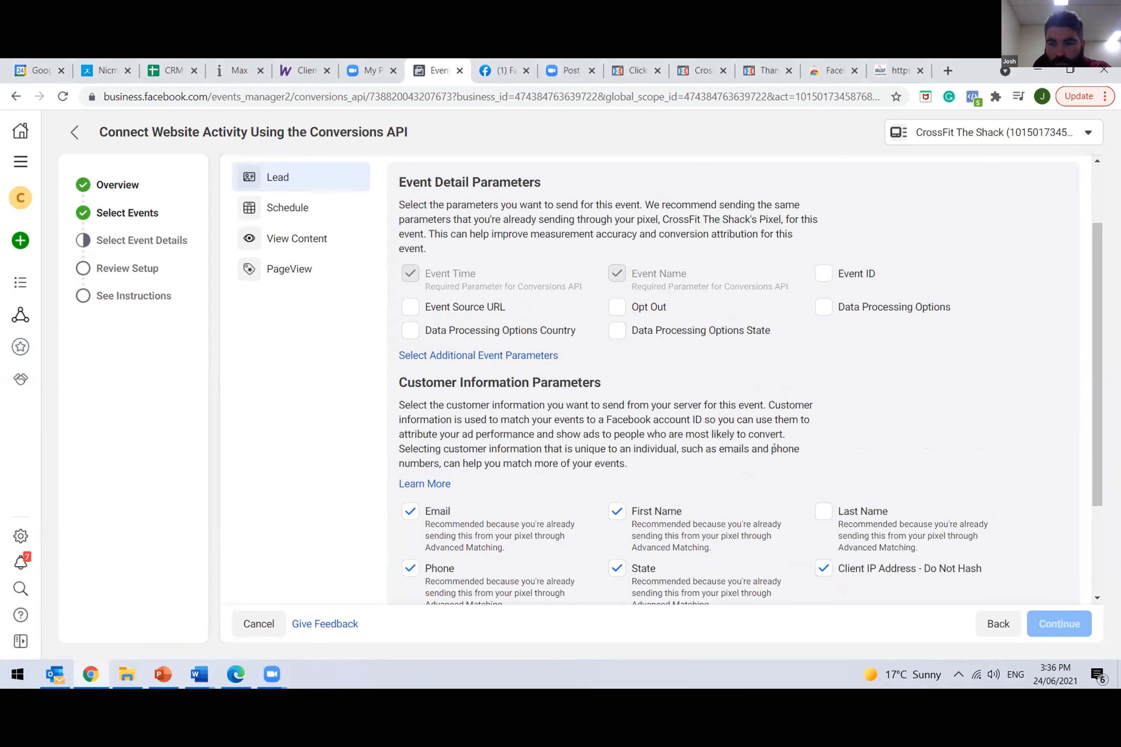
pyautogui.scroll(1, 1097, 334)
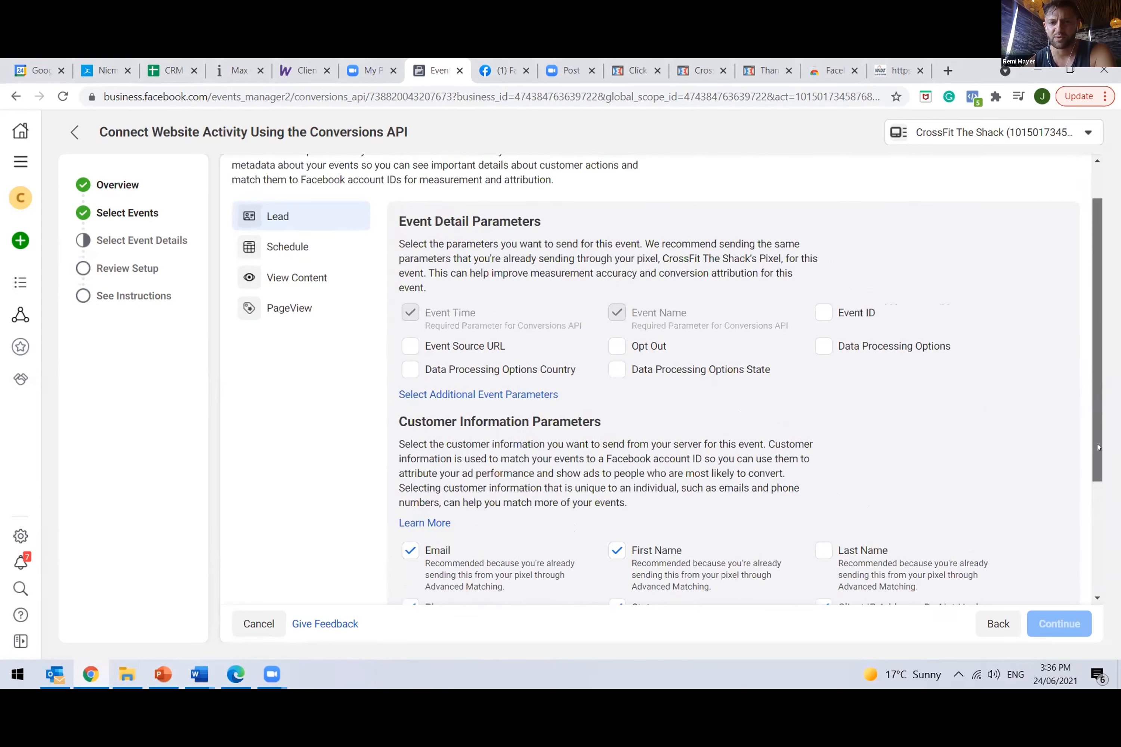
pyautogui.scroll(-5, 964, 332)
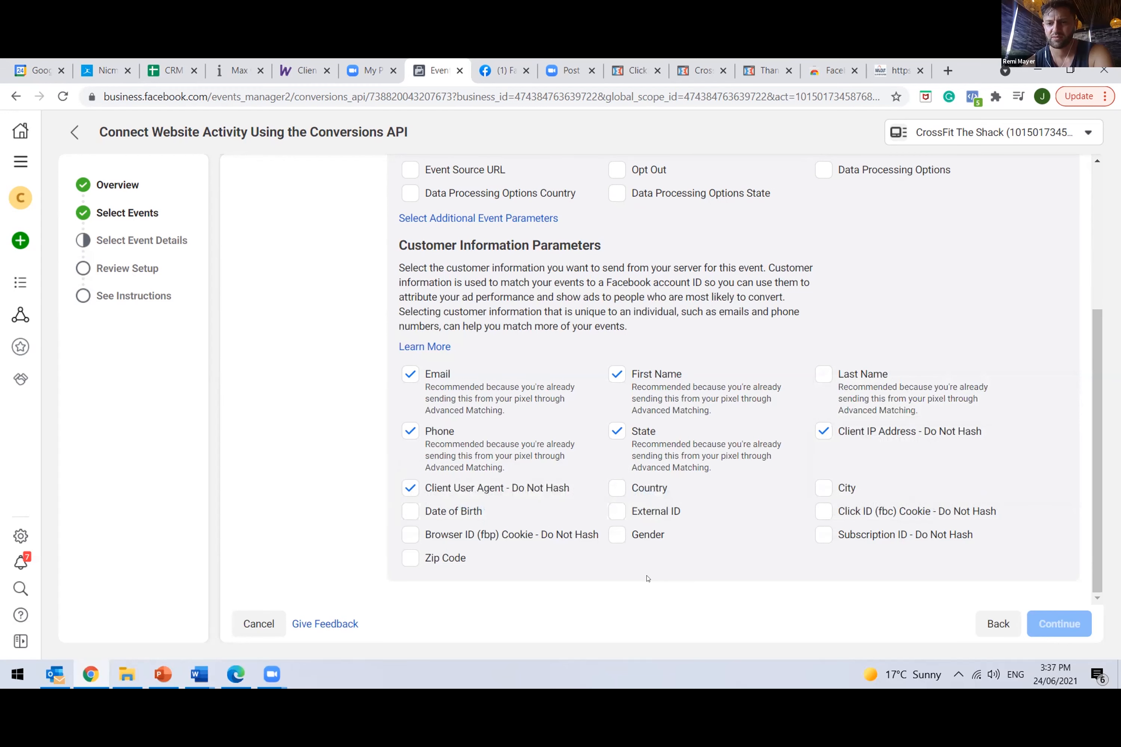
pyautogui.click(823, 511)
pyautogui.click(410, 535)
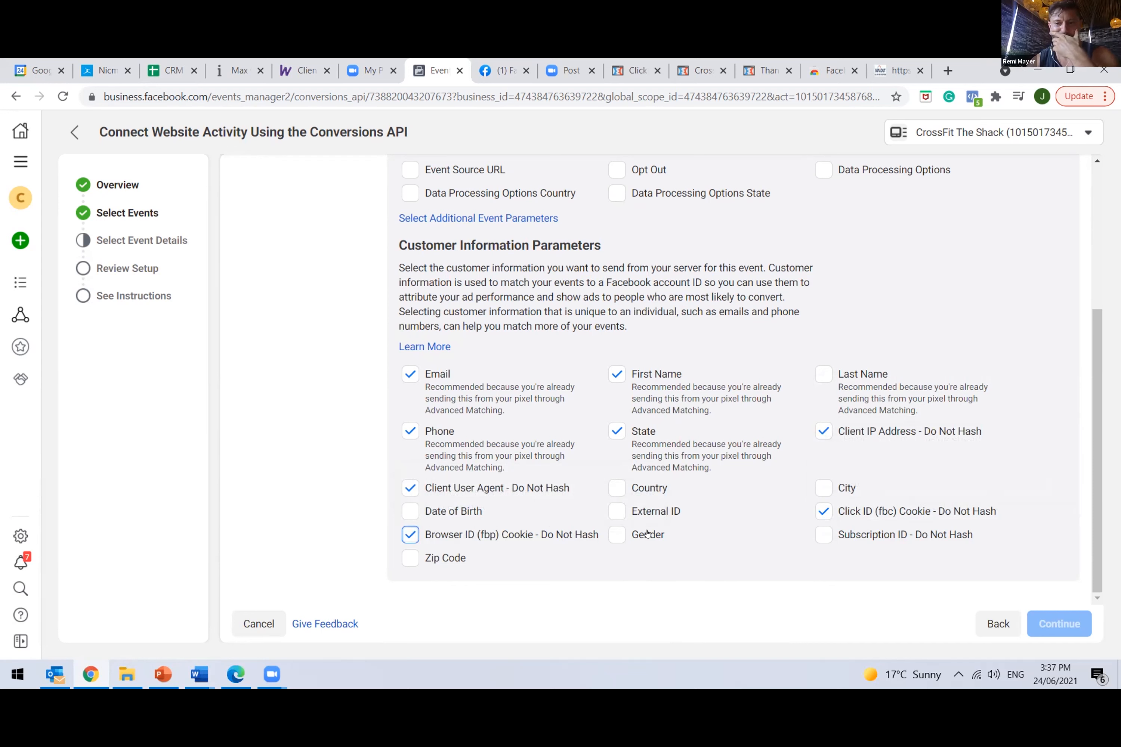
# - Exclude State and Phone from the Lead event's customer information parameters
pyautogui.moveTo(655, 511)
pyautogui.click(617, 431)
pyautogui.click(617, 431)
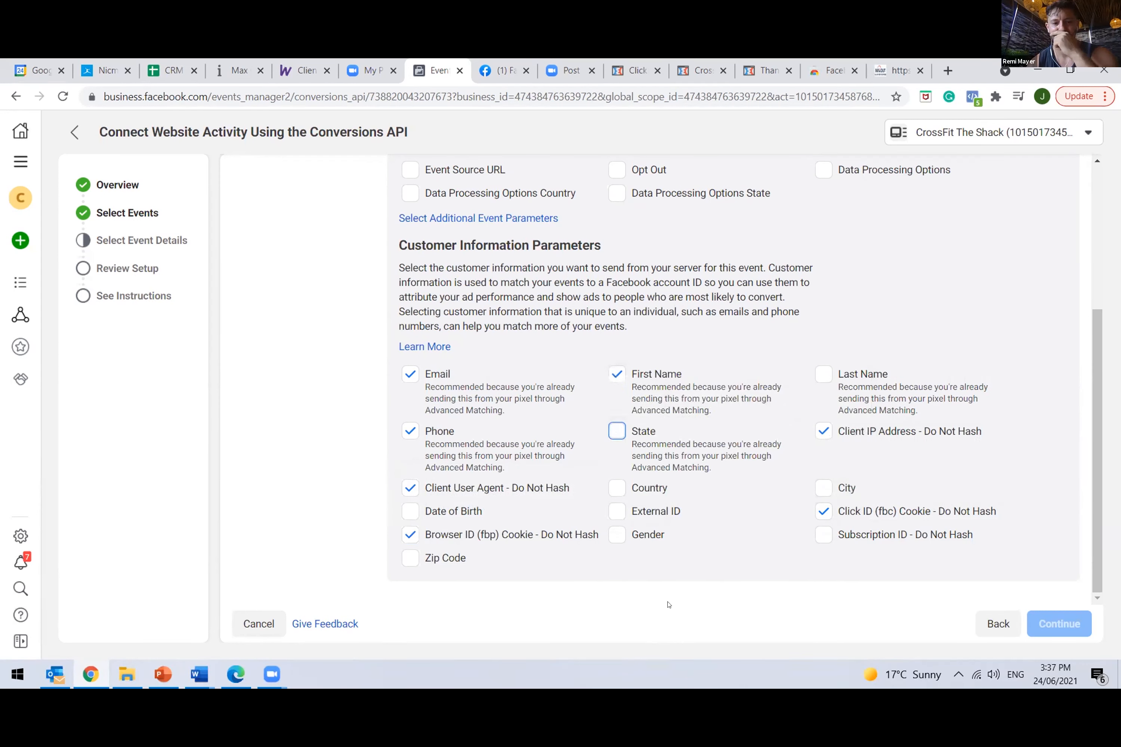
pyautogui.moveTo(500, 446)
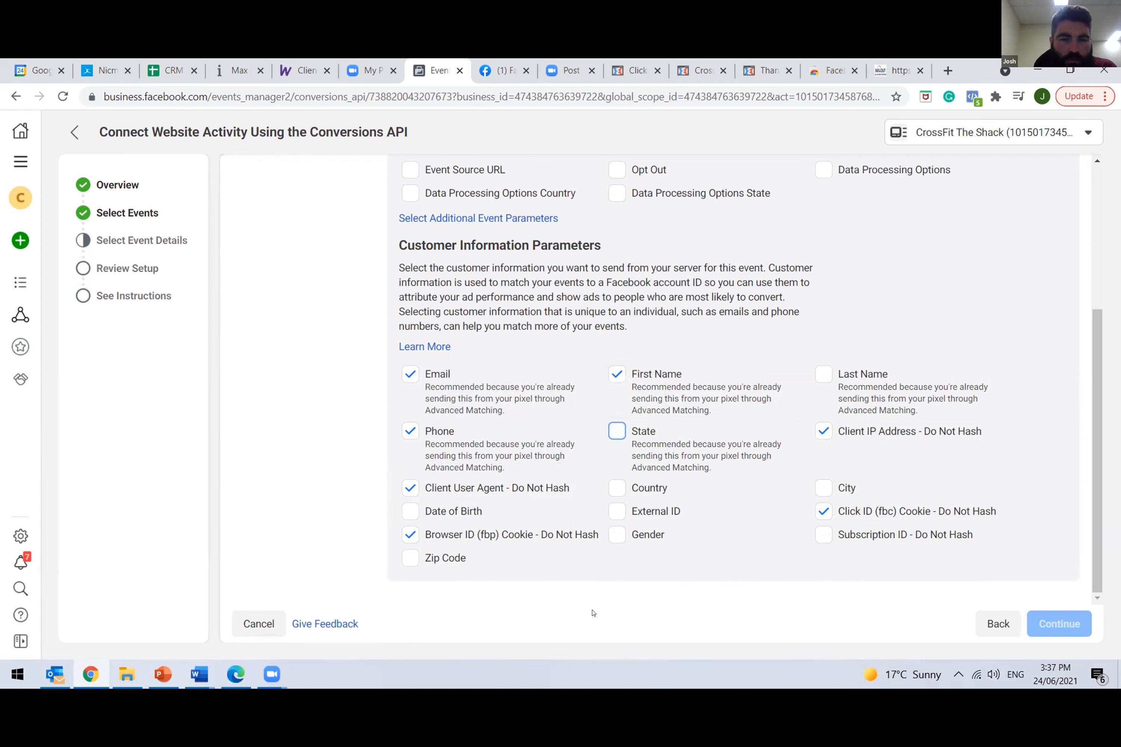
pyautogui.click(426, 439)
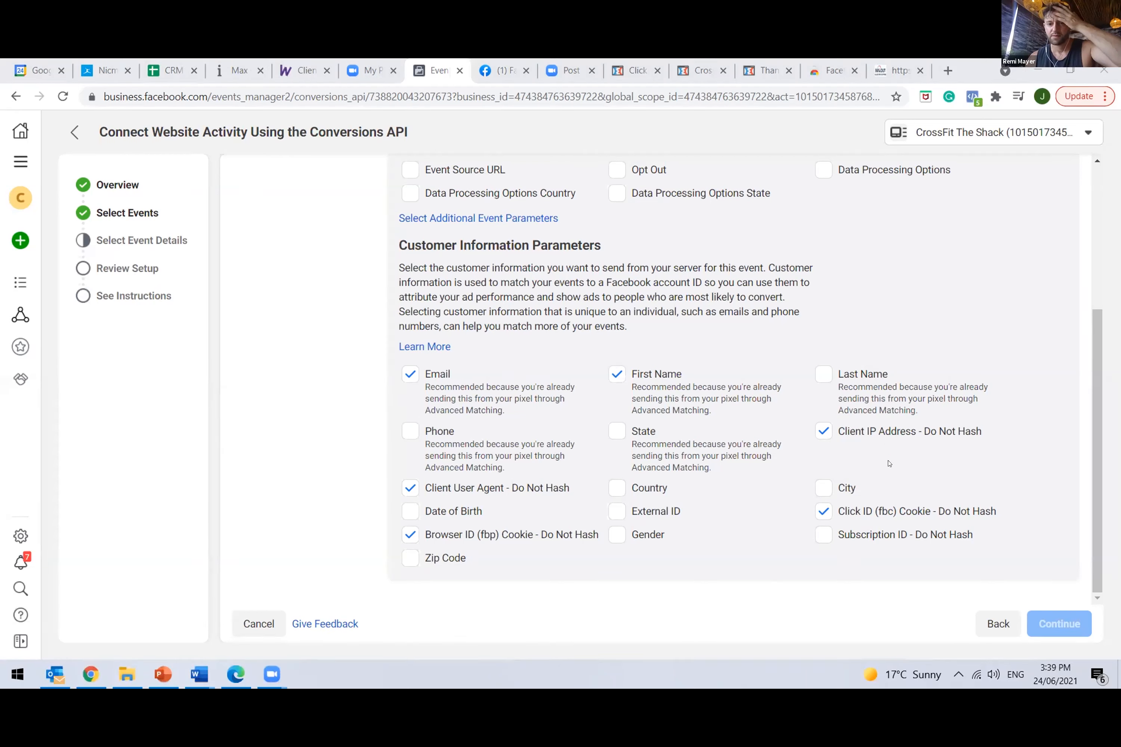
pyautogui.moveTo(888, 463)
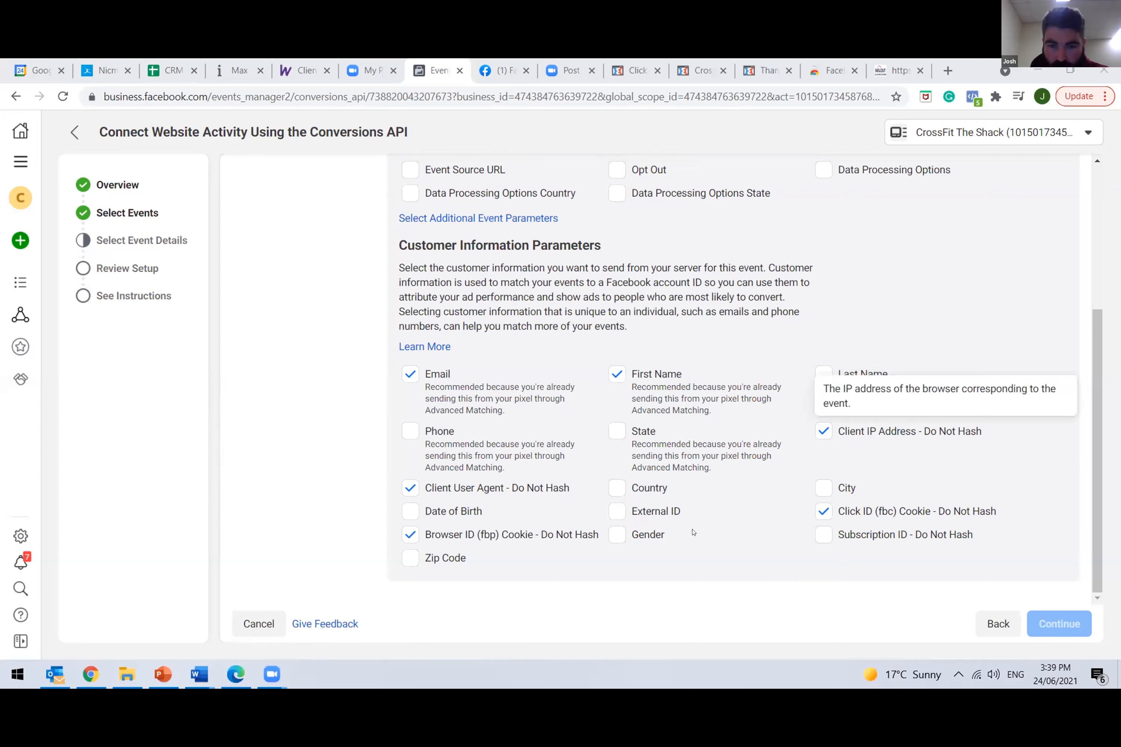
pyautogui.moveTo(678, 372)
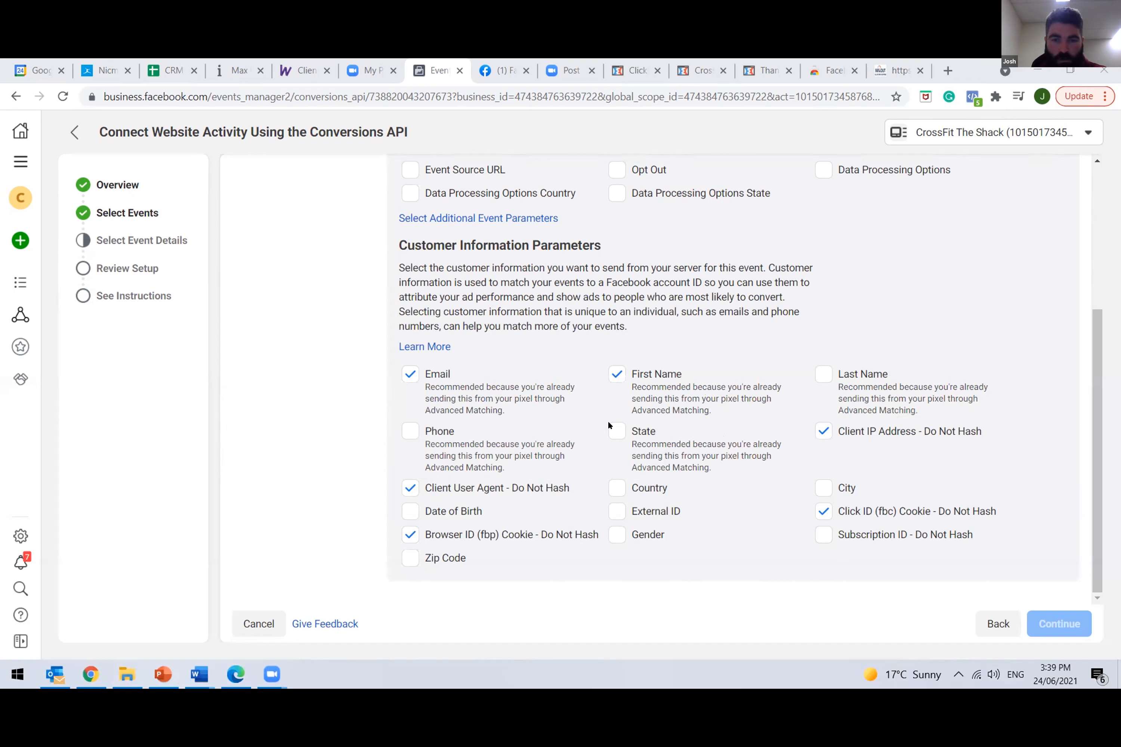
# - Include Last Name in the Lead event's customer information parameters and open the Schedule event's parameters
pyautogui.click(823, 374)
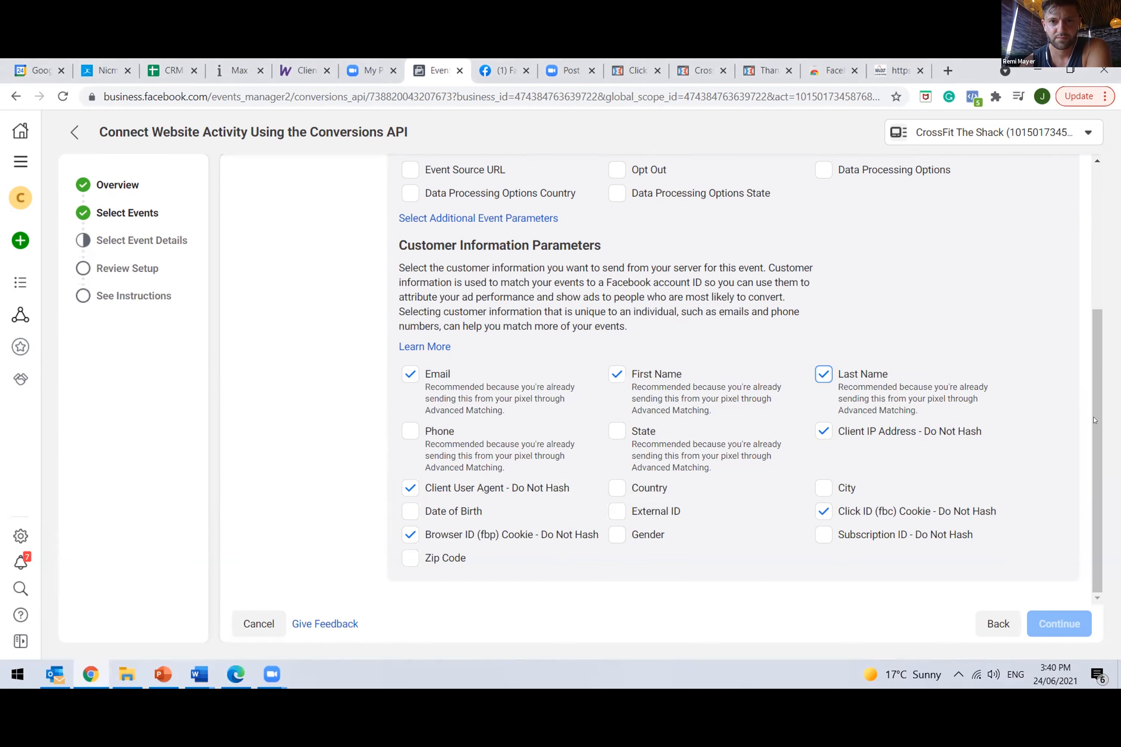
pyautogui.scroll(5, 1095, 285)
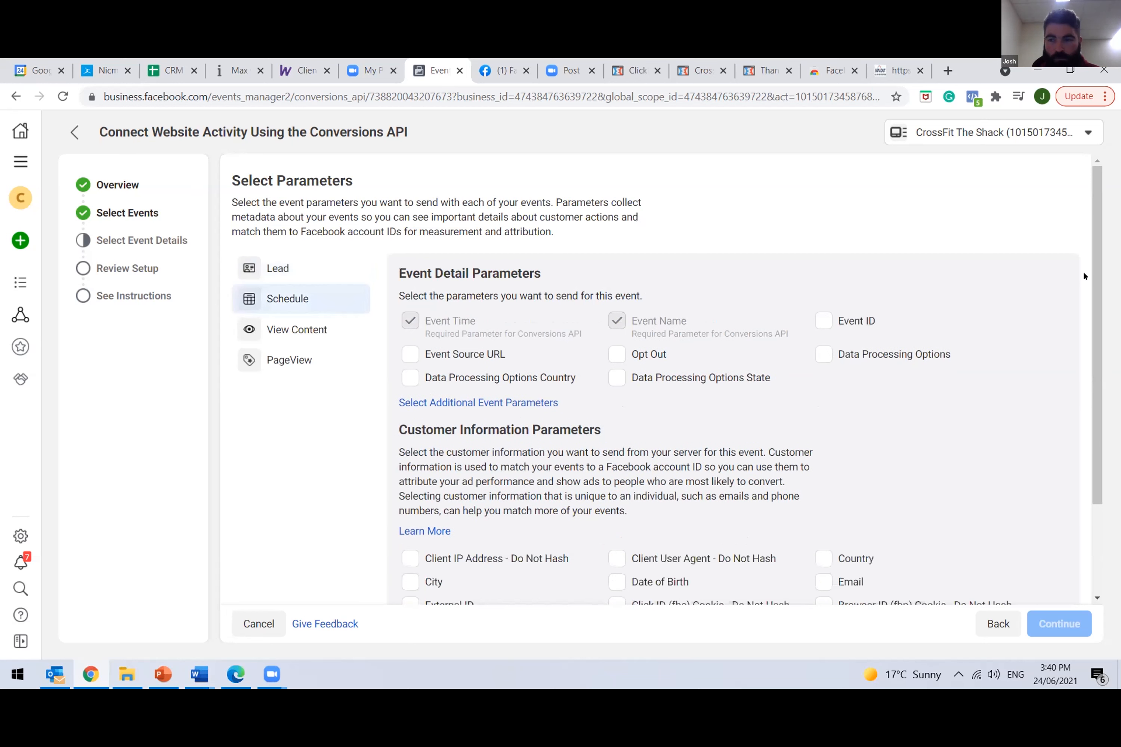
# - Include Client IP Address, Client User Agent, Click ID (fbc) Cookie, Browser ID (fbp) Cookie, First Name and Last Name in the Schedule event's customer information
pyautogui.scroll(-3, 975, 439)
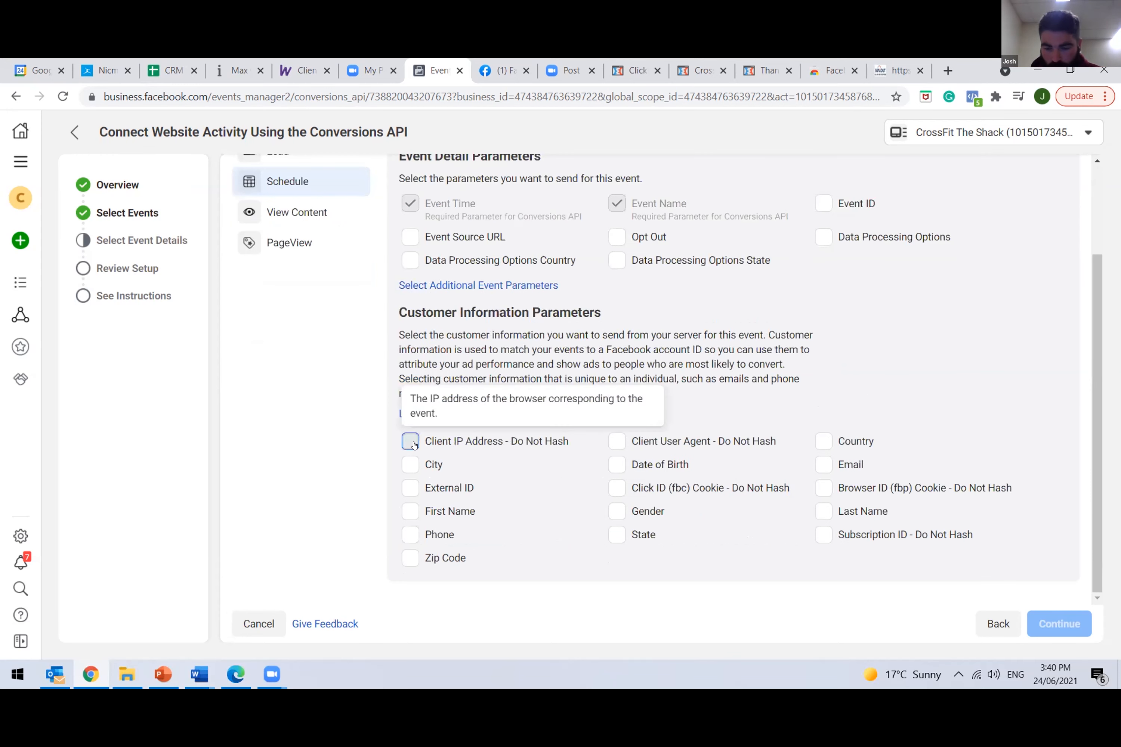
pyautogui.click(410, 512)
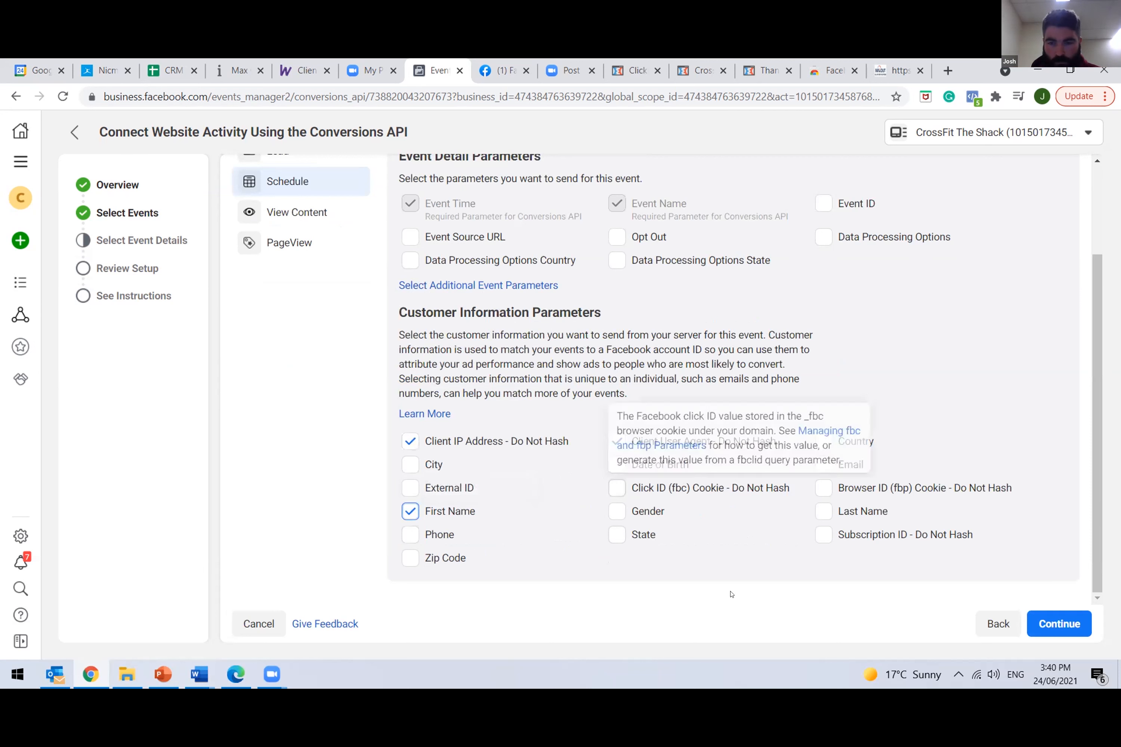
pyautogui.click(617, 488)
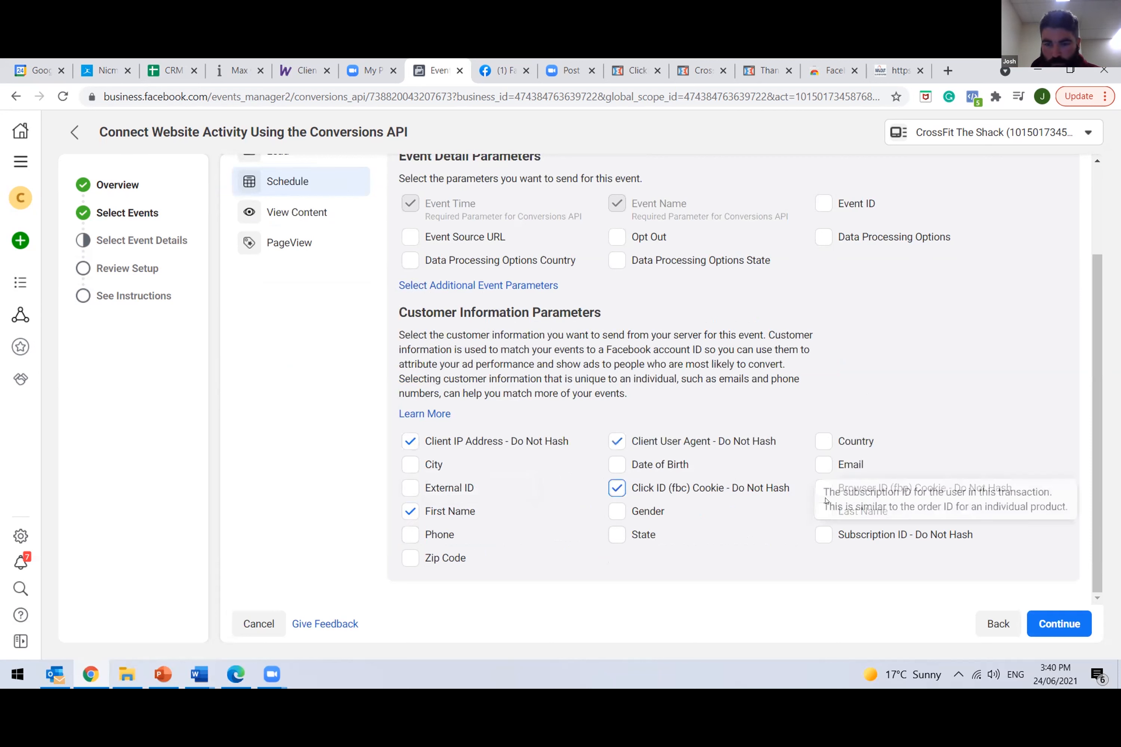
pyautogui.click(825, 512)
pyautogui.click(824, 487)
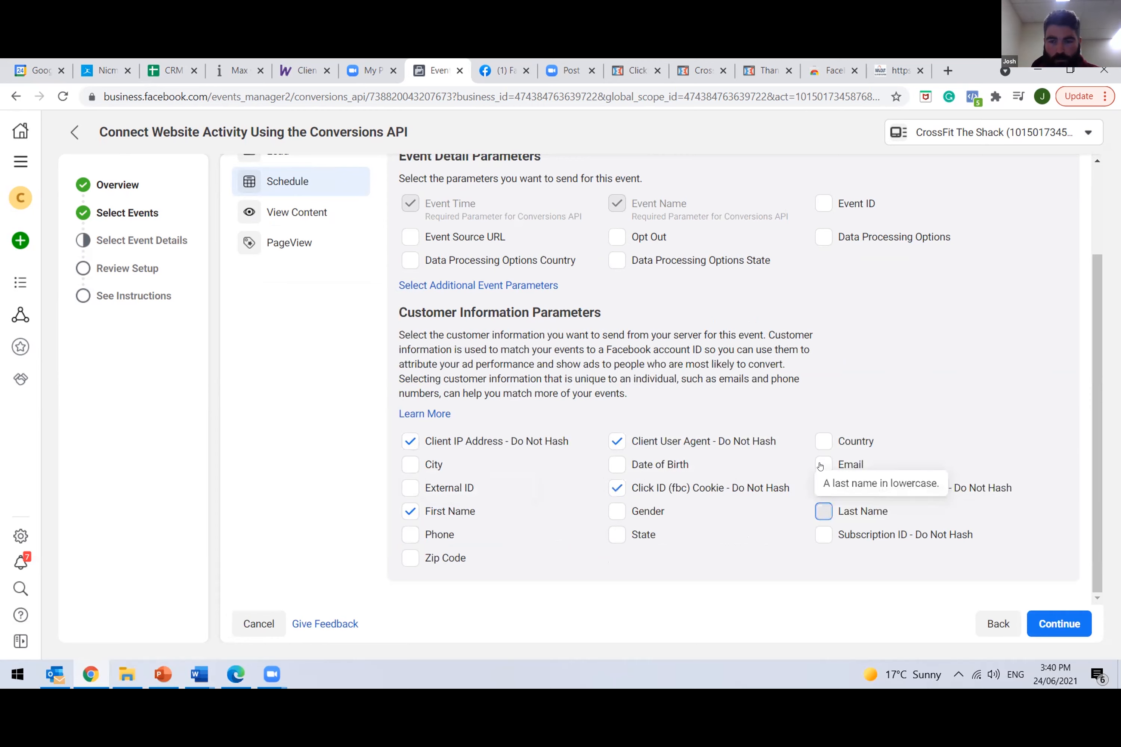
pyautogui.click(825, 461)
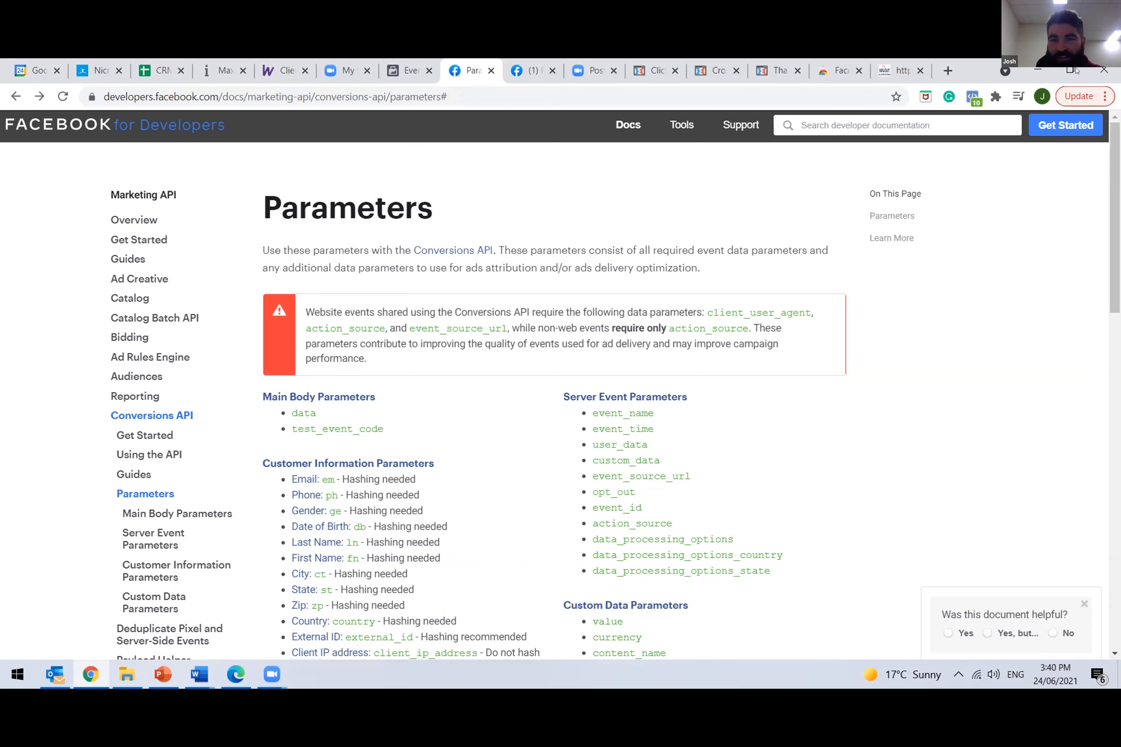
pyautogui.click(1069, 70)
pyautogui.click(527, 142)
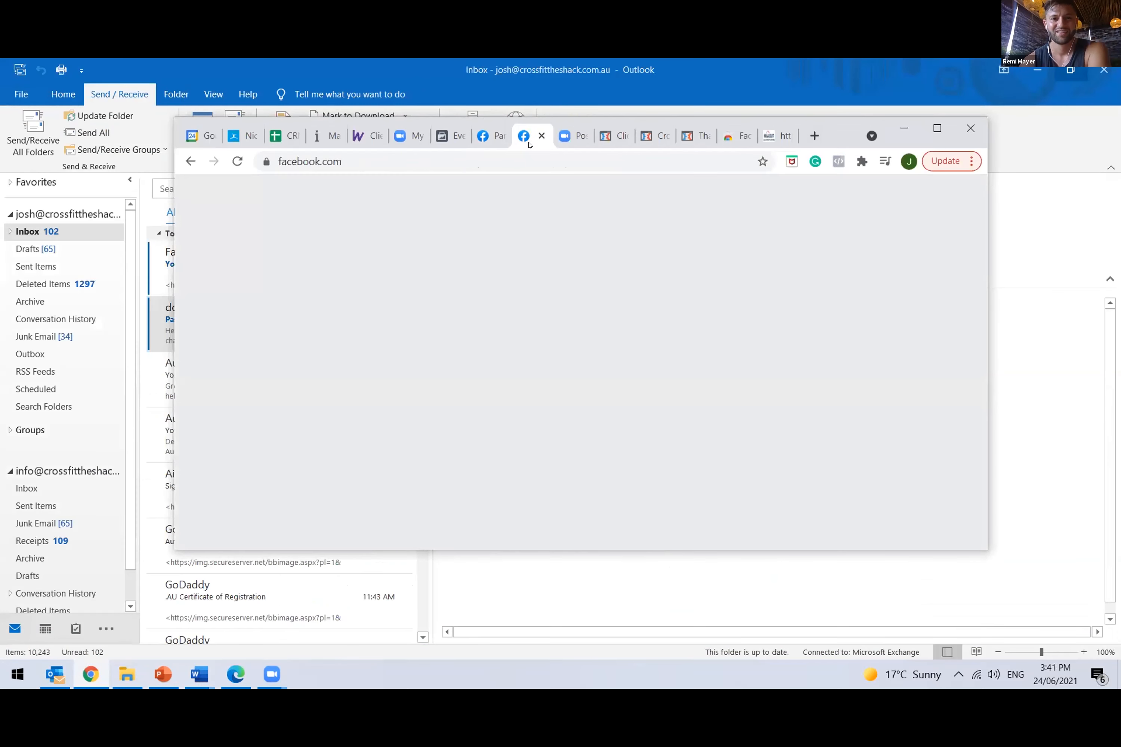
pyautogui.click(498, 140)
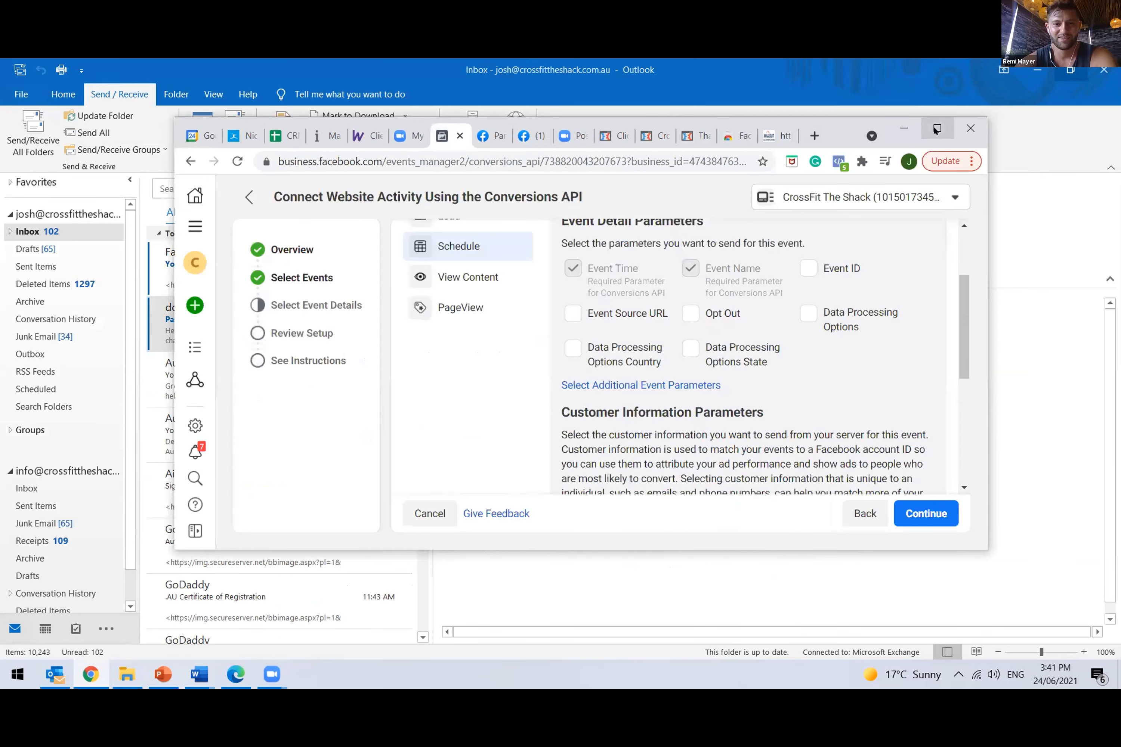
pyautogui.click(936, 129)
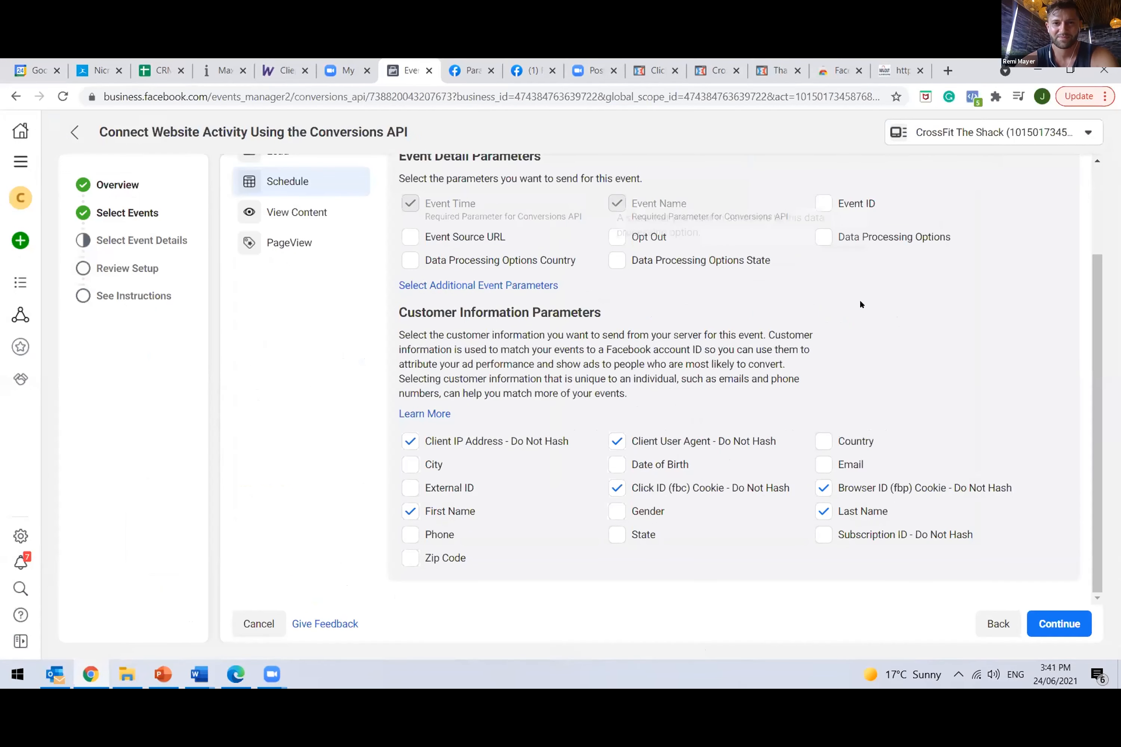
# - Include Email in the Schedule event's customer information parameters
pyautogui.click(819, 464)
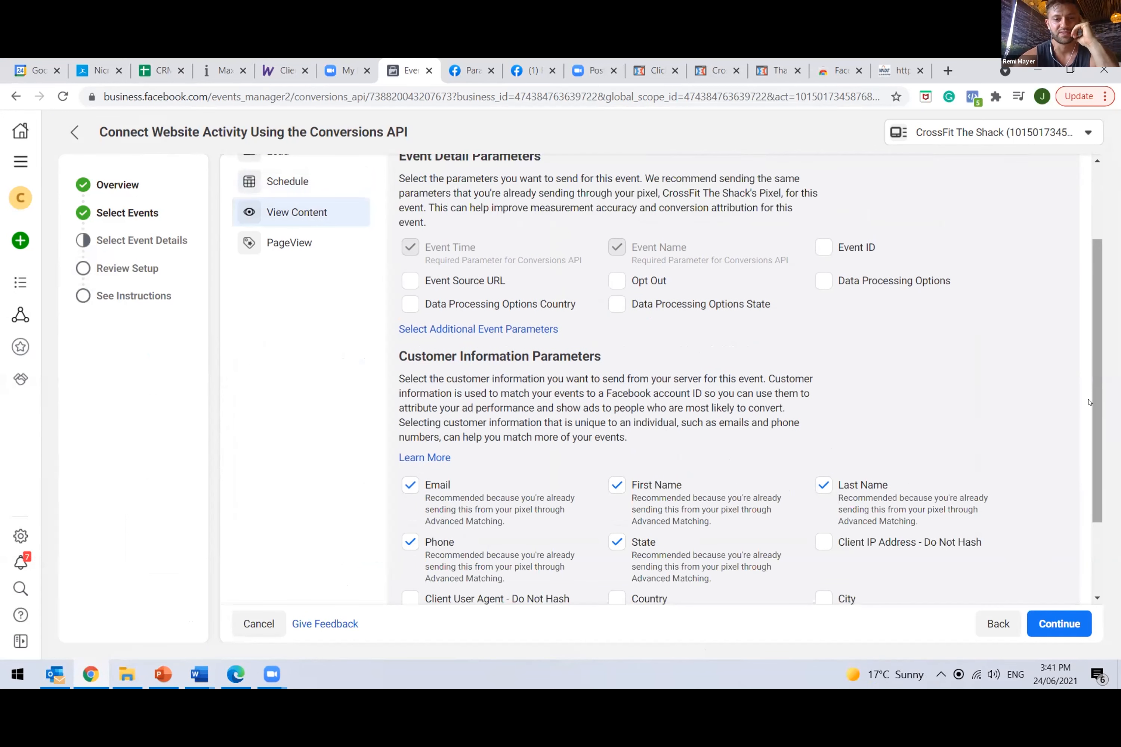
# - For the View Content event, exclude Phone and State and include Client IP Address, Client User Agent, Browser ID (fbp) Cookie and Click ID (fbc) Cookie
pyautogui.scroll(-1, 370, 520)
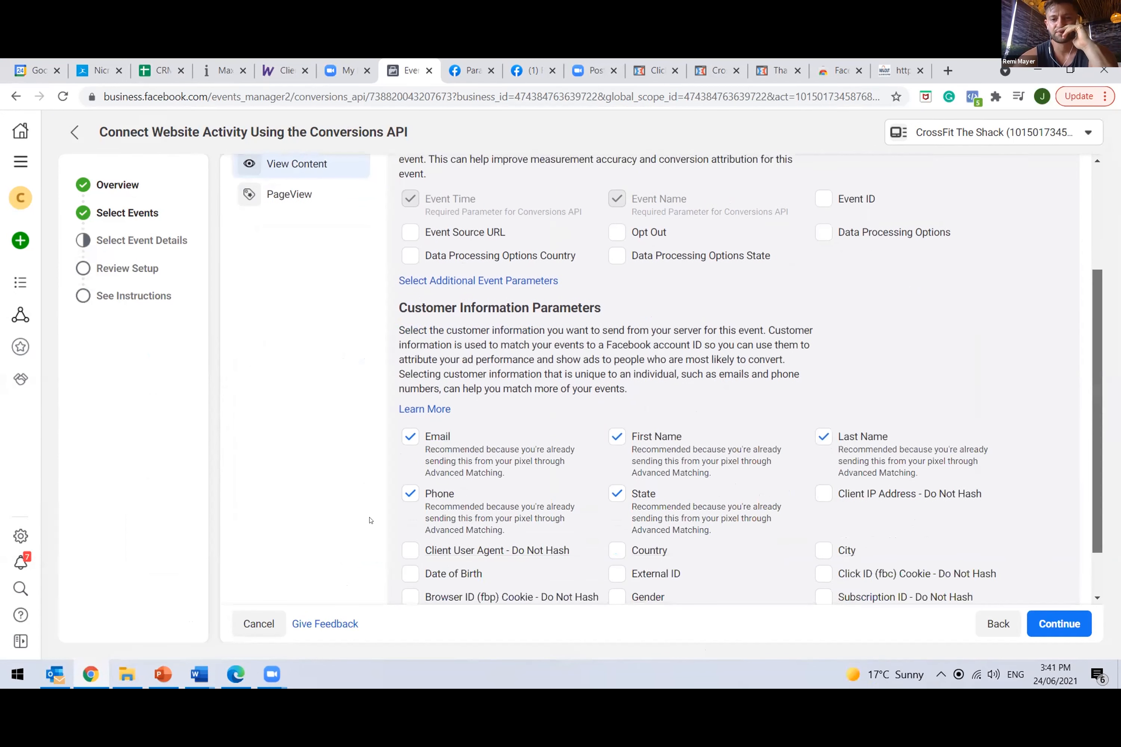
pyautogui.scroll(-1, 410, 430)
pyautogui.click(409, 430)
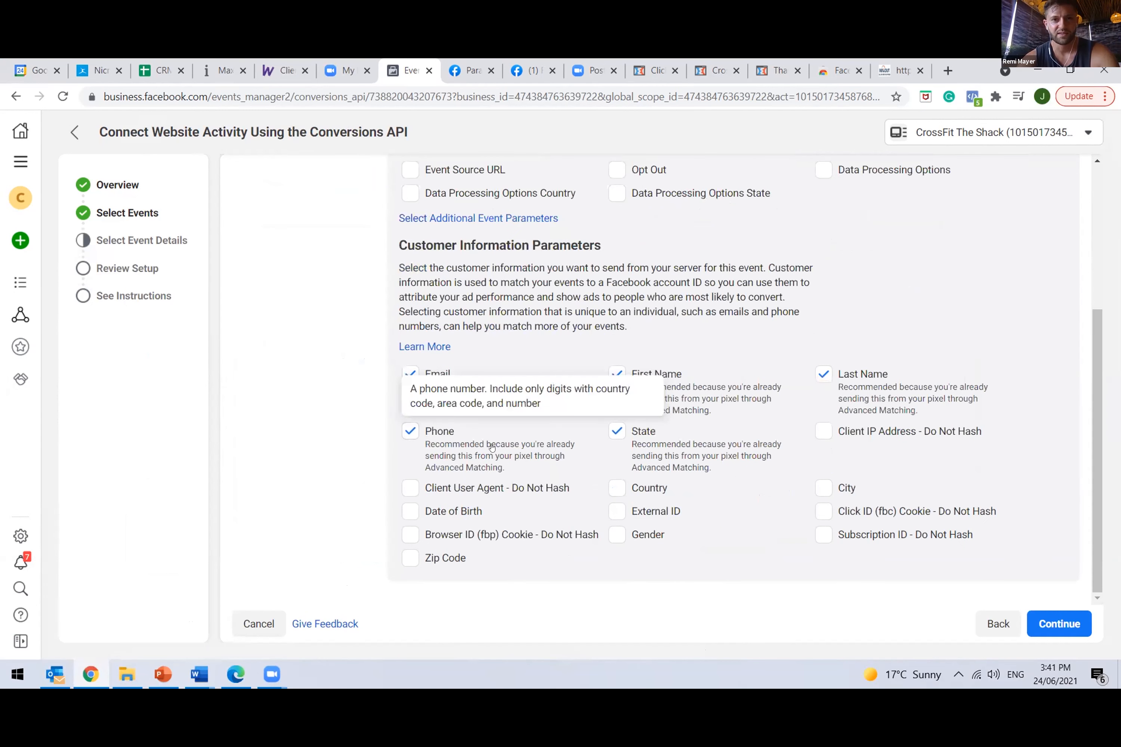
pyautogui.click(410, 430)
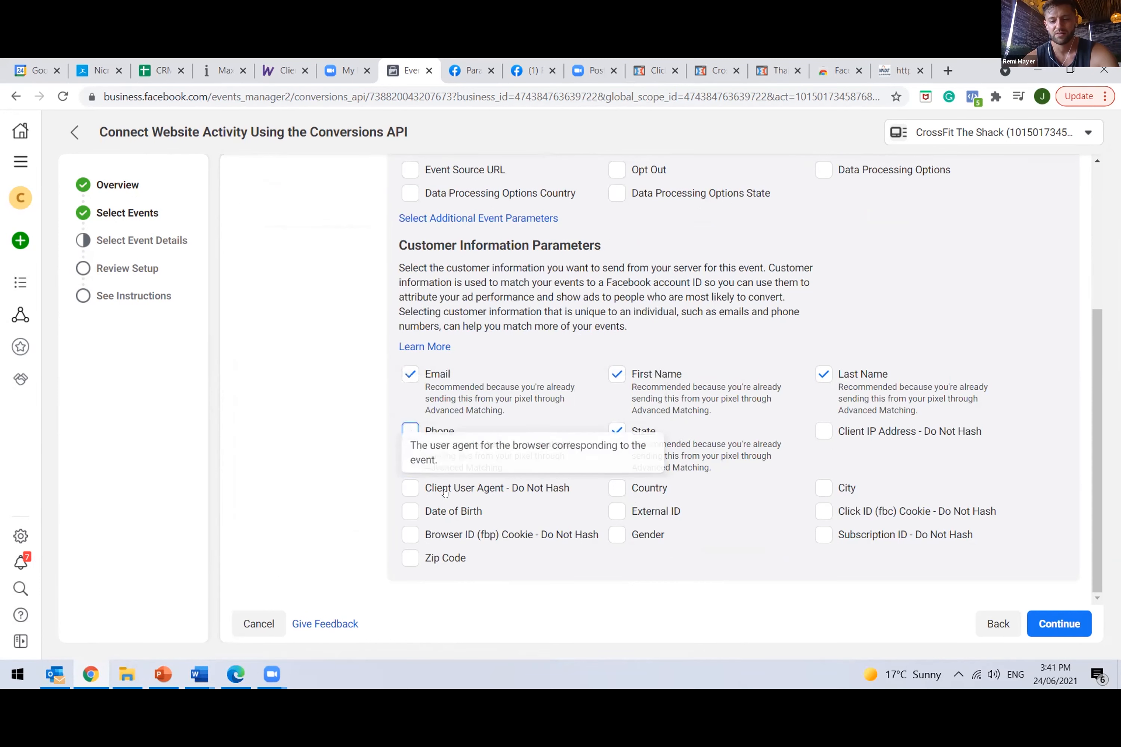
pyautogui.click(410, 487)
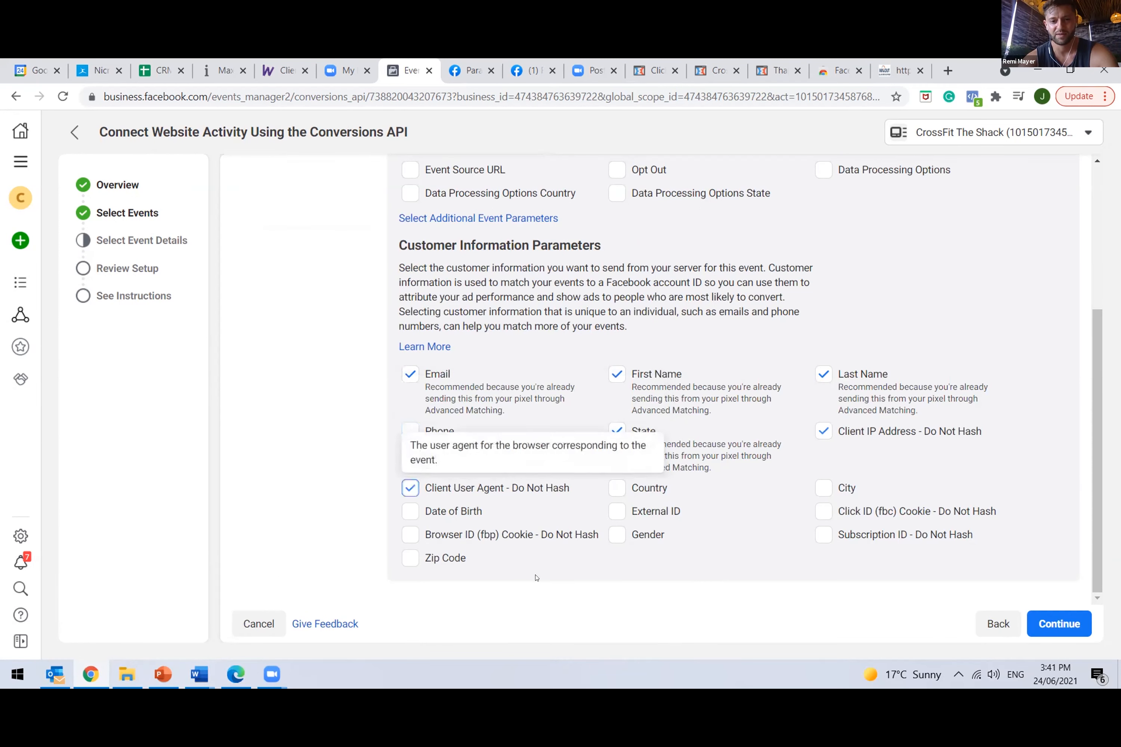
pyautogui.click(409, 534)
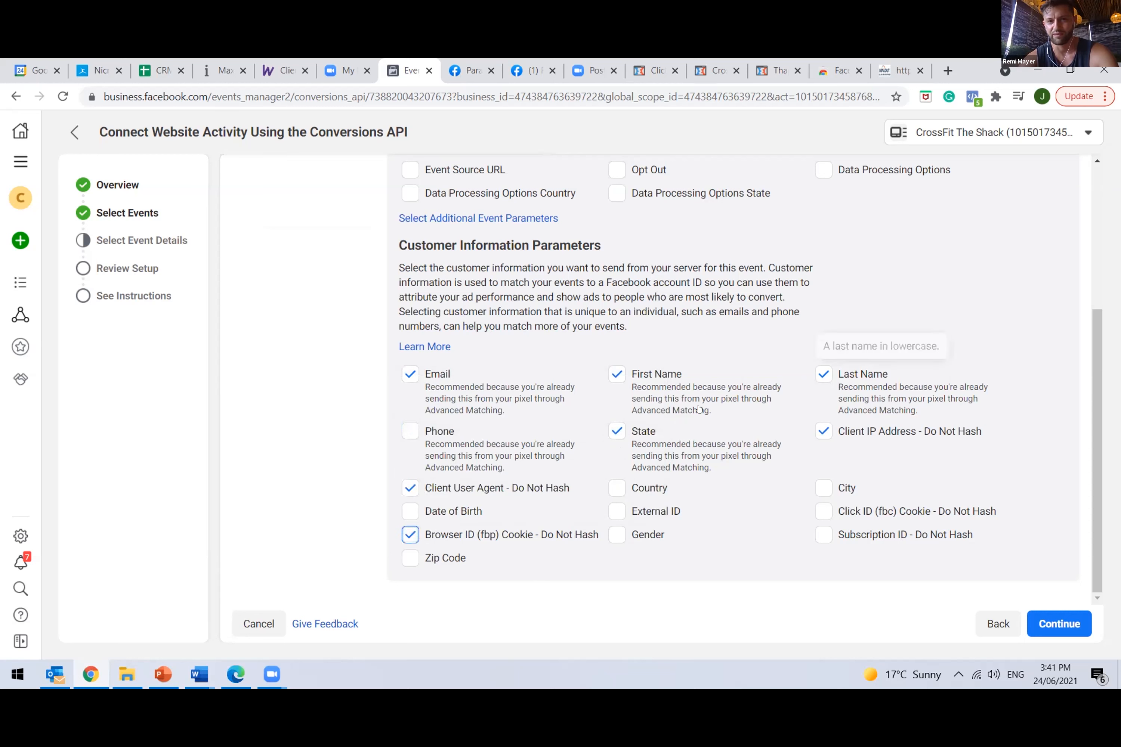
pyautogui.click(638, 448)
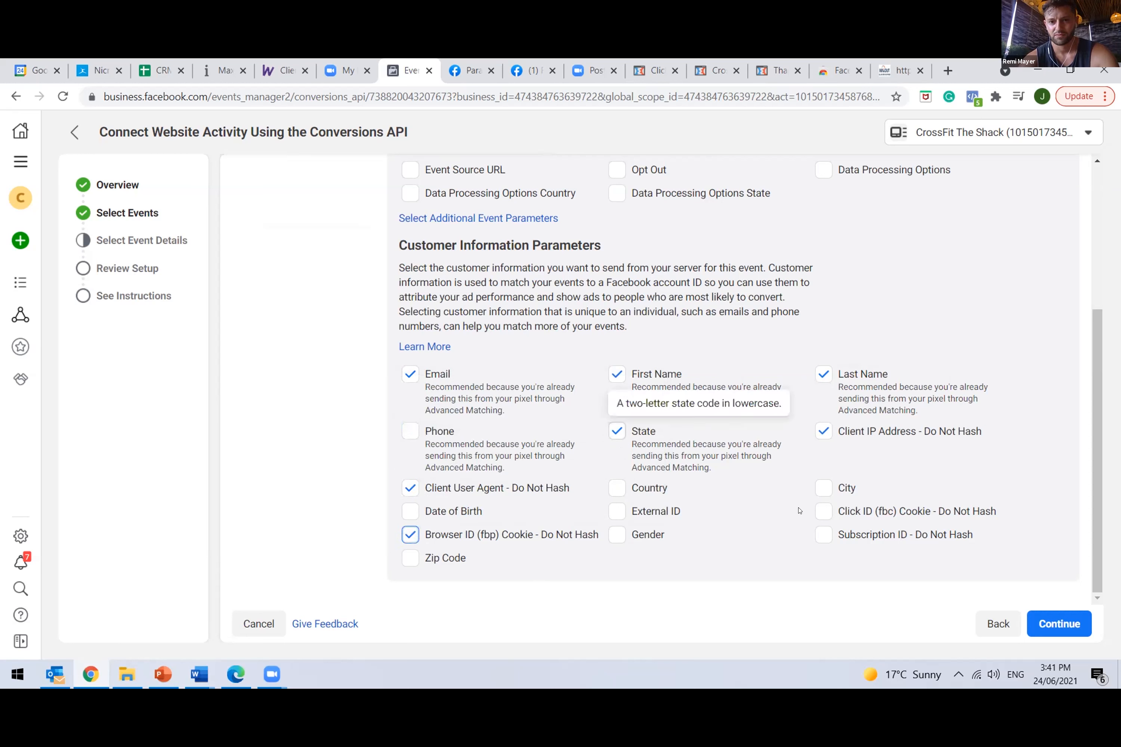
pyautogui.click(826, 513)
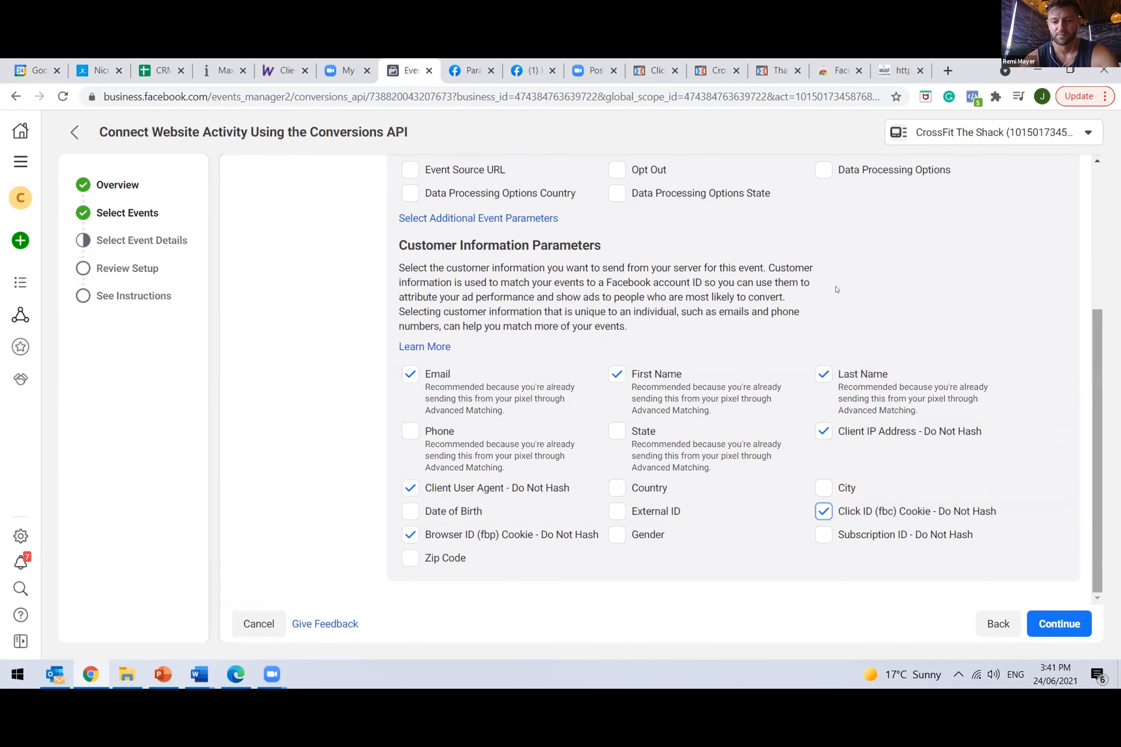
# - For the PageView event, exclude Phone and State and include Client IP Address, Client User Agent, Browser ID (fbp) Cookie and Click ID (fbc) Cookie
pyautogui.scroll(5, 836, 288)
pyautogui.click(300, 360)
pyautogui.moveTo(1094, 212); pyautogui.dragTo(1089, 416)
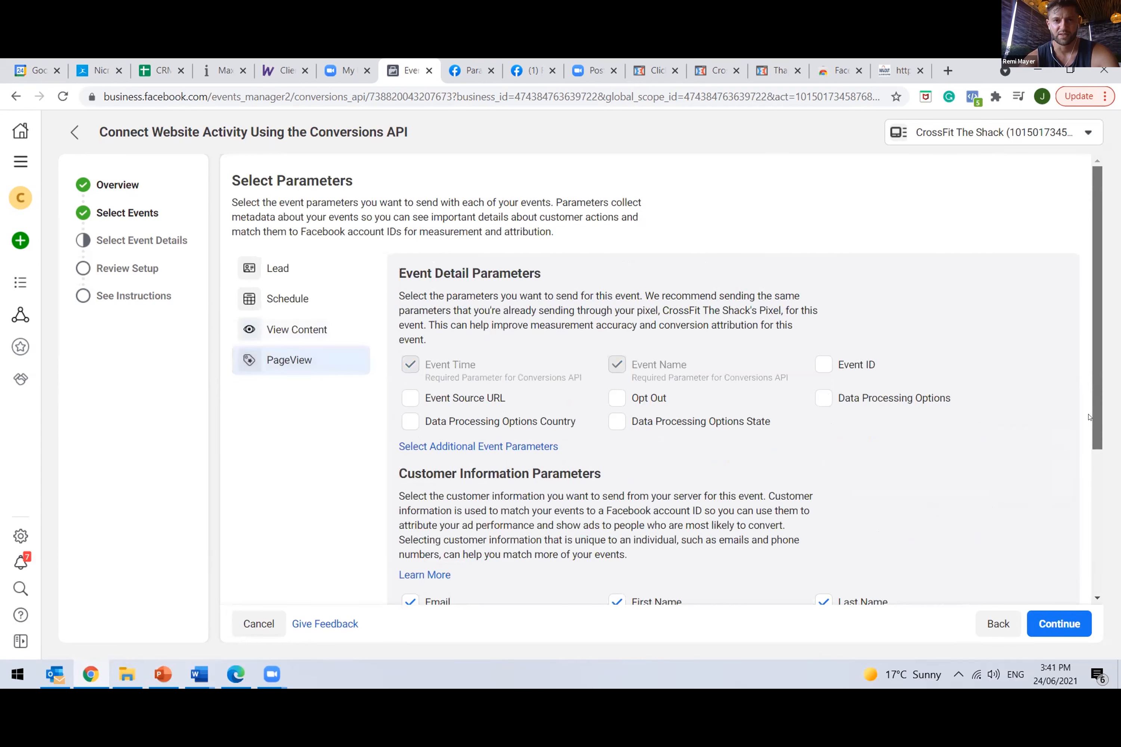
pyautogui.scroll(-5, 521, 412)
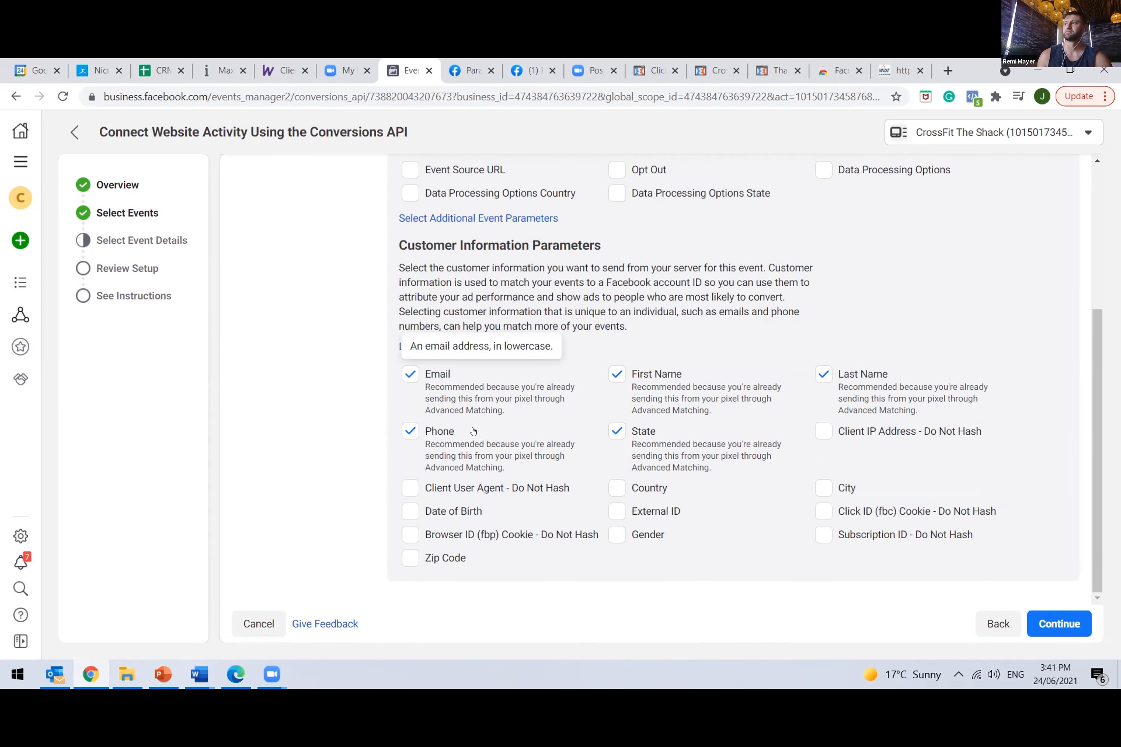
pyautogui.click(410, 430)
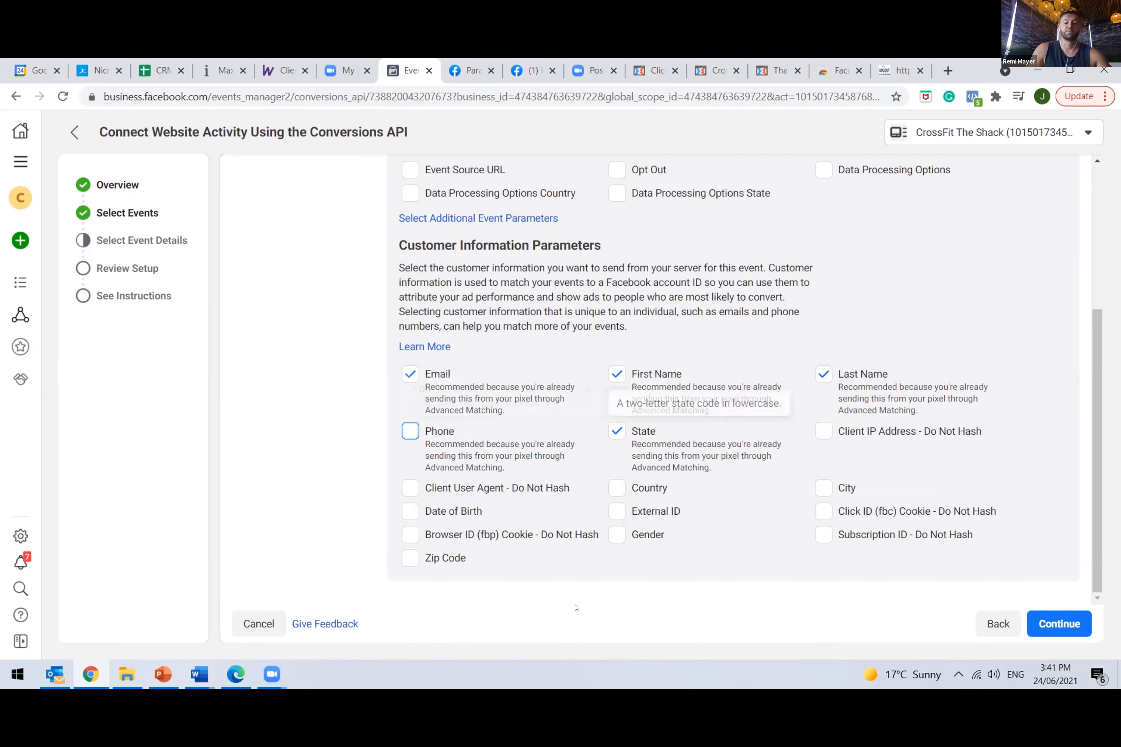
pyautogui.click(412, 537)
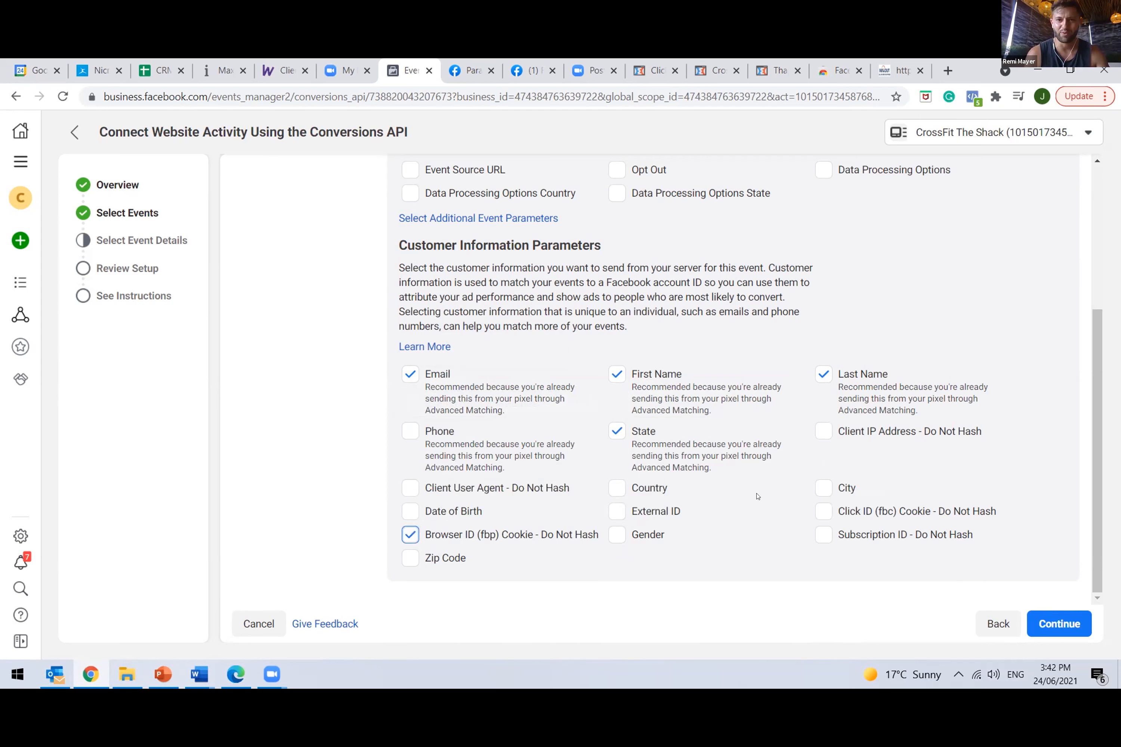
pyautogui.click(828, 437)
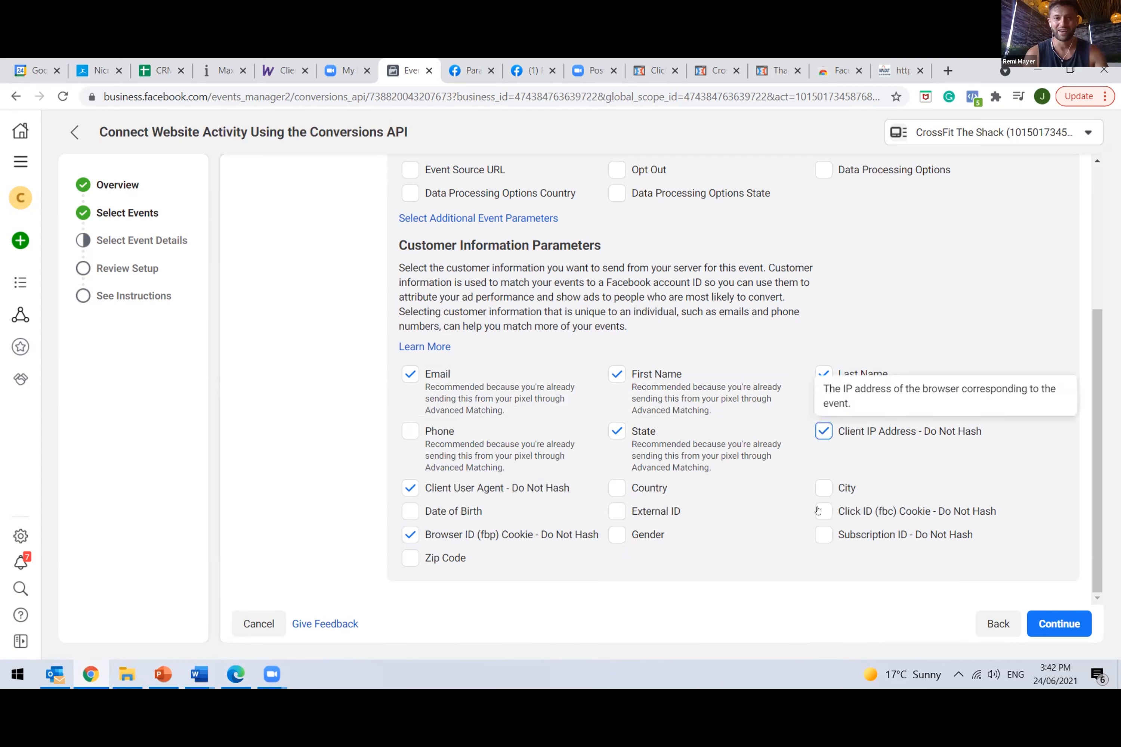
pyautogui.click(819, 510)
pyautogui.click(617, 432)
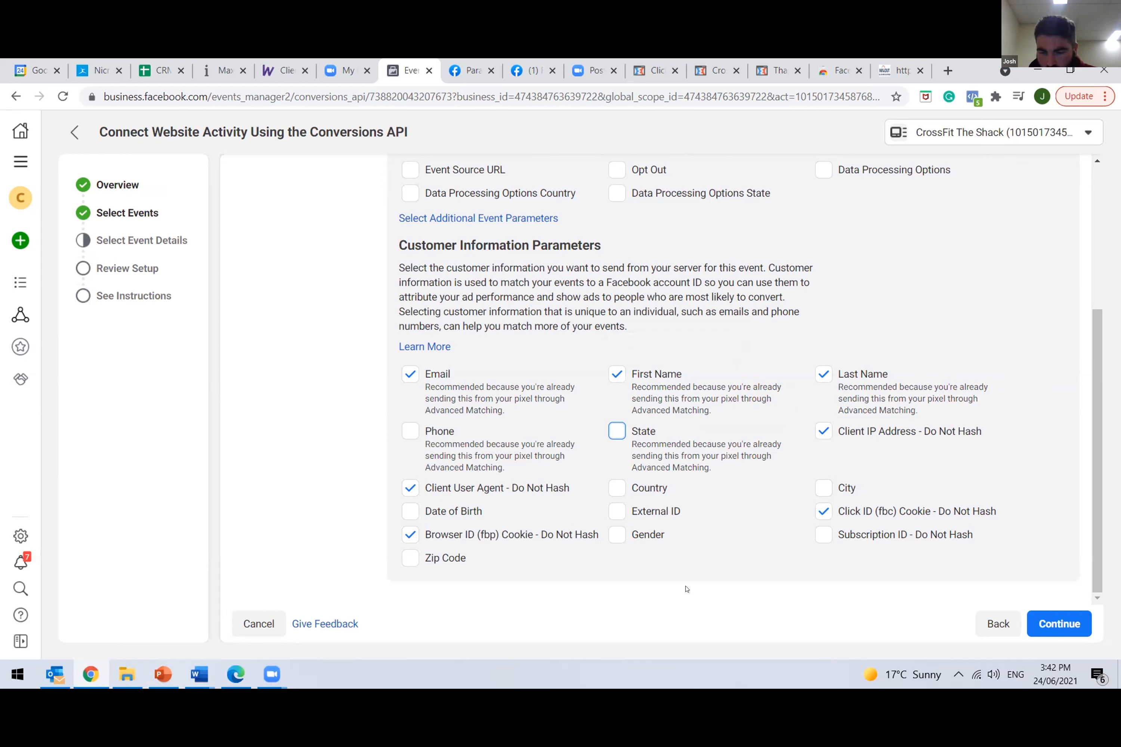
pyautogui.click(825, 518)
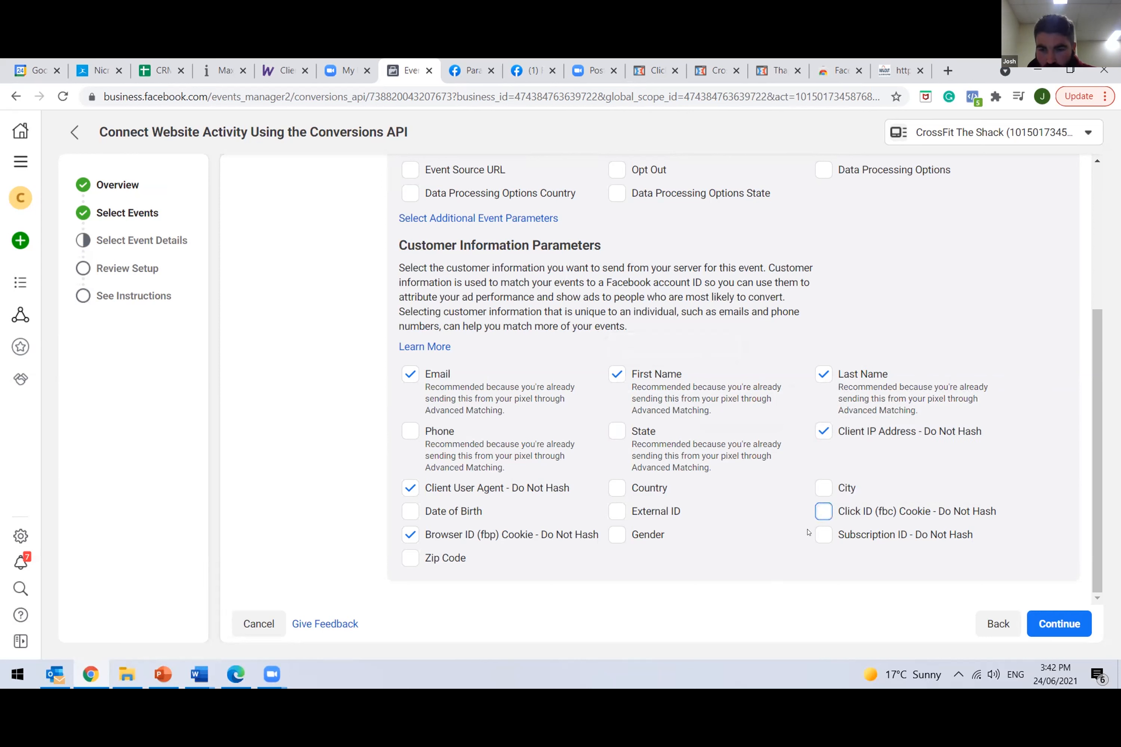
pyautogui.click(821, 514)
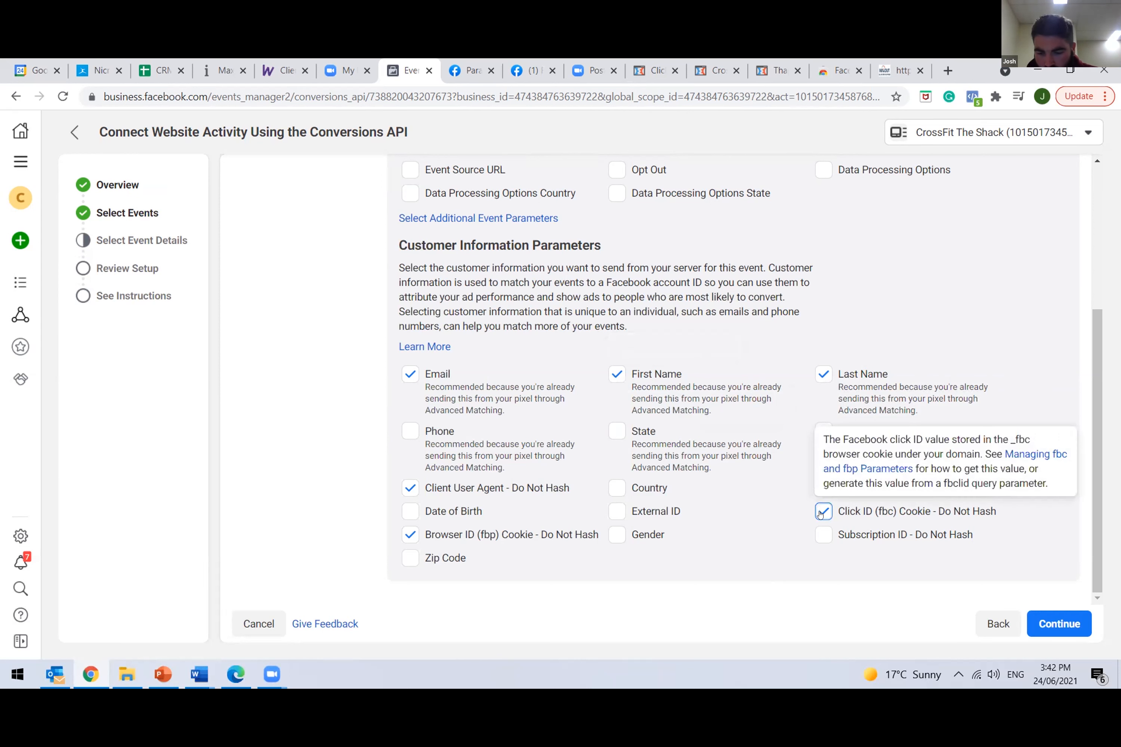
pyautogui.moveTo(844, 399)
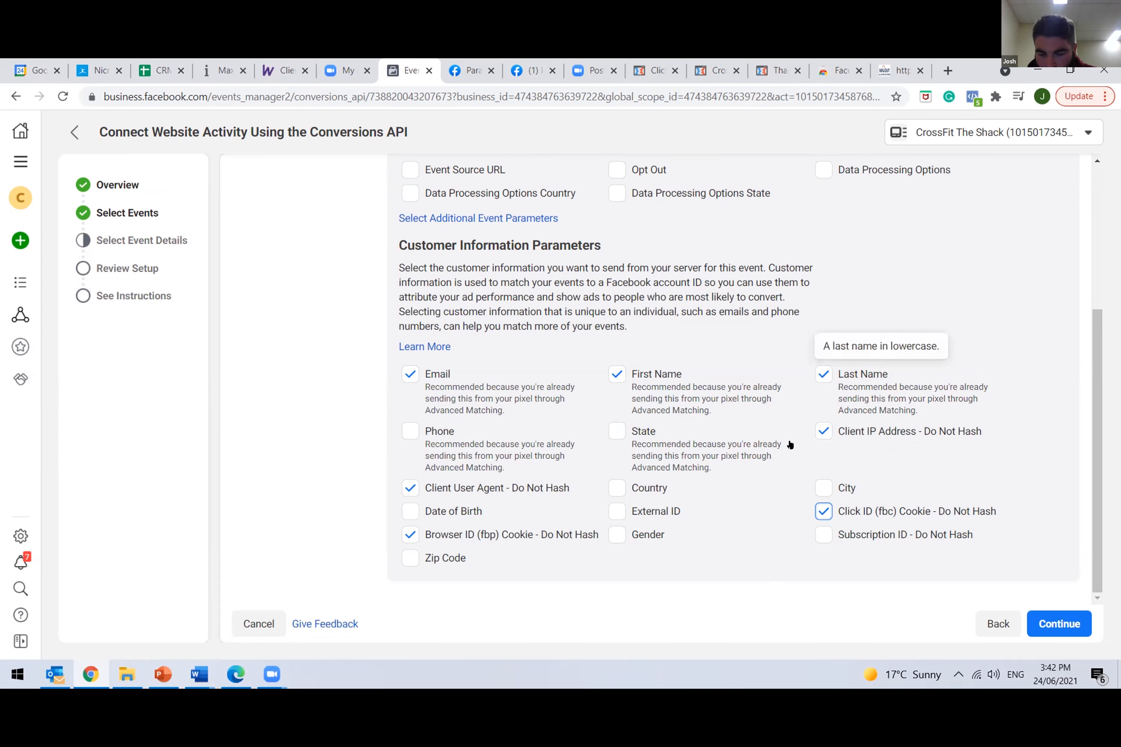
pyautogui.click(821, 433)
pyautogui.click(821, 435)
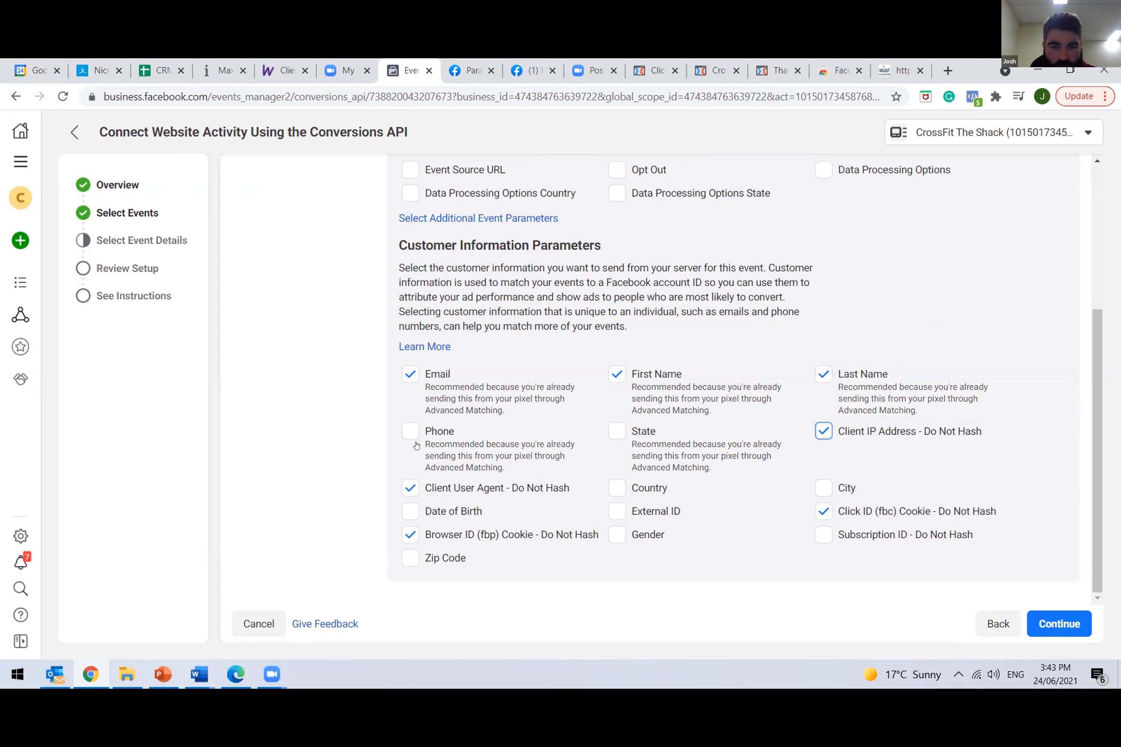
# - Clear all selected customer information parameters of the PageView event
pyautogui.click(409, 534)
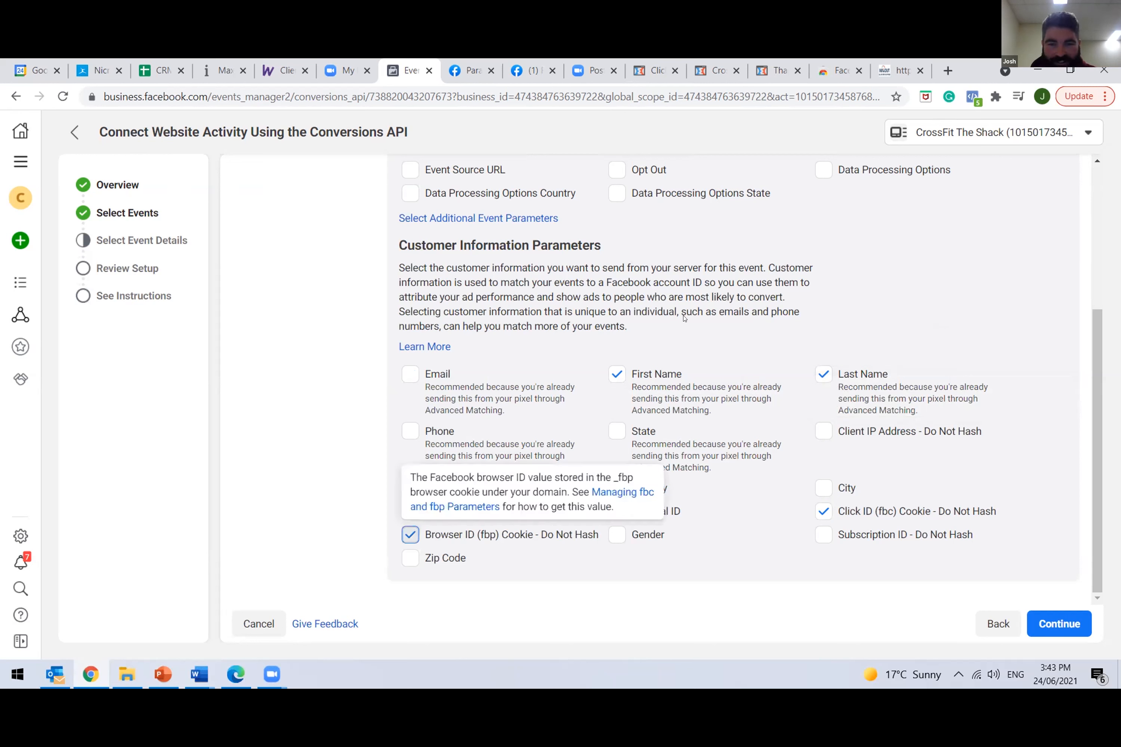
pyautogui.click(619, 368)
pyautogui.click(820, 511)
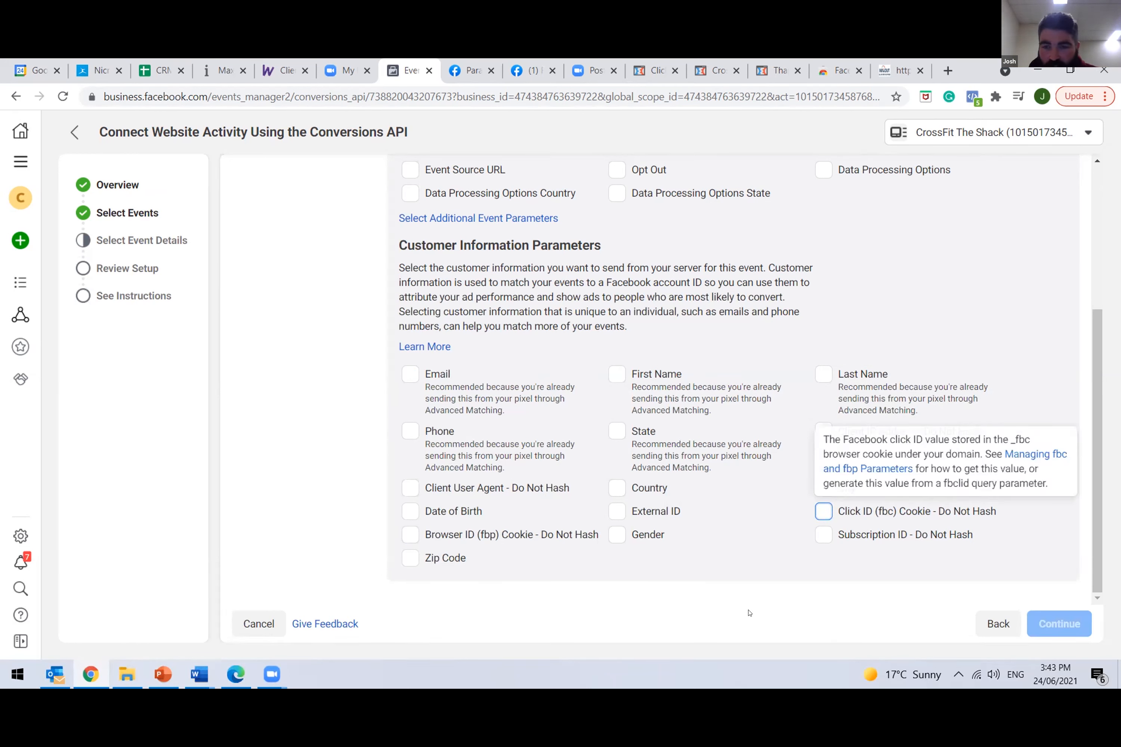
# - Include Email, First Name, Last Name, Client IP Address, Client User Agent, Browser ID (fbp) and Click ID (fbc) Cookies in the PageView event's customer information parameters
pyautogui.click(823, 431)
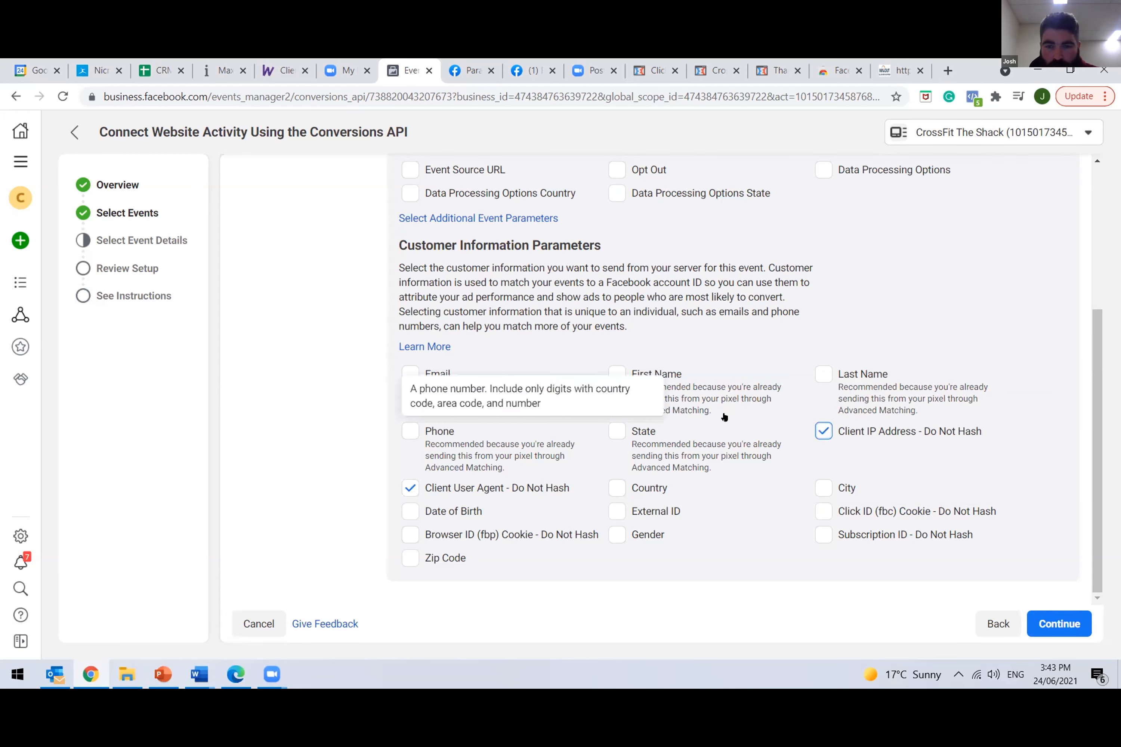
pyautogui.click(617, 376)
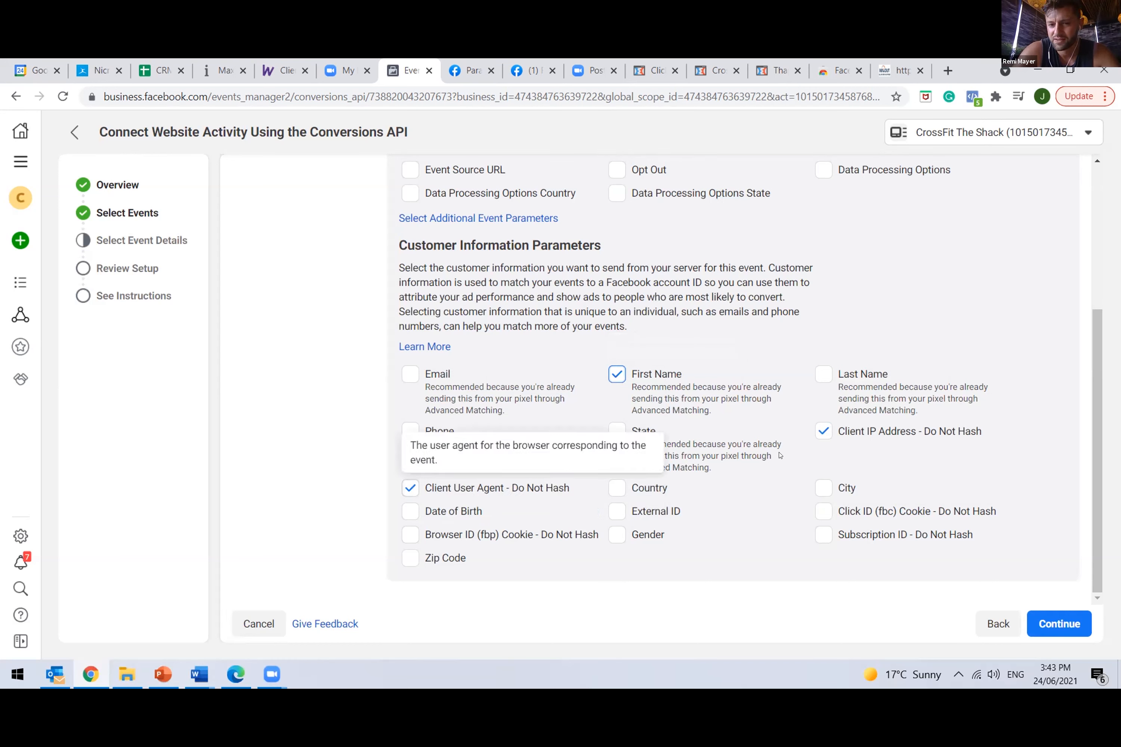
pyautogui.click(819, 429)
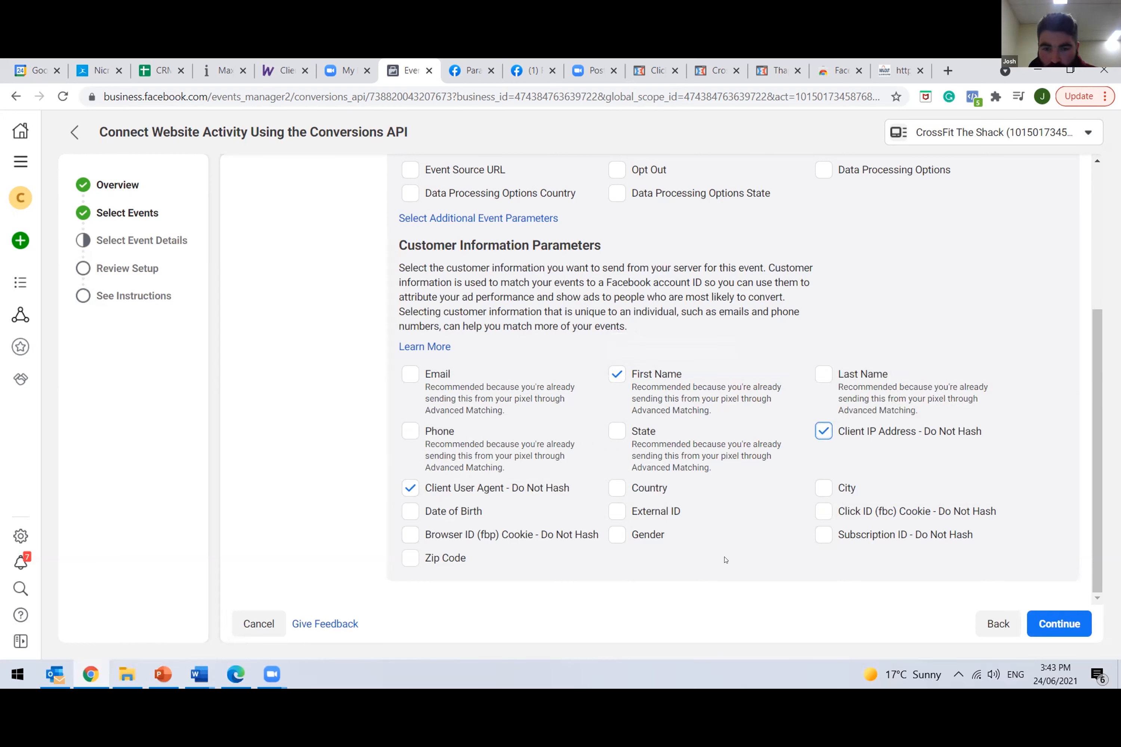
pyautogui.click(407, 536)
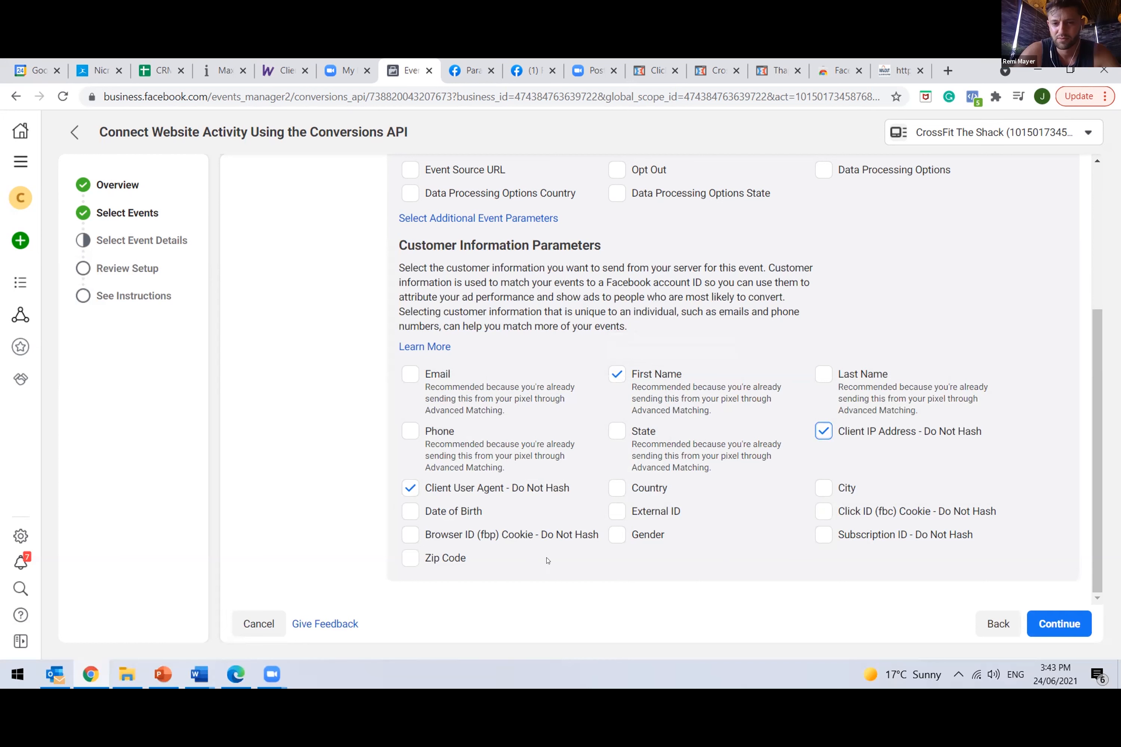
pyautogui.click(819, 375)
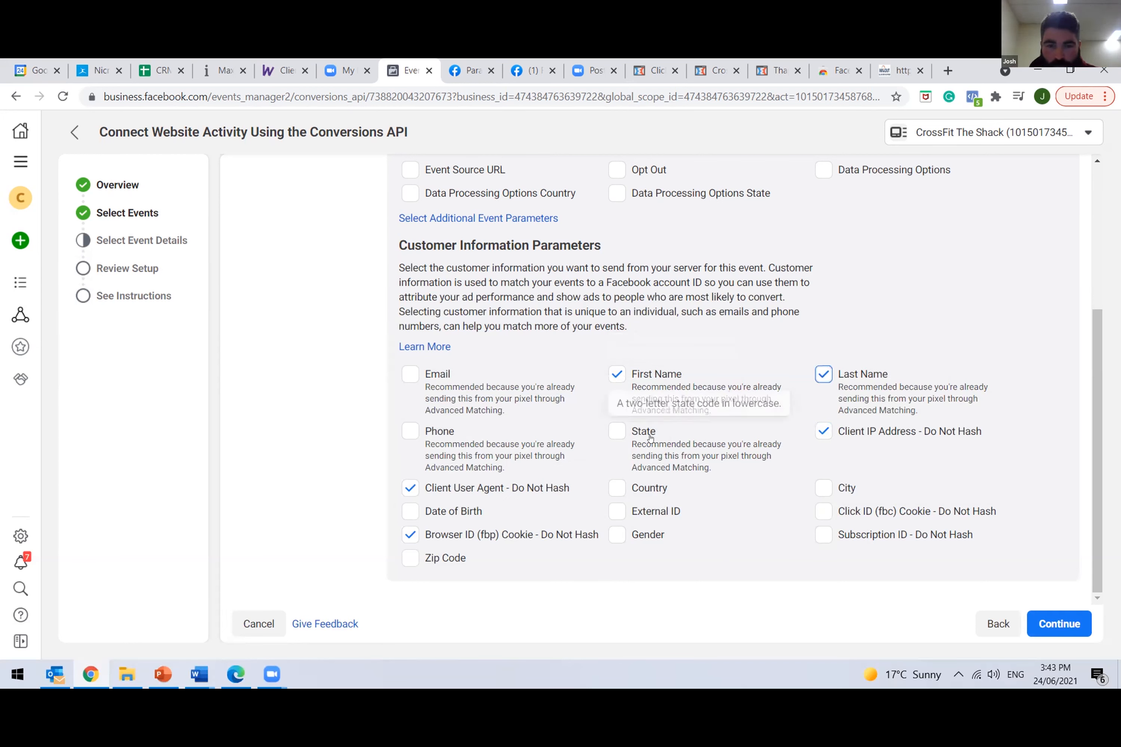
pyautogui.click(411, 375)
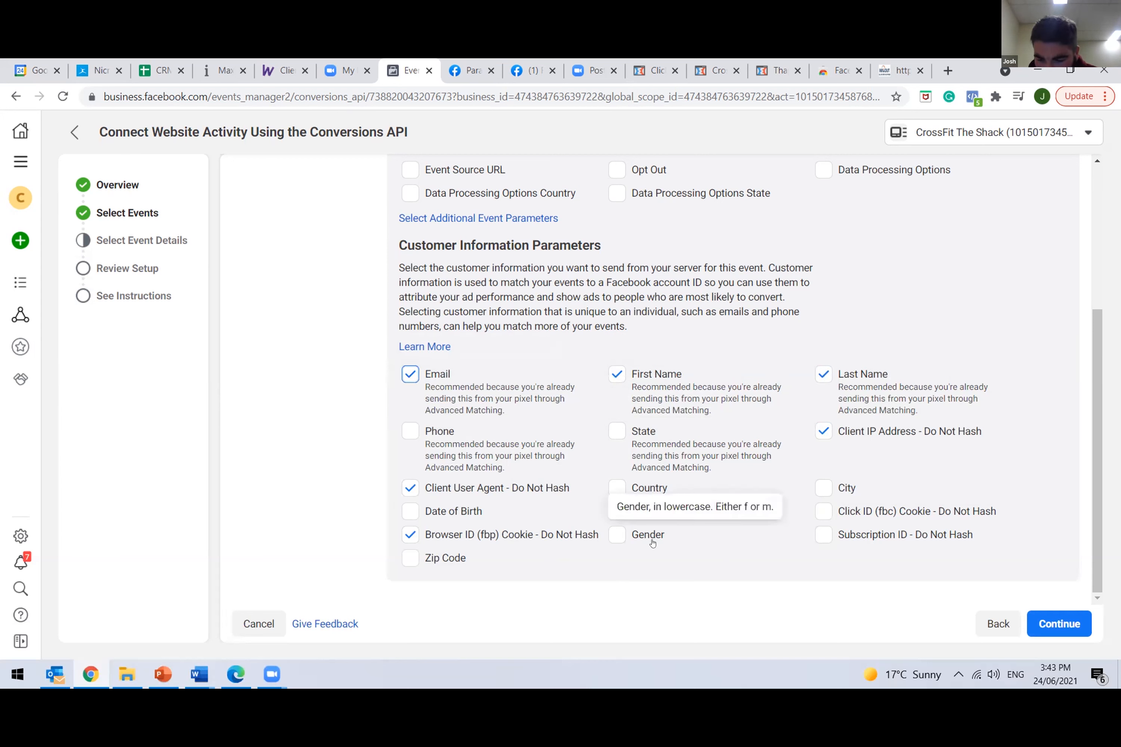
pyautogui.click(823, 511)
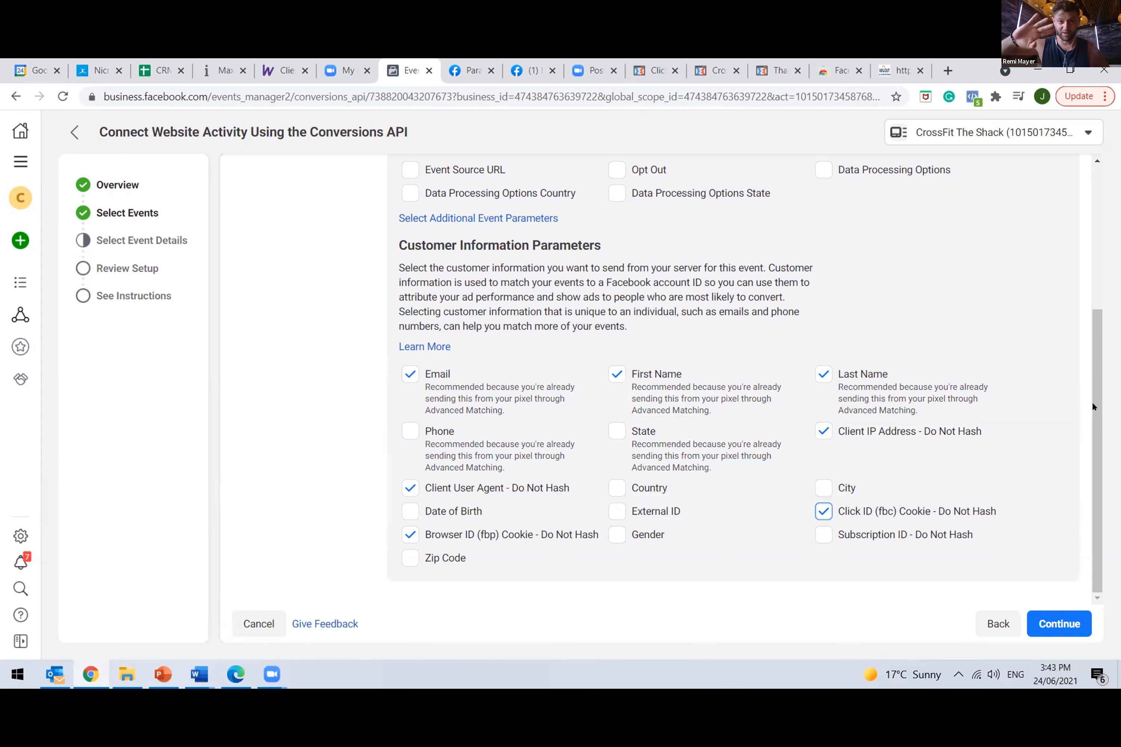
# - Continue to the setup review, check the parameters of the Lead, Schedule, View Content and PageView events, and confirm the setup
pyautogui.moveTo(1093, 404); pyautogui.dragTo(1104, 261)
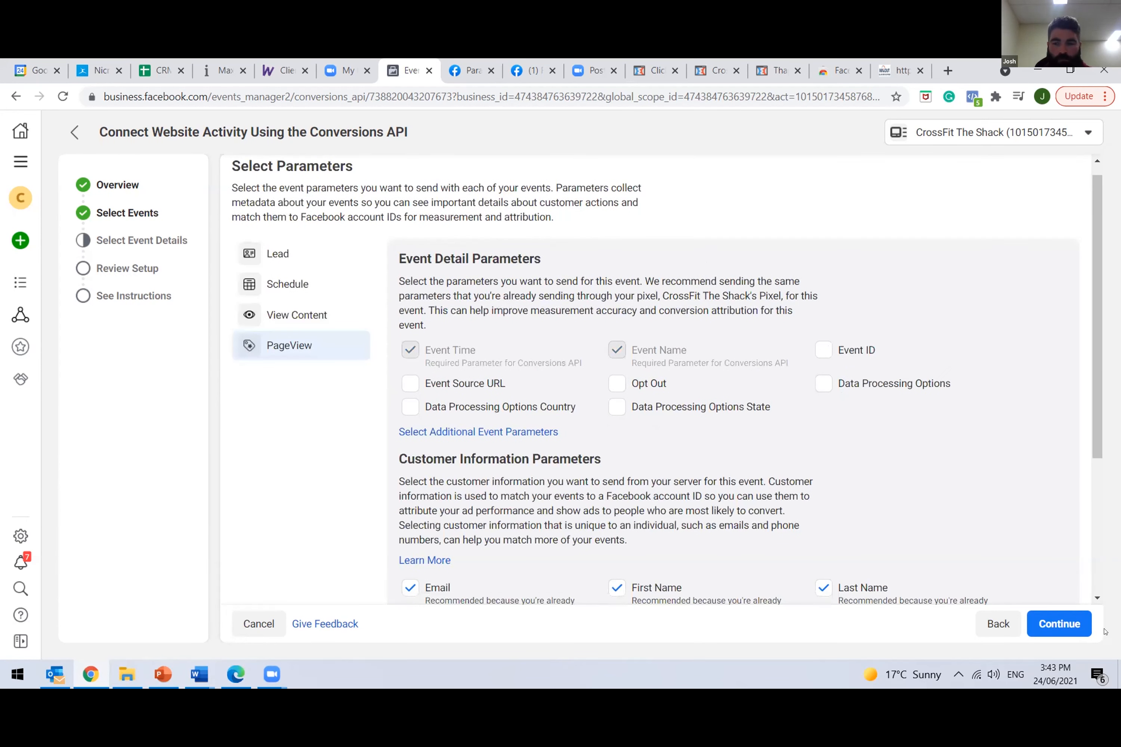
pyautogui.click(1058, 626)
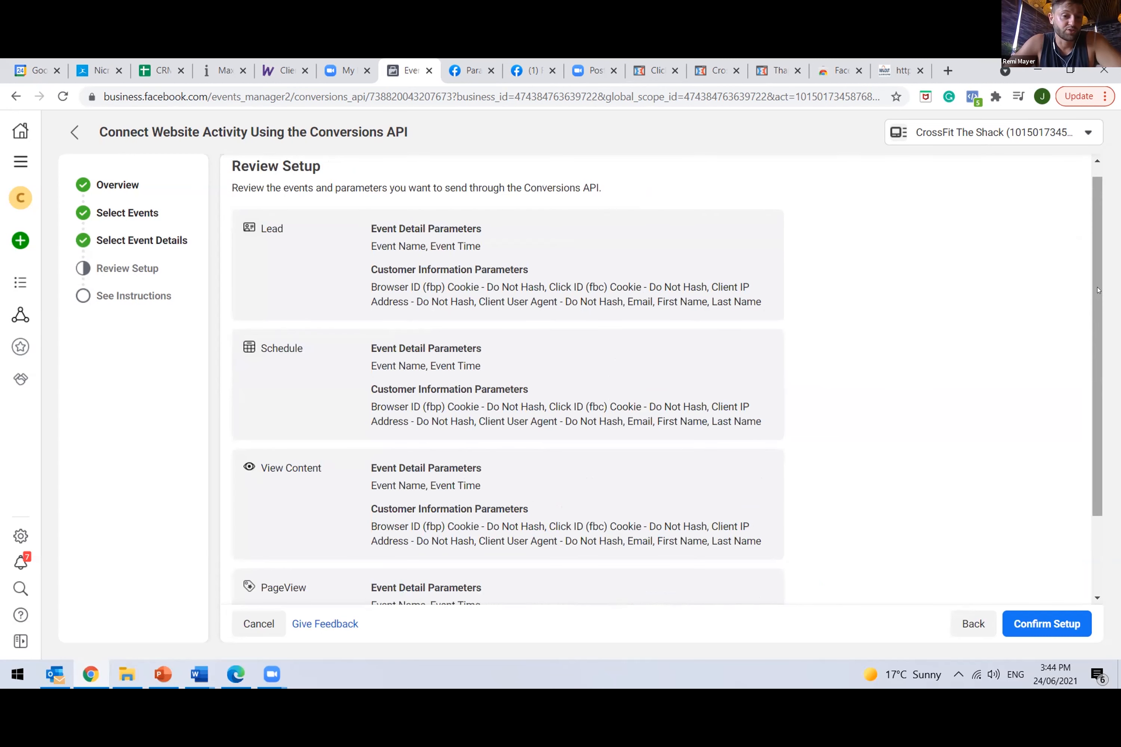
pyautogui.scroll(1, 1095, 332)
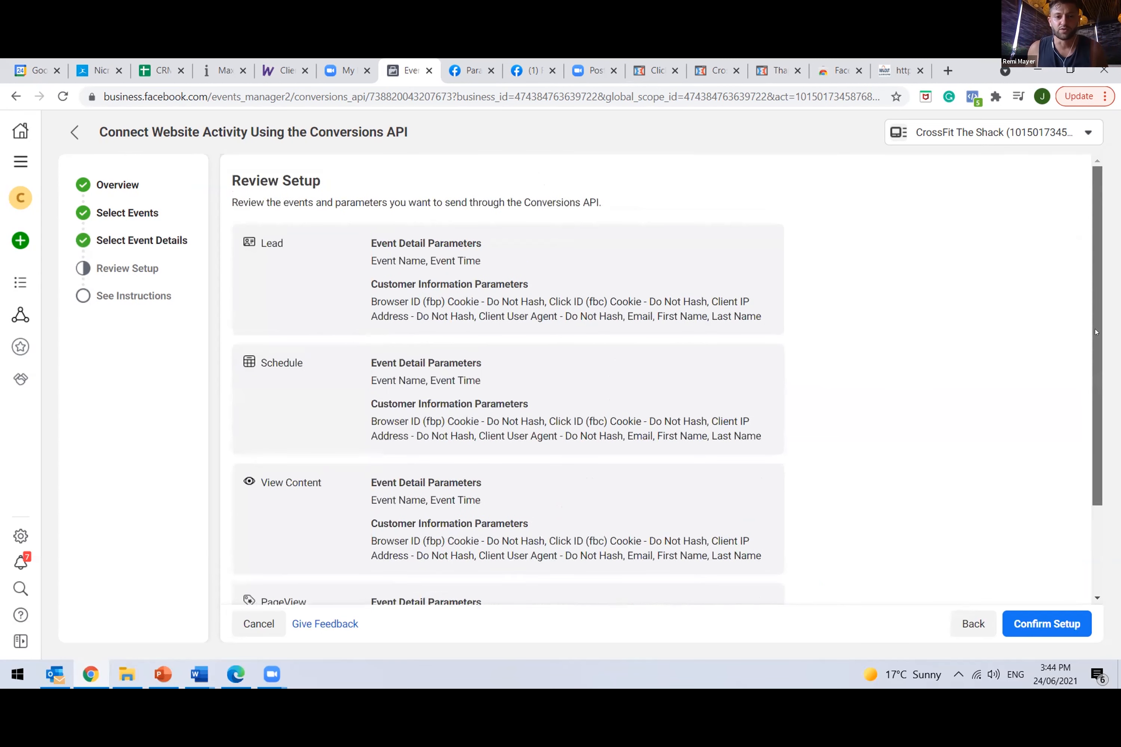
pyautogui.scroll(-1, 1096, 332)
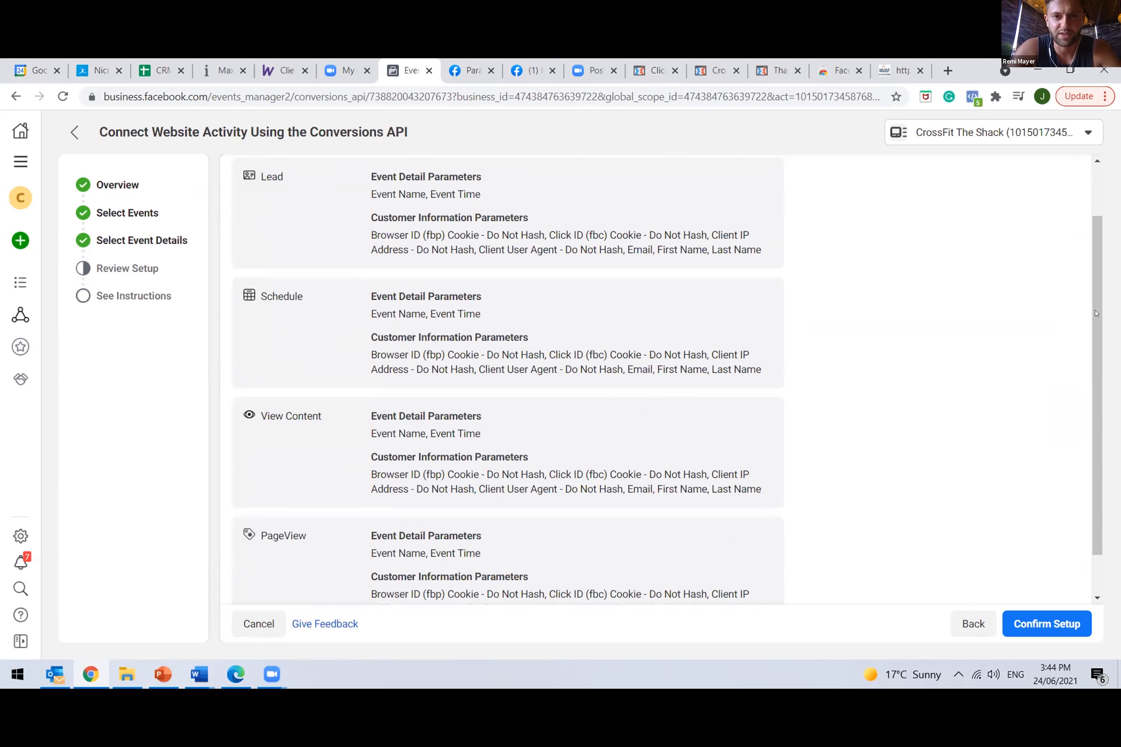
pyautogui.scroll(-1, 1095, 340)
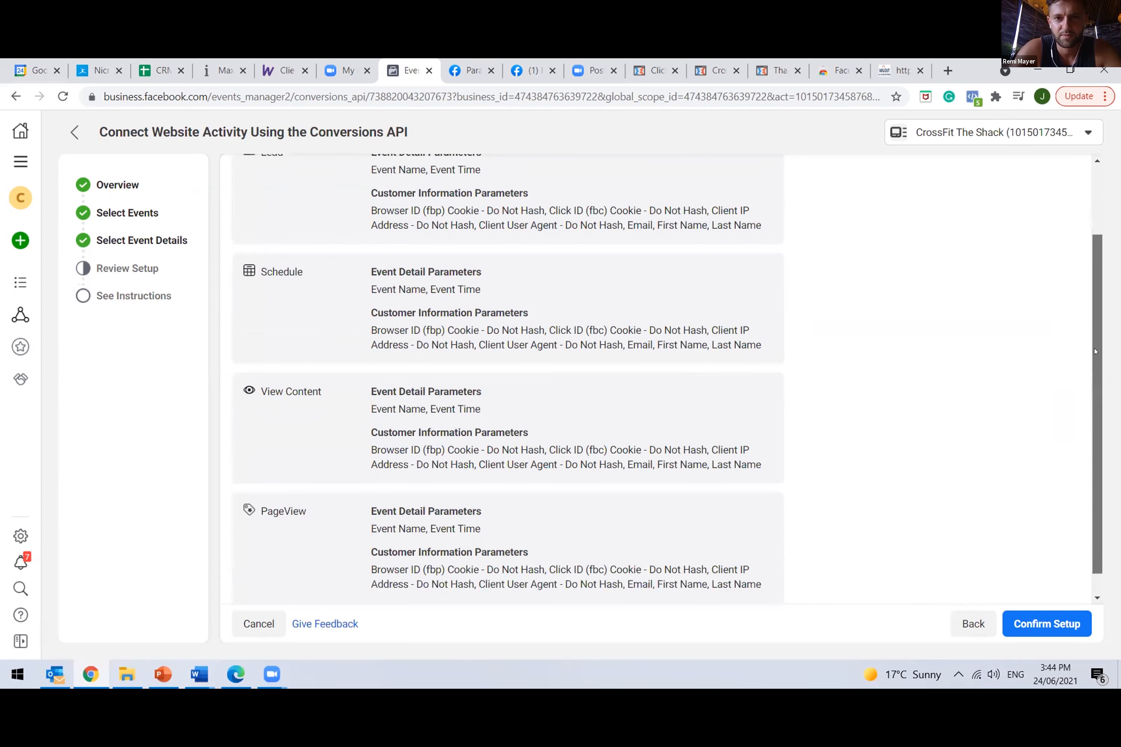
pyautogui.scroll(-1, 1093, 333)
pyautogui.scroll(2, 1088, 316)
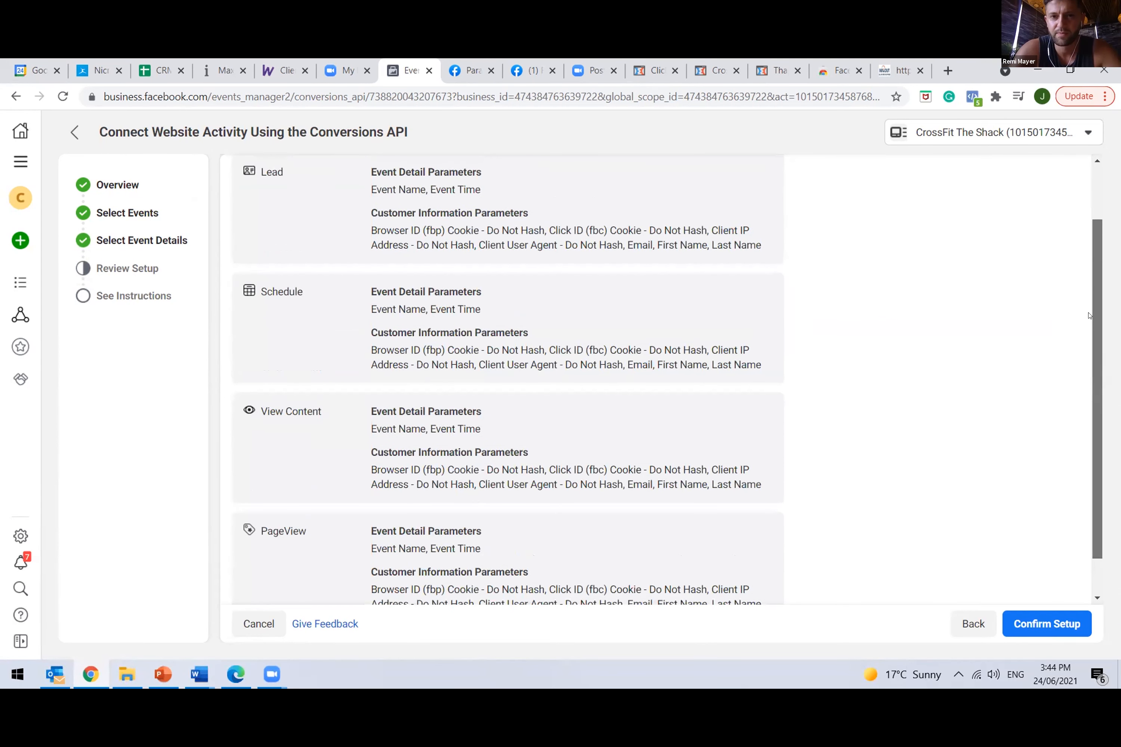
pyautogui.click(1025, 622)
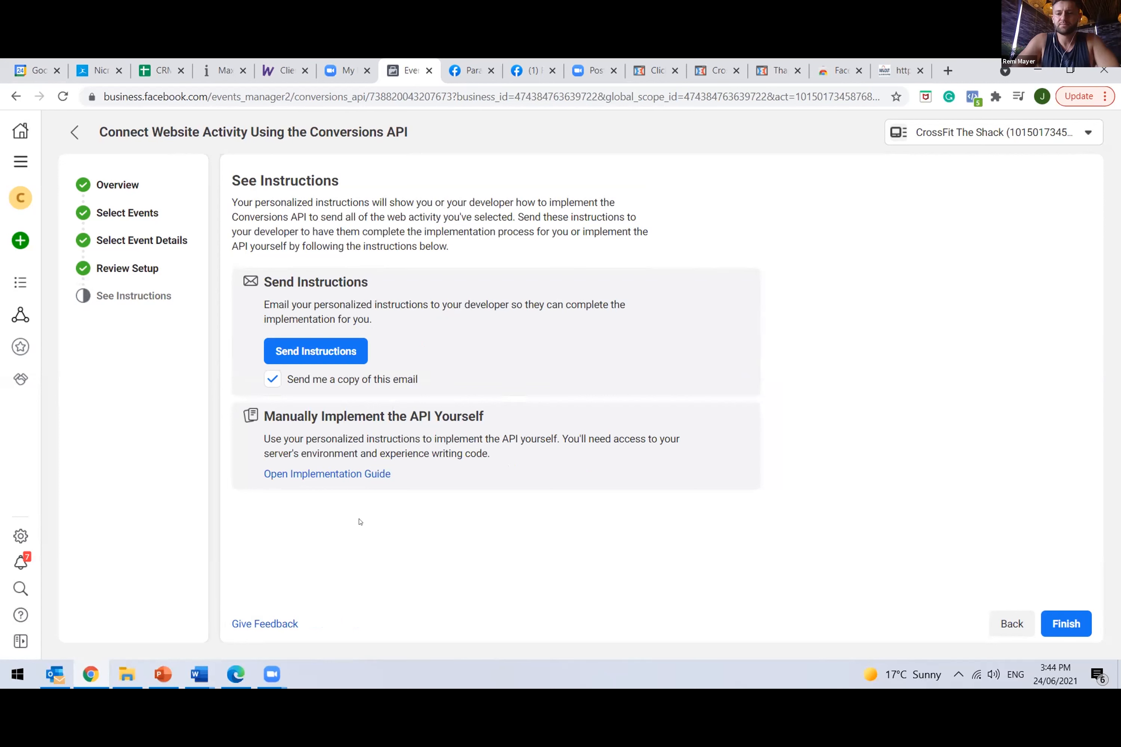
# - Open the Conversions API implementation guide, return to the instructions page and finish the setup
pyautogui.click(307, 475)
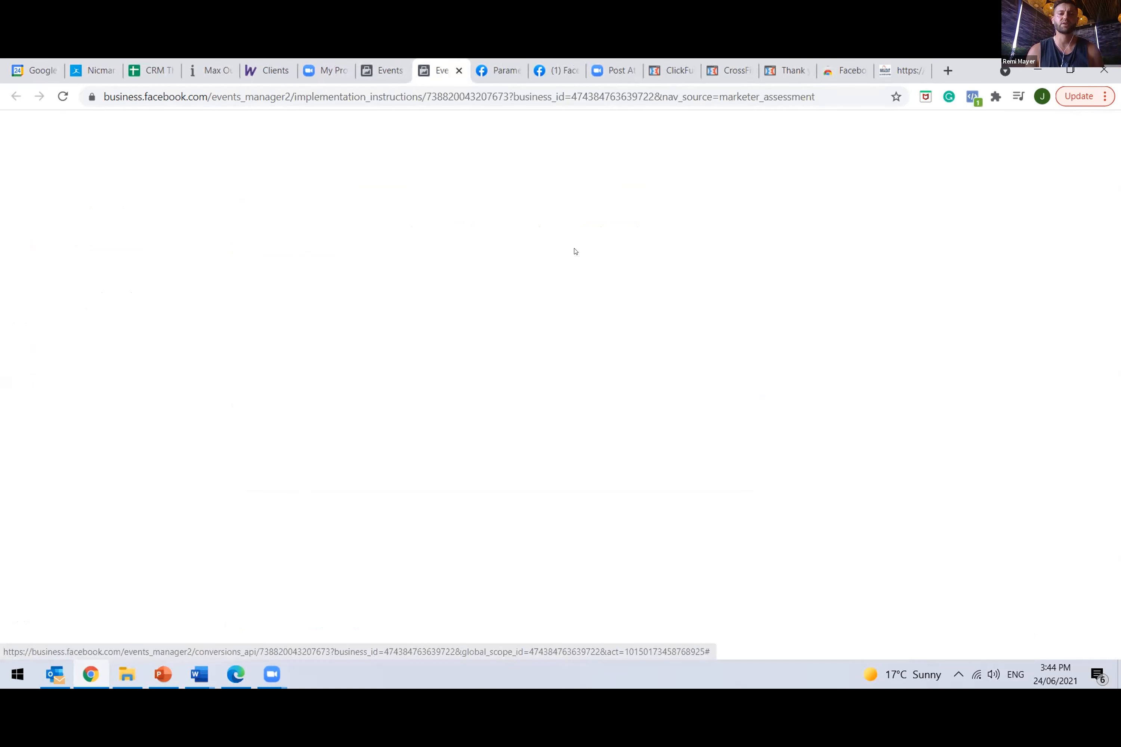
pyautogui.click(403, 78)
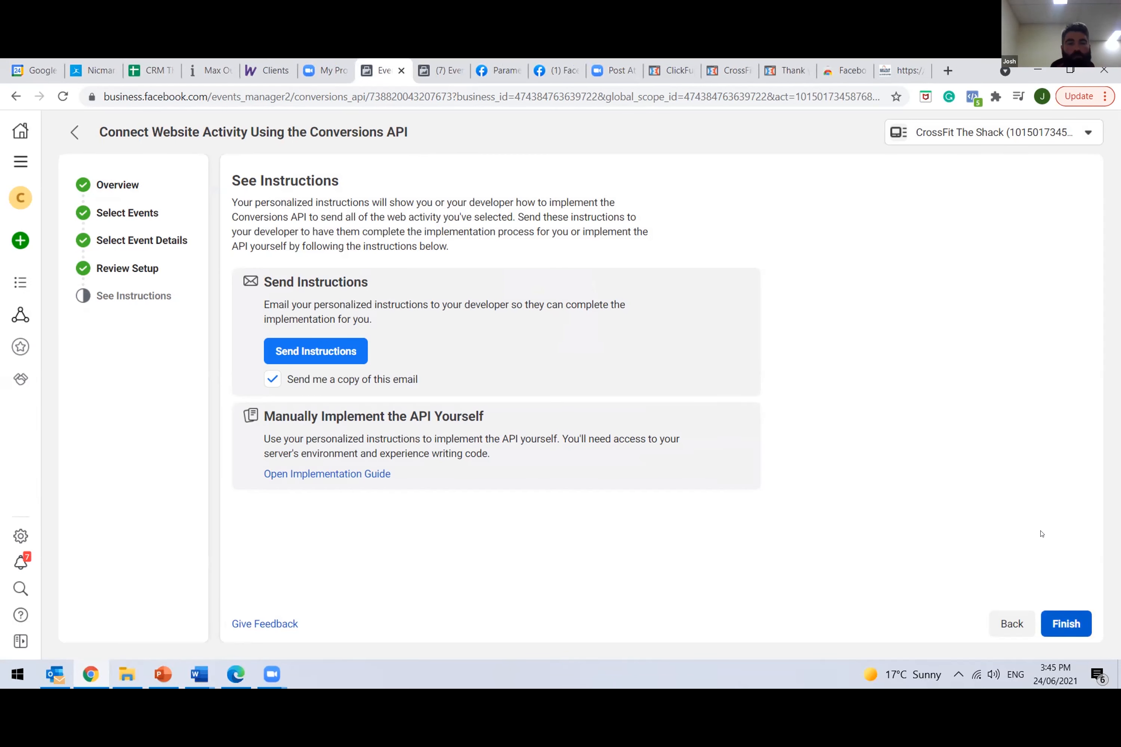
pyautogui.click(1062, 622)
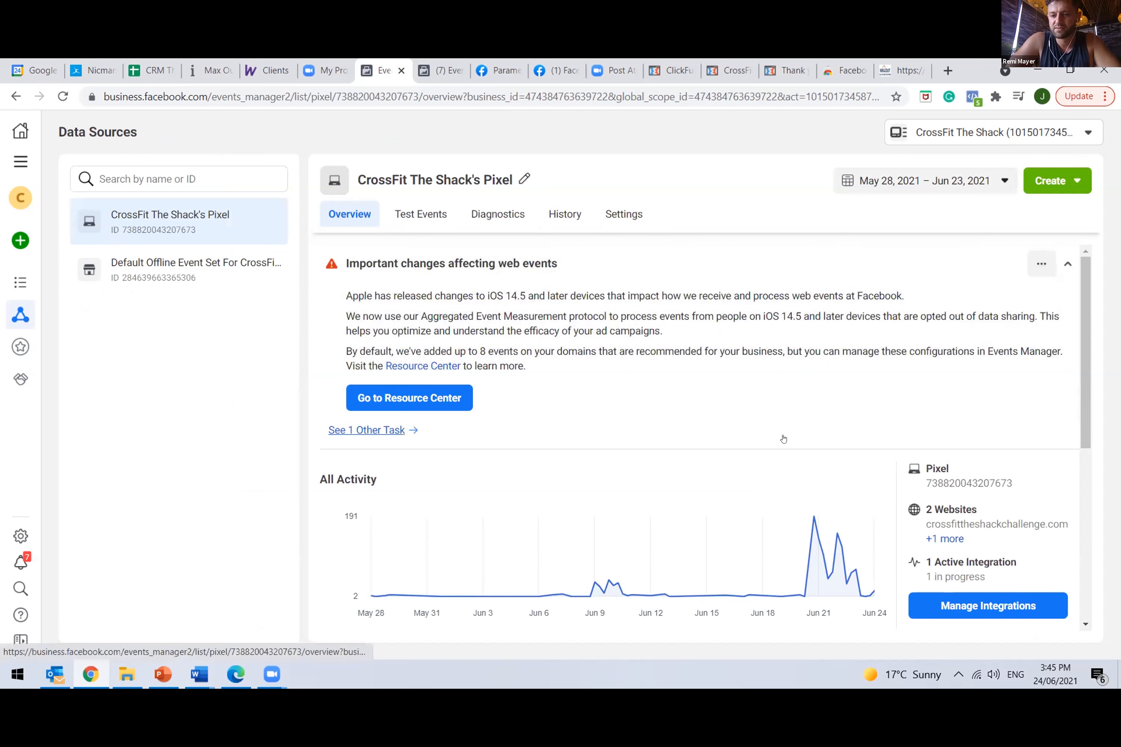
pyautogui.click(624, 215)
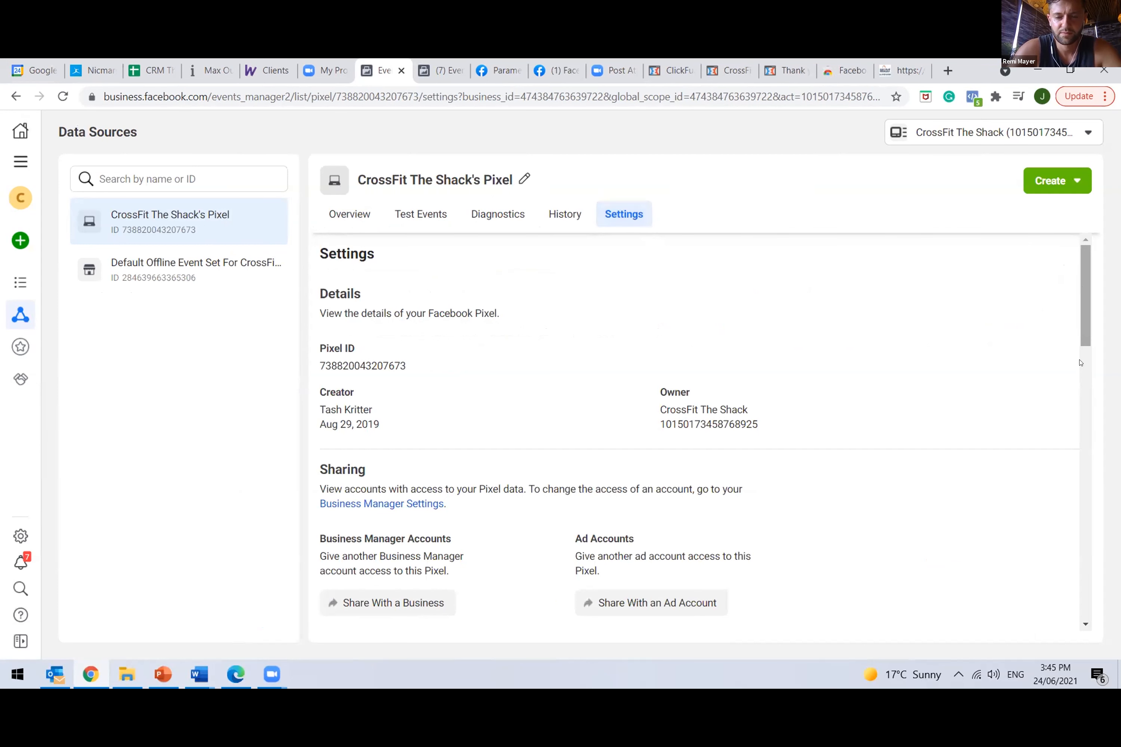
pyautogui.scroll(-5, 1080, 362)
pyautogui.scroll(-5, 1079, 426)
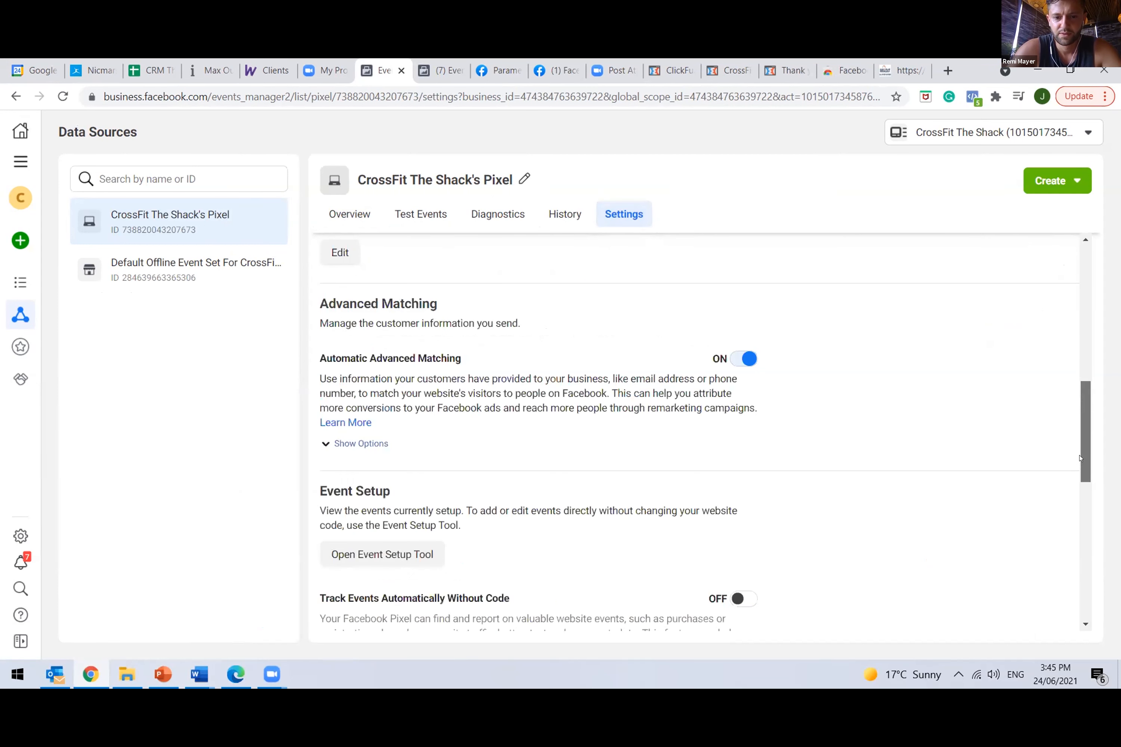
pyautogui.scroll(-4, 1080, 458)
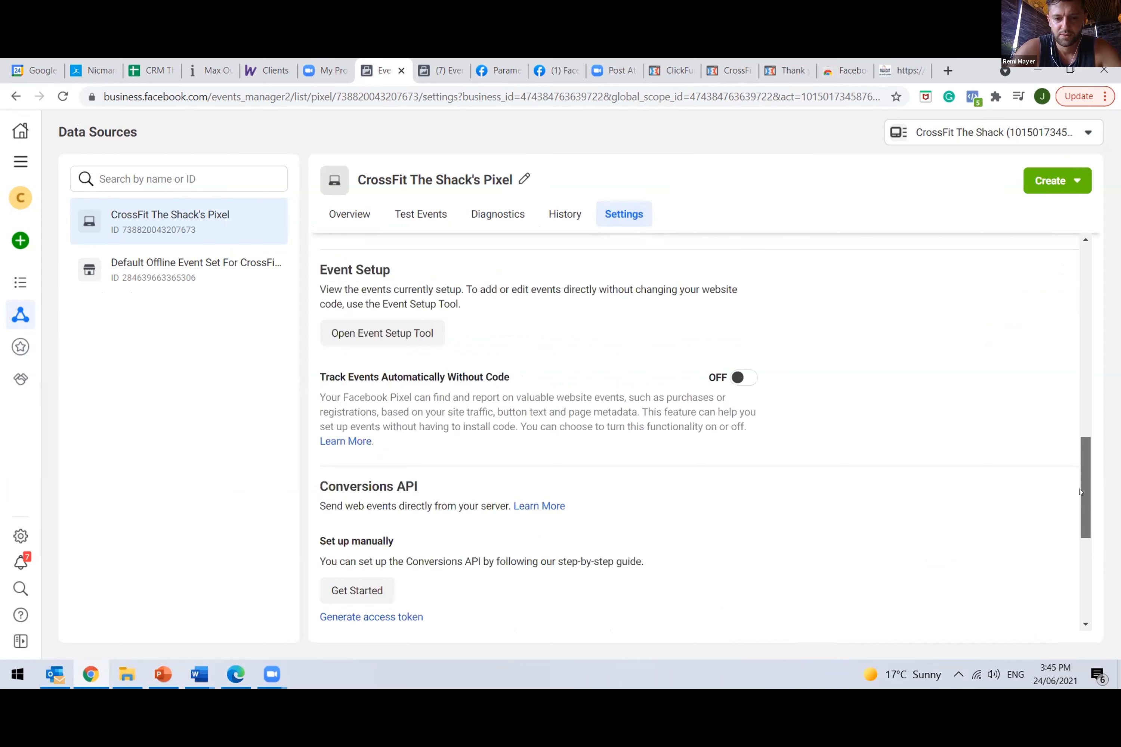
pyautogui.scroll(-2, 1080, 492)
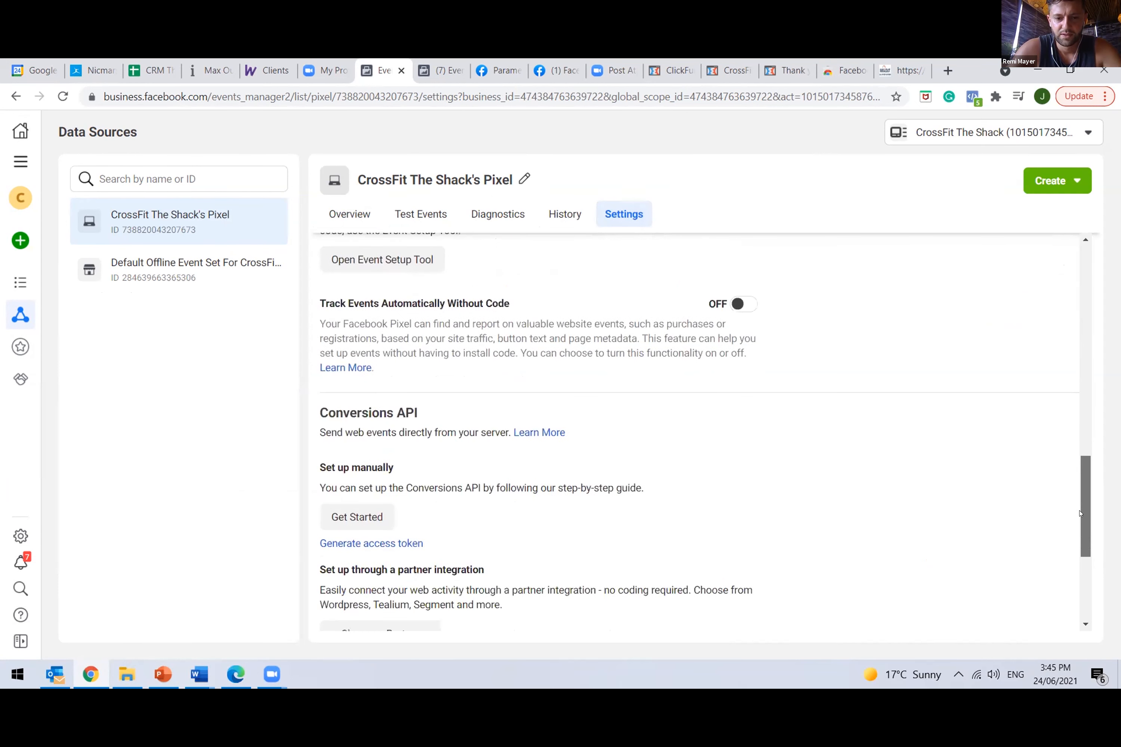
pyautogui.scroll(-1, 1080, 513)
pyautogui.scroll(-1, 1080, 526)
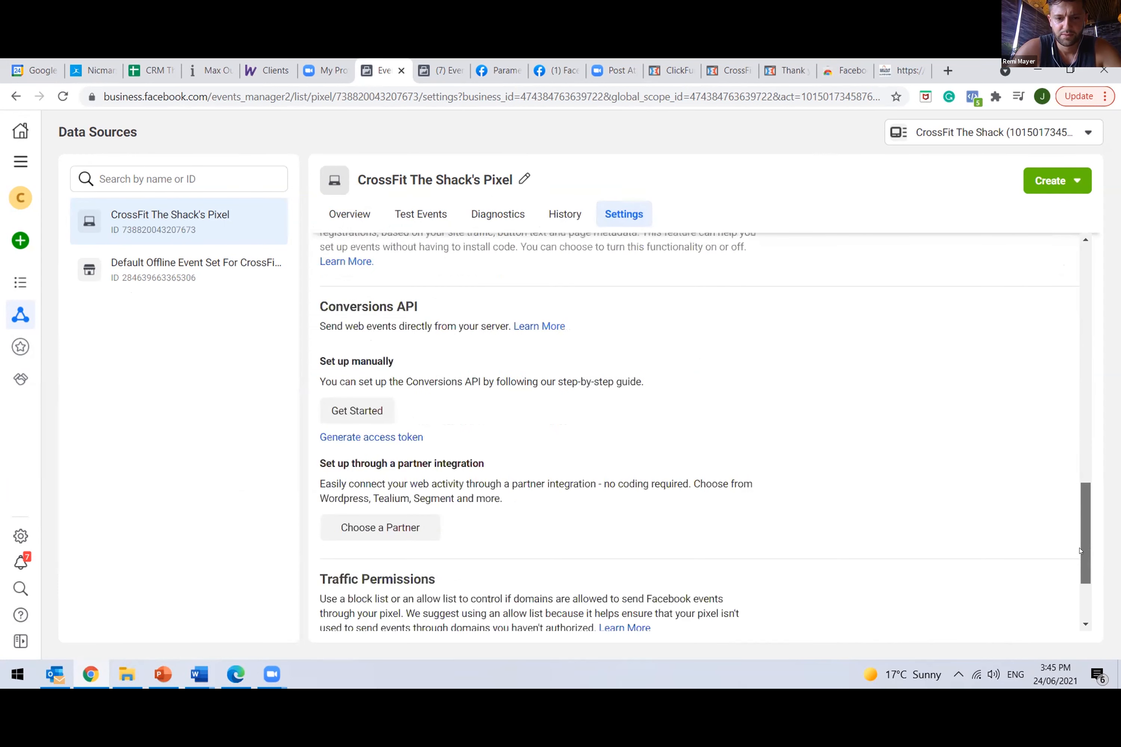
pyautogui.scroll(-2, 1079, 560)
pyautogui.scroll(-1, 1078, 571)
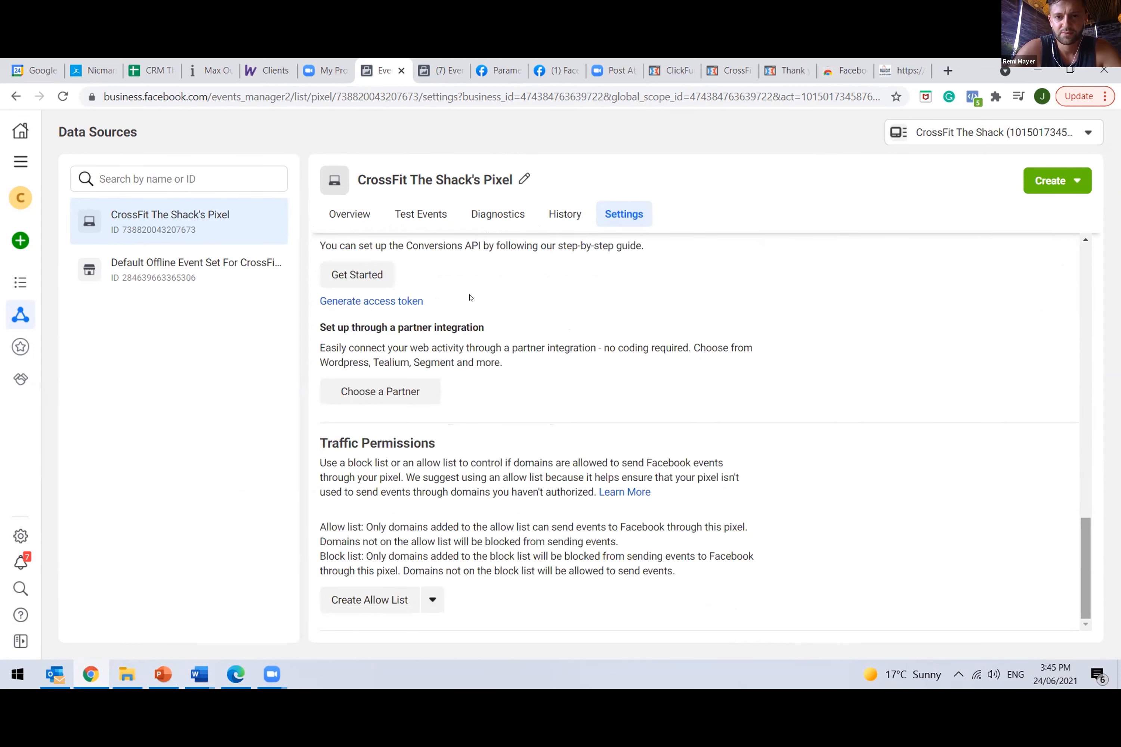
pyautogui.moveTo(489, 297); pyautogui.dragTo(417, 310)
pyautogui.click(389, 304)
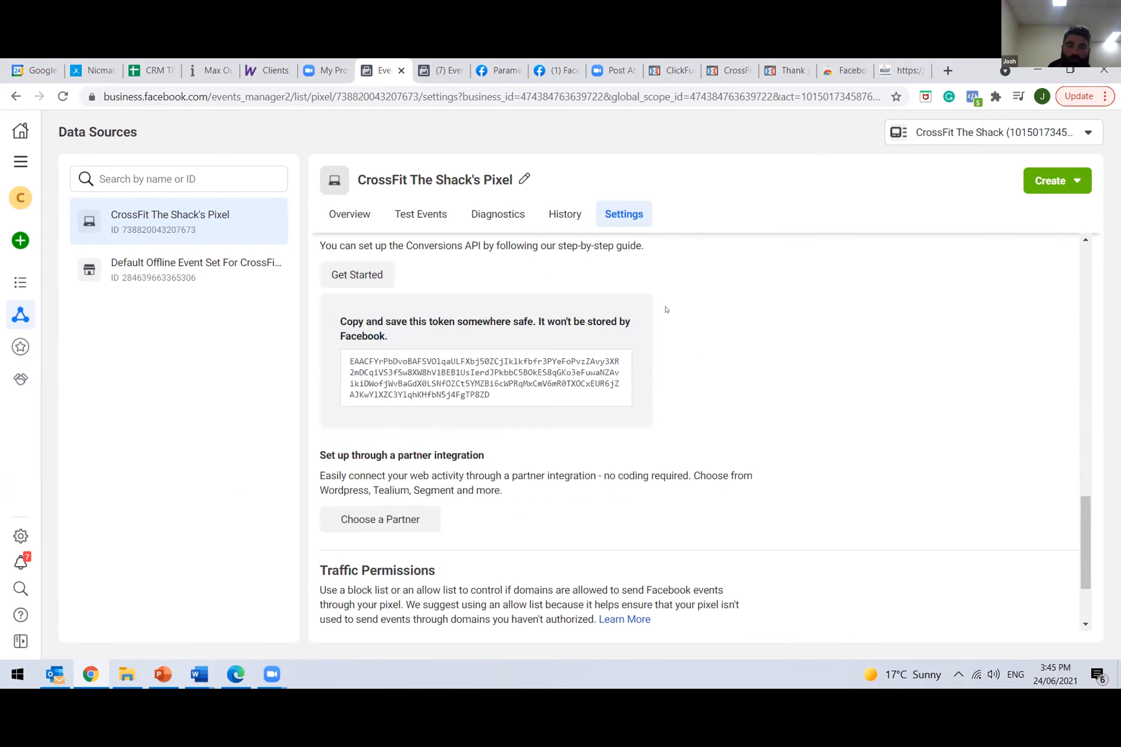
pyautogui.click(507, 392)
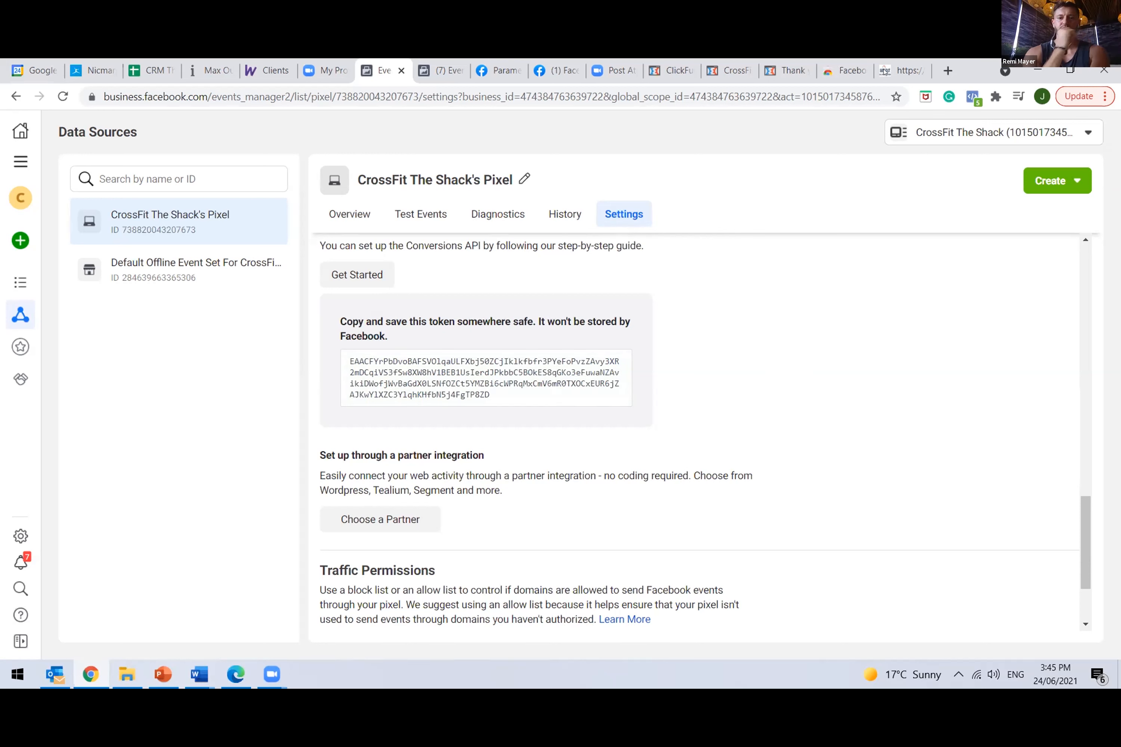
# - Switch to the MAXOUT workflow and paste the access token into the Facebook Conversion Api action's Access Token field
pyautogui.click(902, 71)
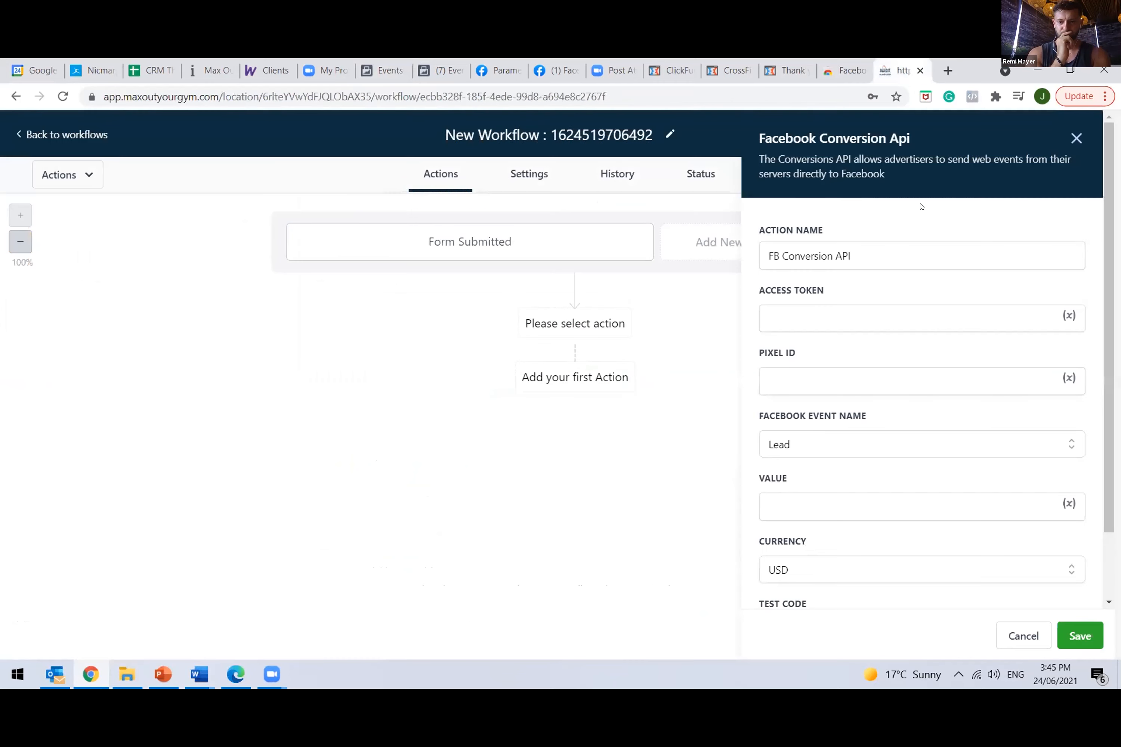
pyautogui.click(834, 316)
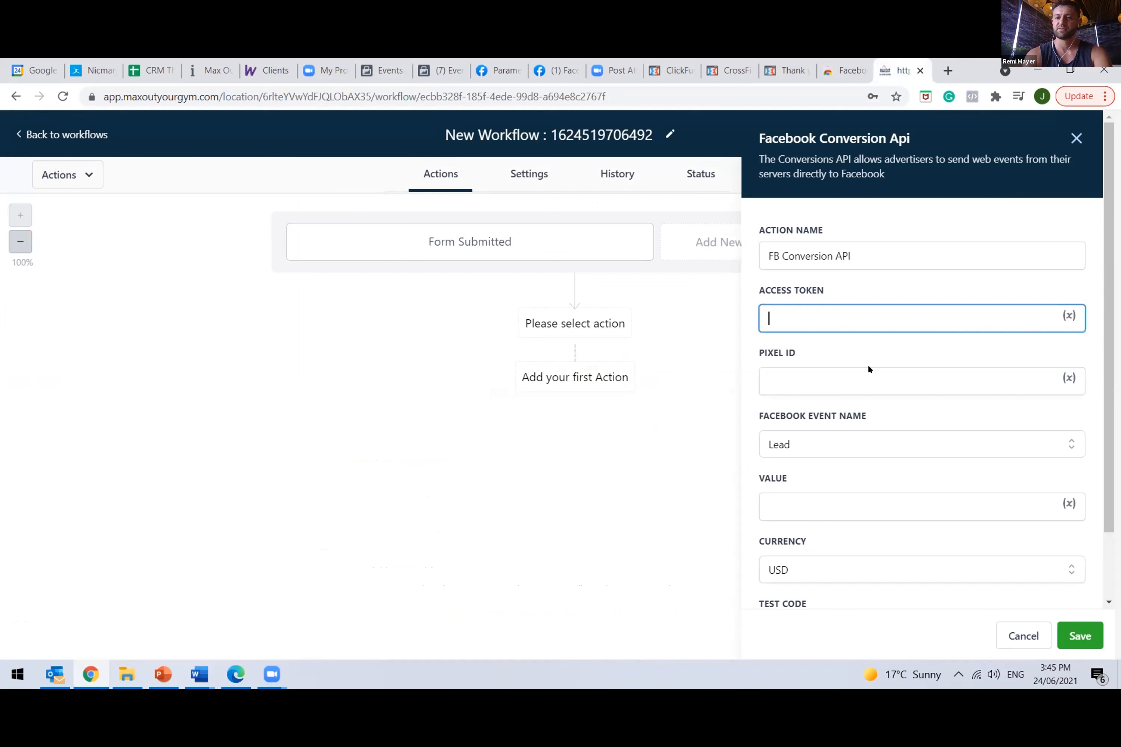
pyautogui.rightClick(838, 318)
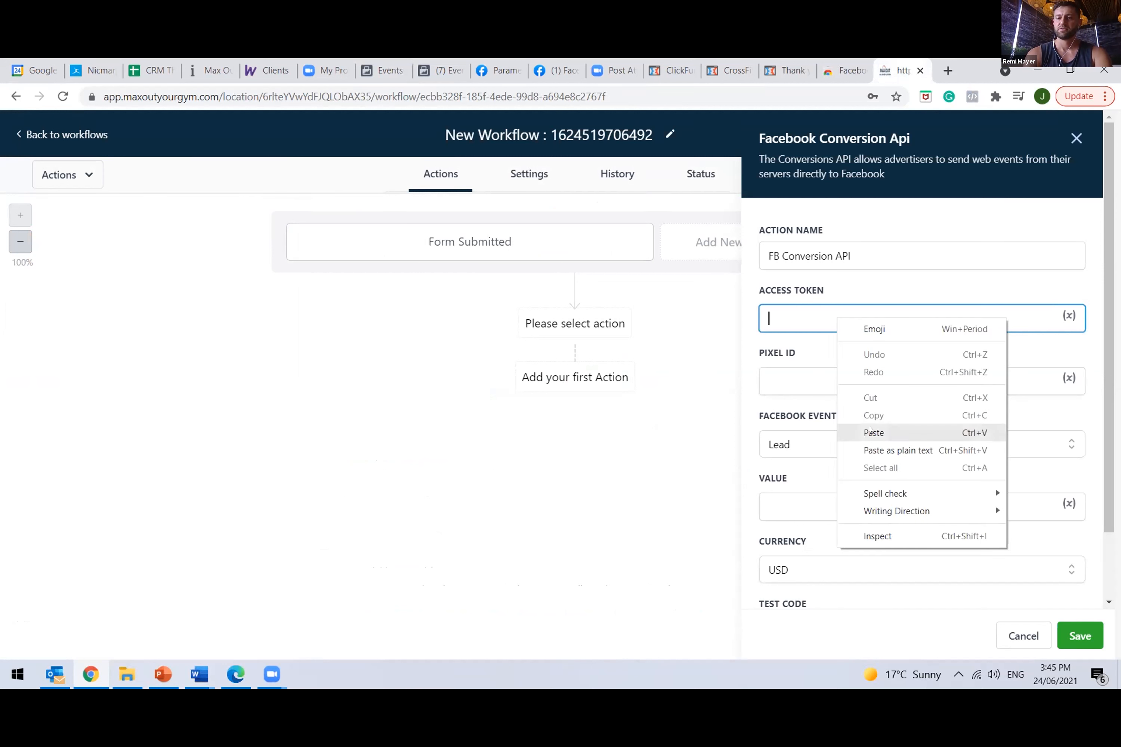
pyautogui.click(873, 433)
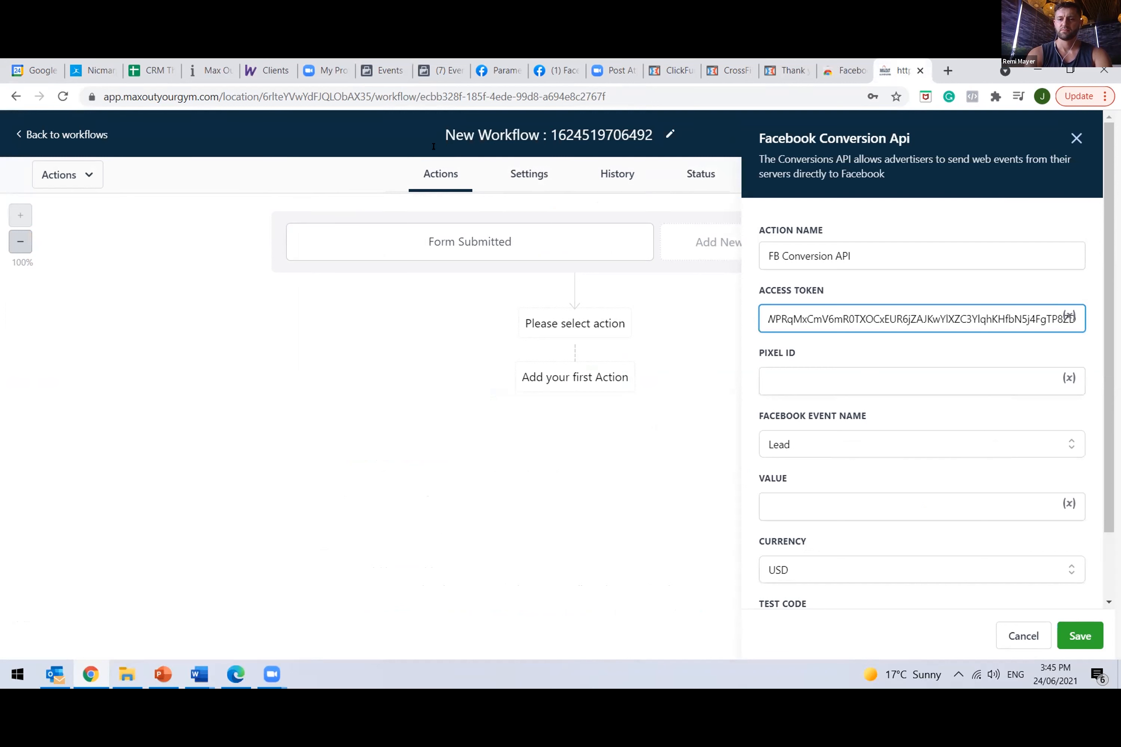
pyautogui.click(384, 71)
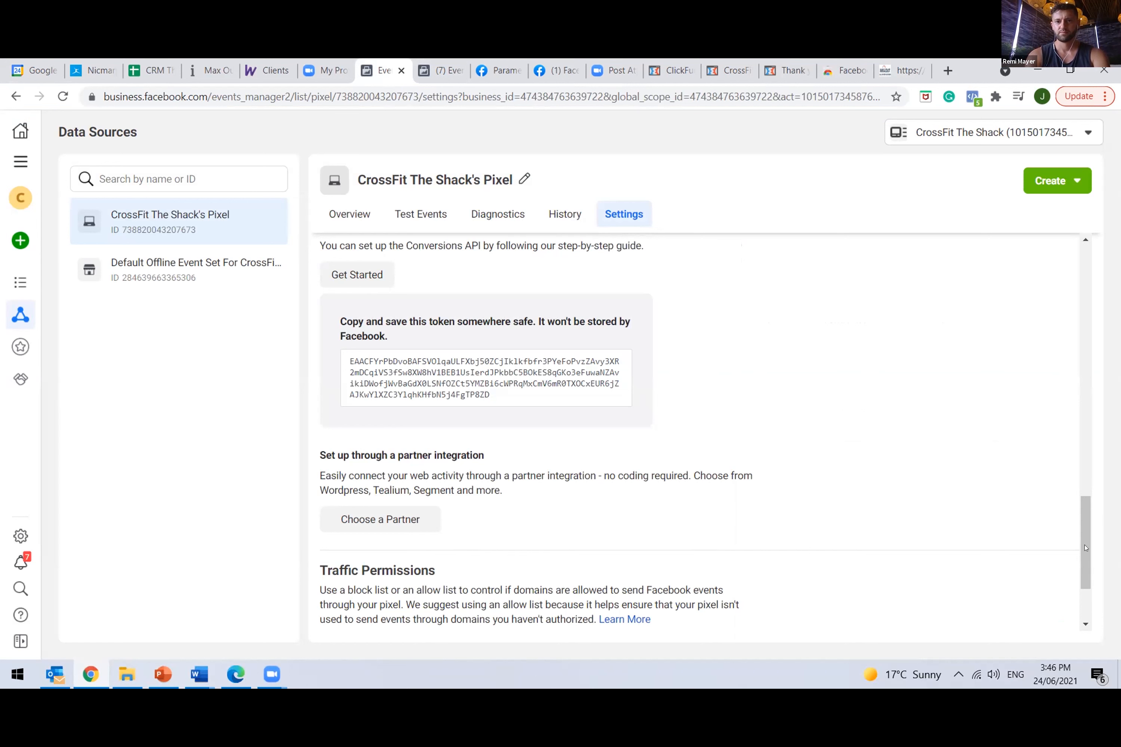
pyautogui.click(352, 221)
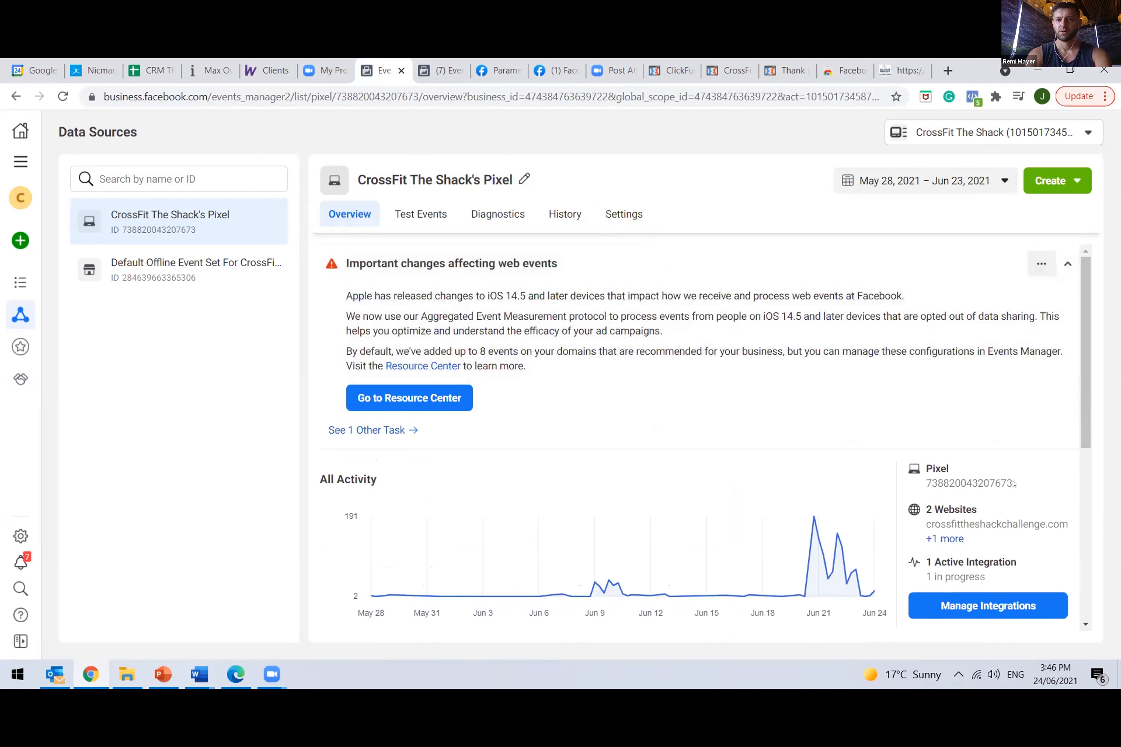
pyautogui.doubleClick(924, 483)
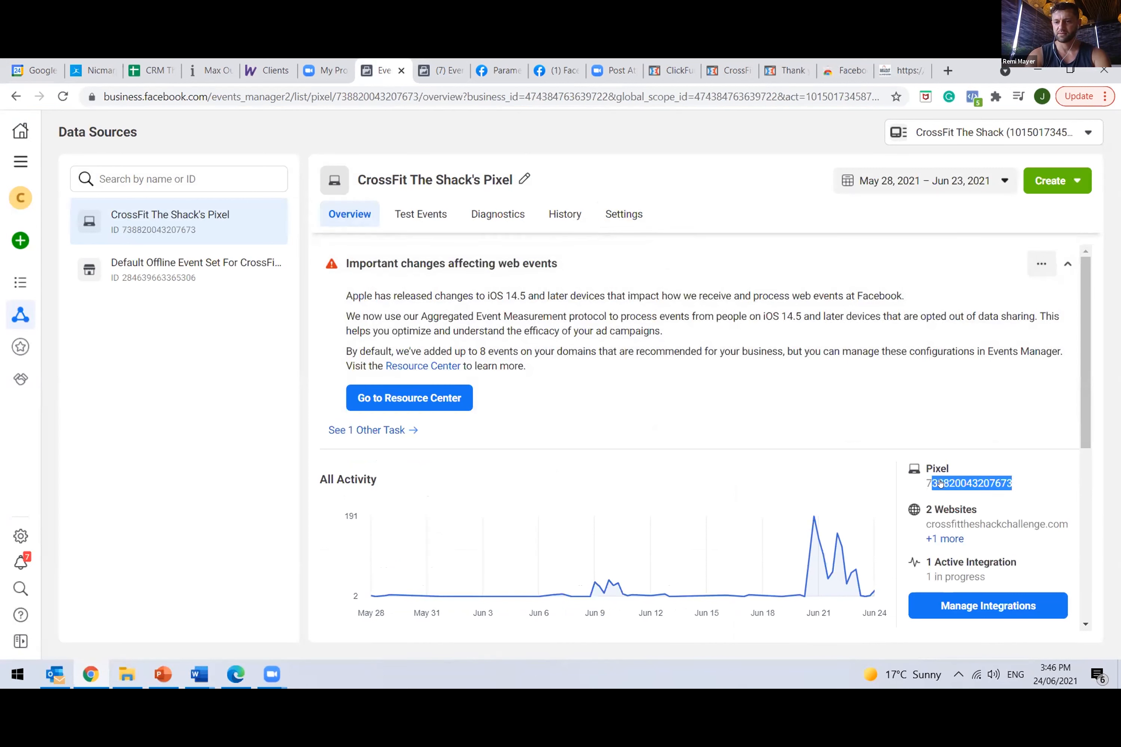
pyautogui.rightClick(936, 485)
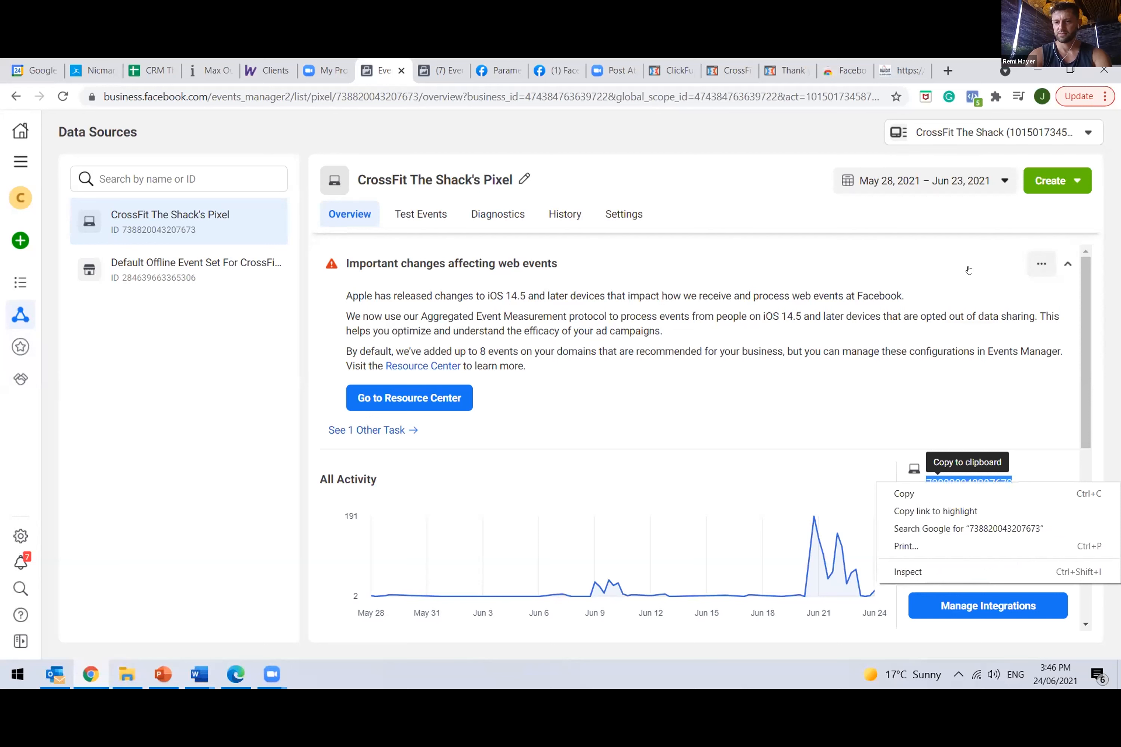
pyautogui.click(924, 490)
# - Return to the MAXOUT workflow and paste the copied ID into the Facebook Conversion Api action's Pixel ID field
pyautogui.click(902, 69)
pyautogui.press('Tab')
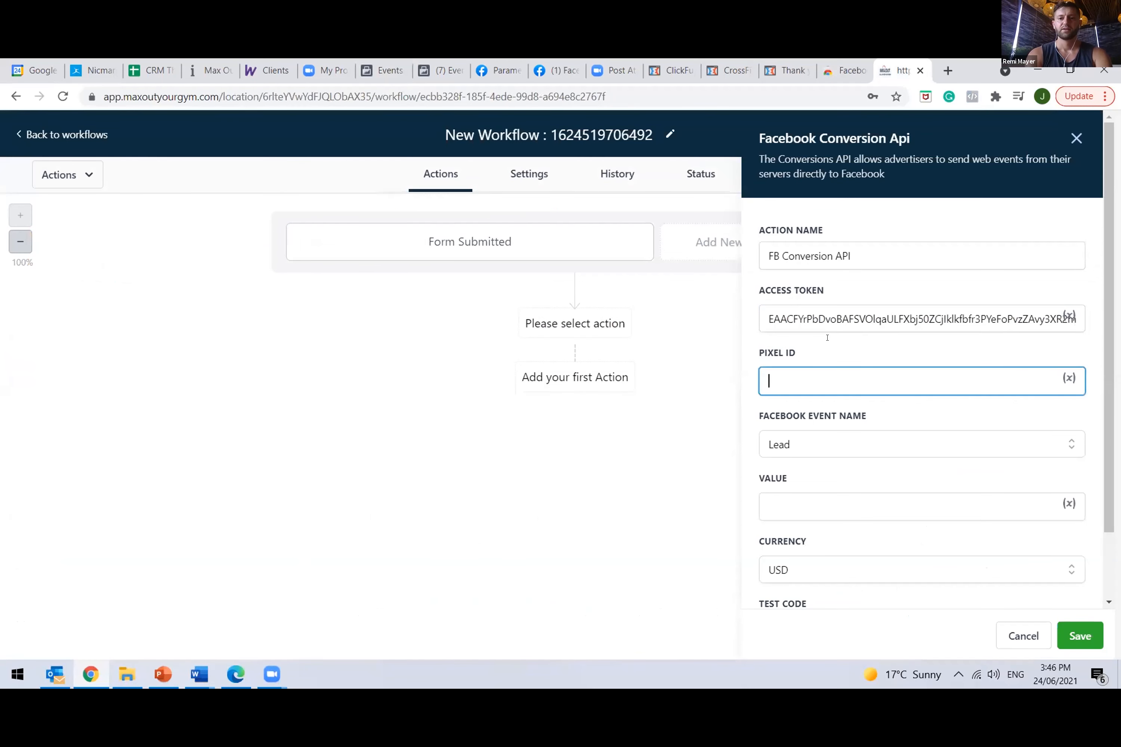
pyautogui.rightClick(819, 382)
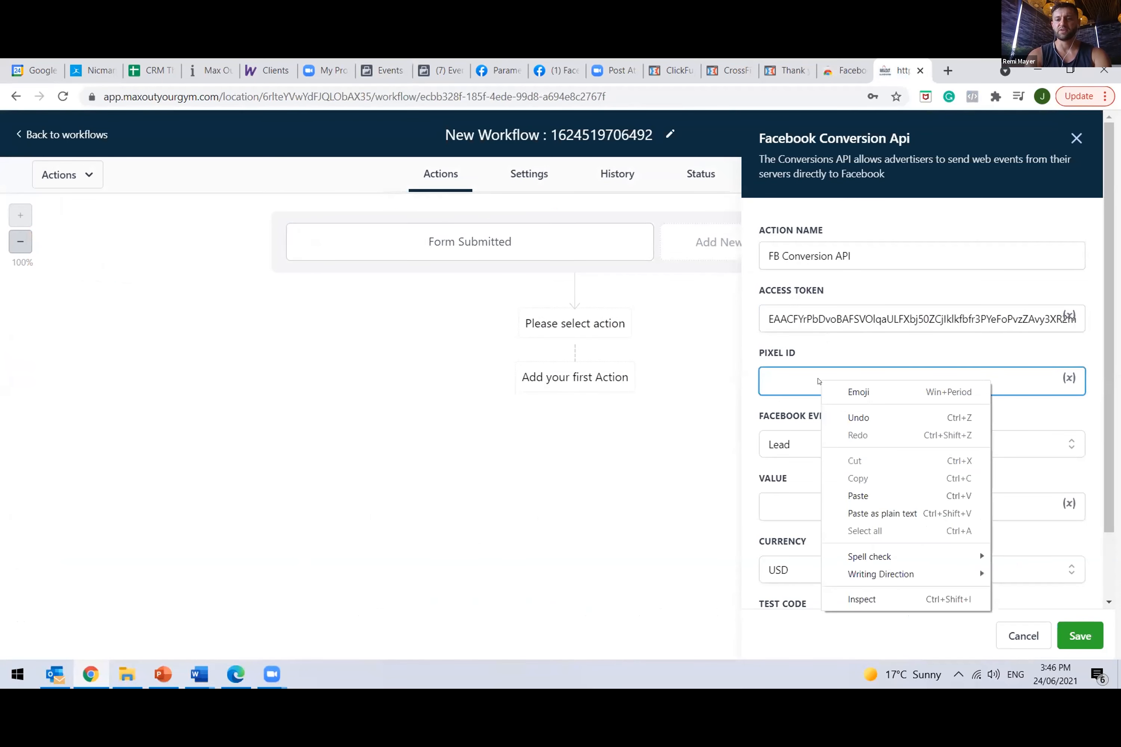
pyautogui.click(861, 497)
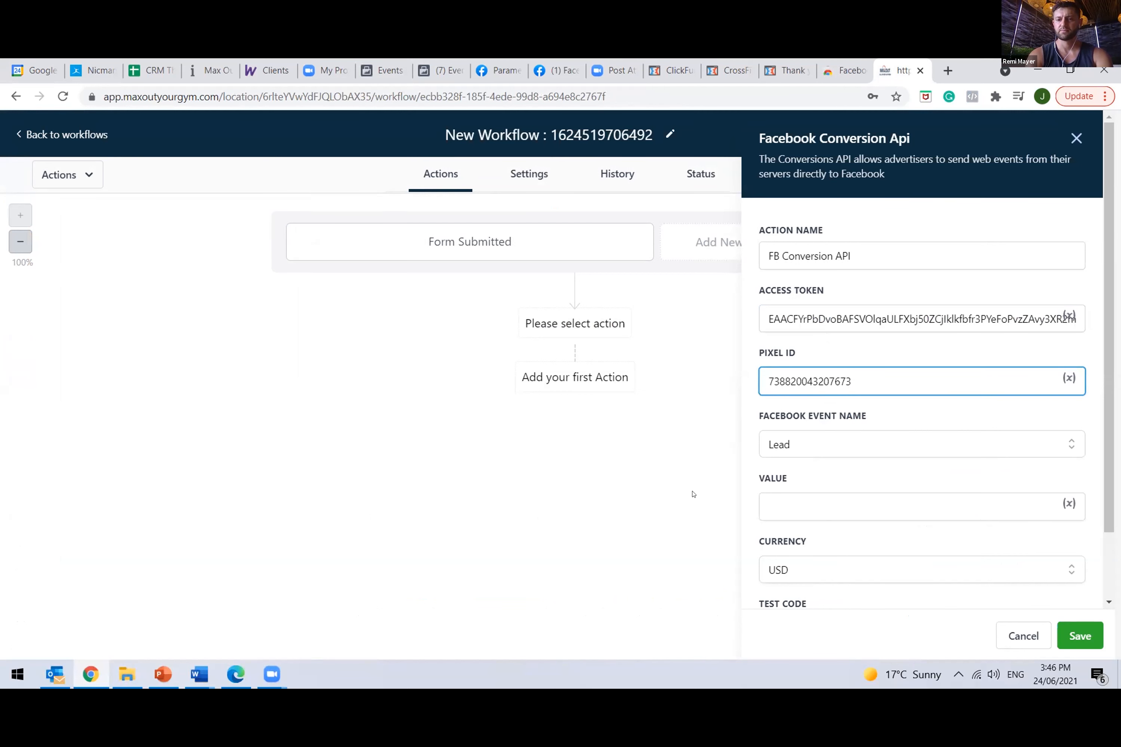
pyautogui.click(693, 494)
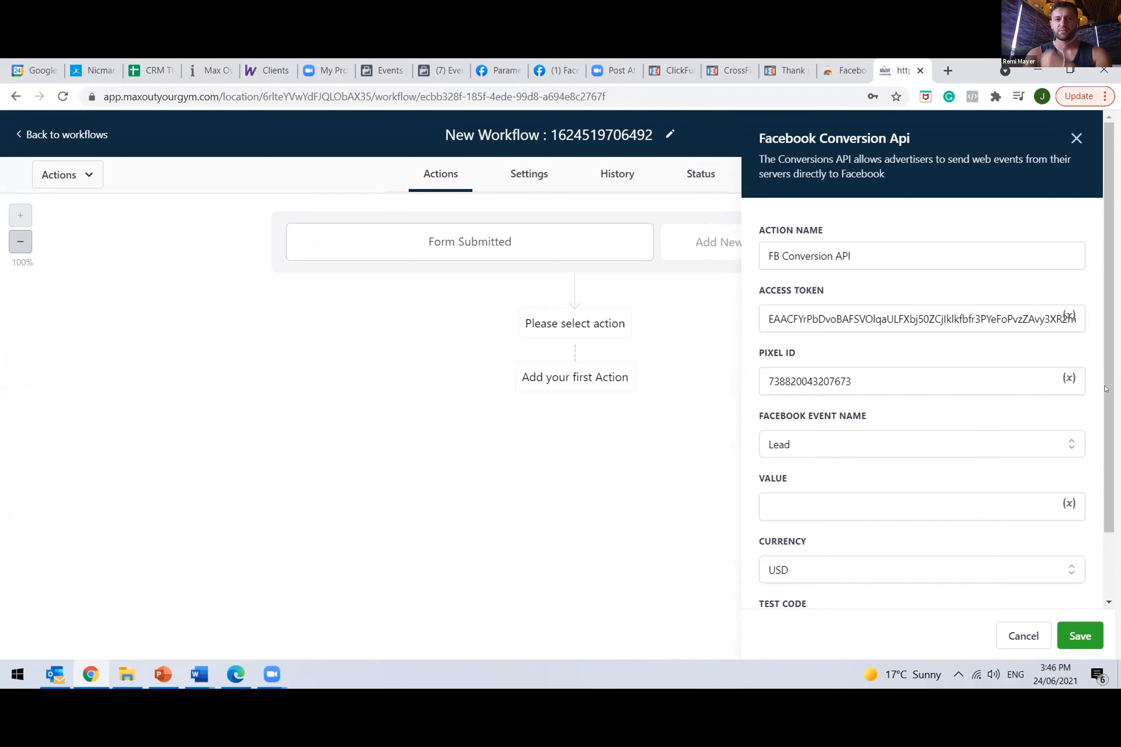
# - Switch to Events Manager and copy the server test event code from the pixel's Test Events page
pyautogui.scroll(-2, 1108, 327)
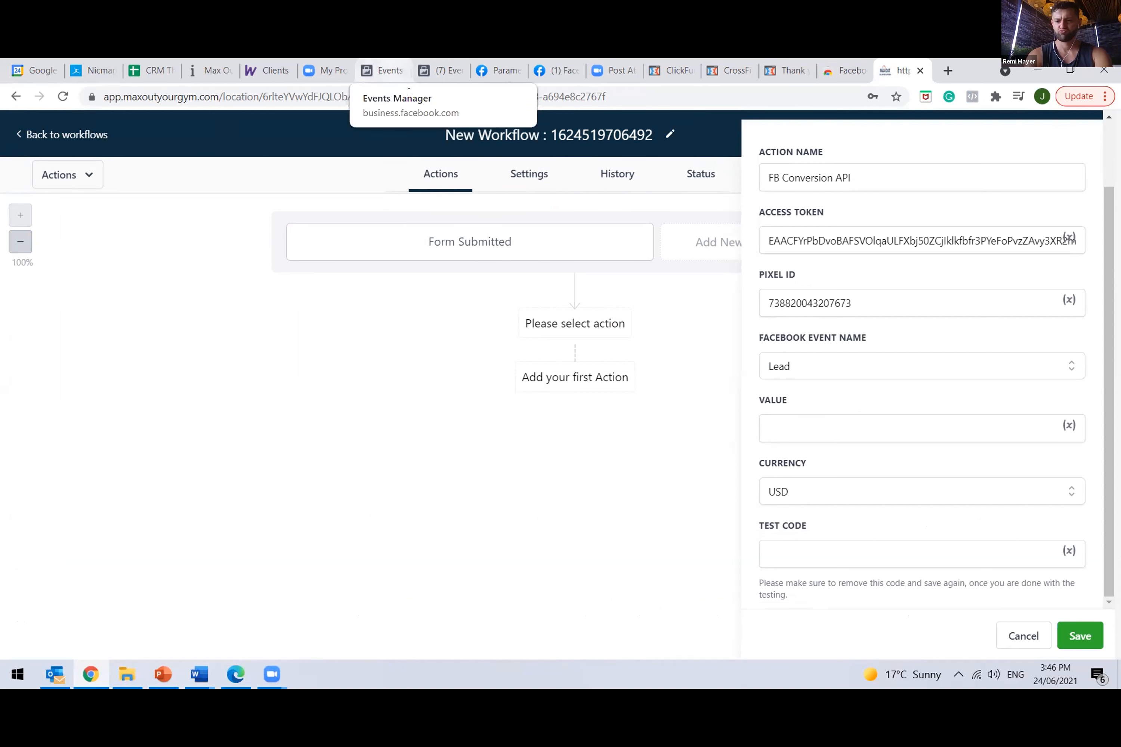
pyautogui.click(405, 73)
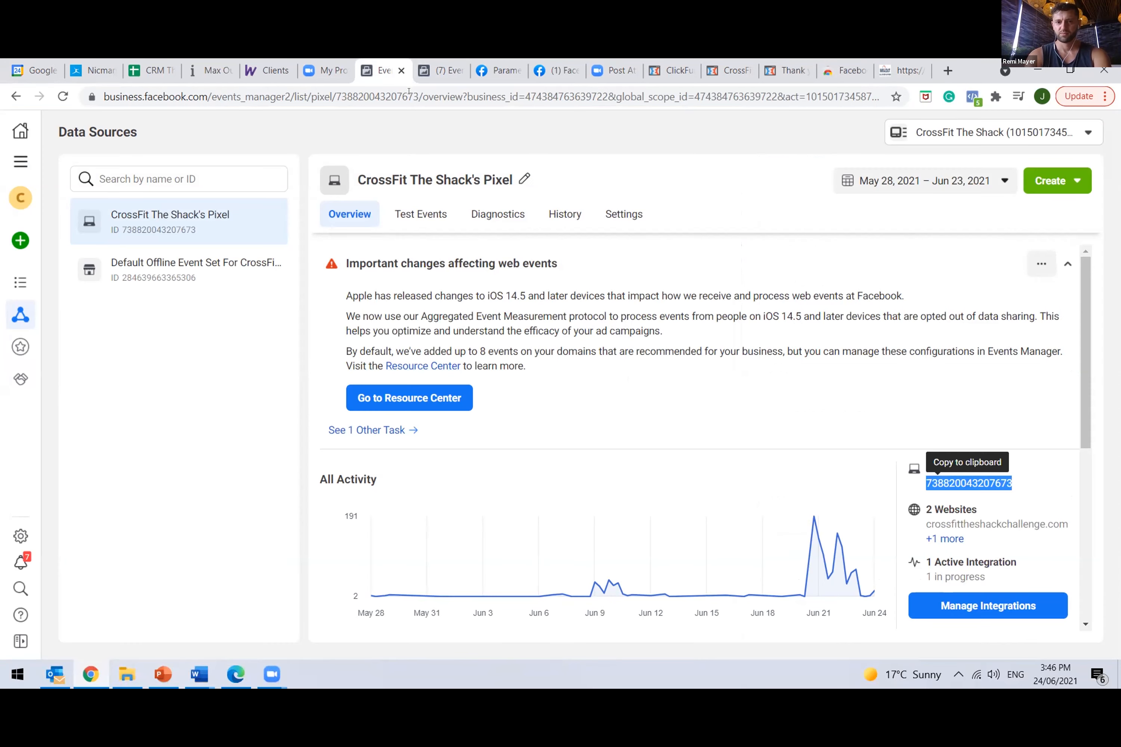
pyautogui.moveTo(395, 73)
pyautogui.mouseDown()
pyautogui.moveTo(555, 93)
pyautogui.moveTo(856, 91)
pyautogui.mouseUp()
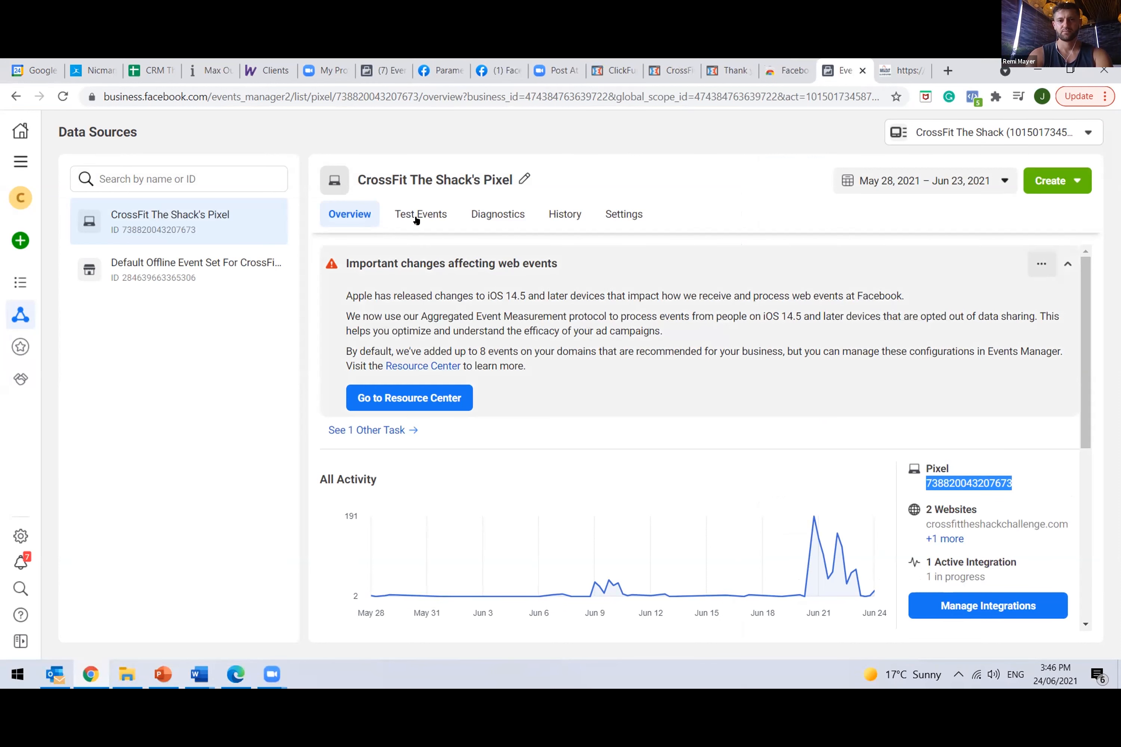
pyautogui.click(414, 214)
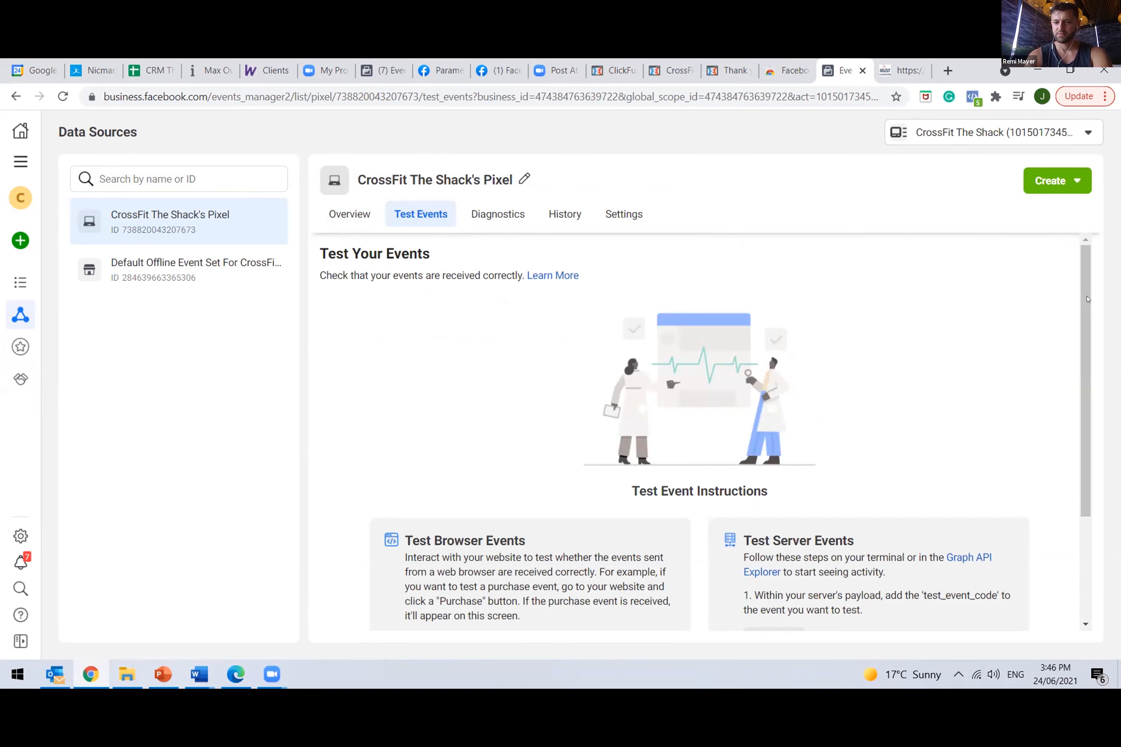
pyautogui.scroll(-1, 1087, 337)
pyautogui.scroll(-1, 1089, 403)
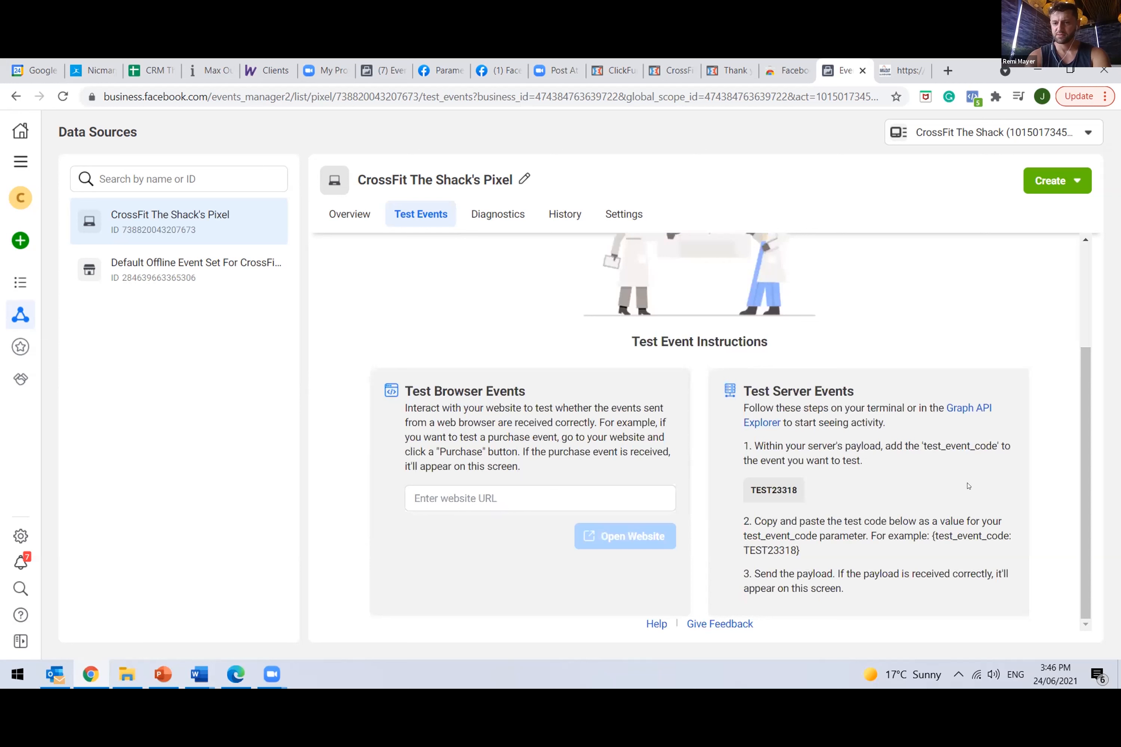
pyautogui.click(793, 495)
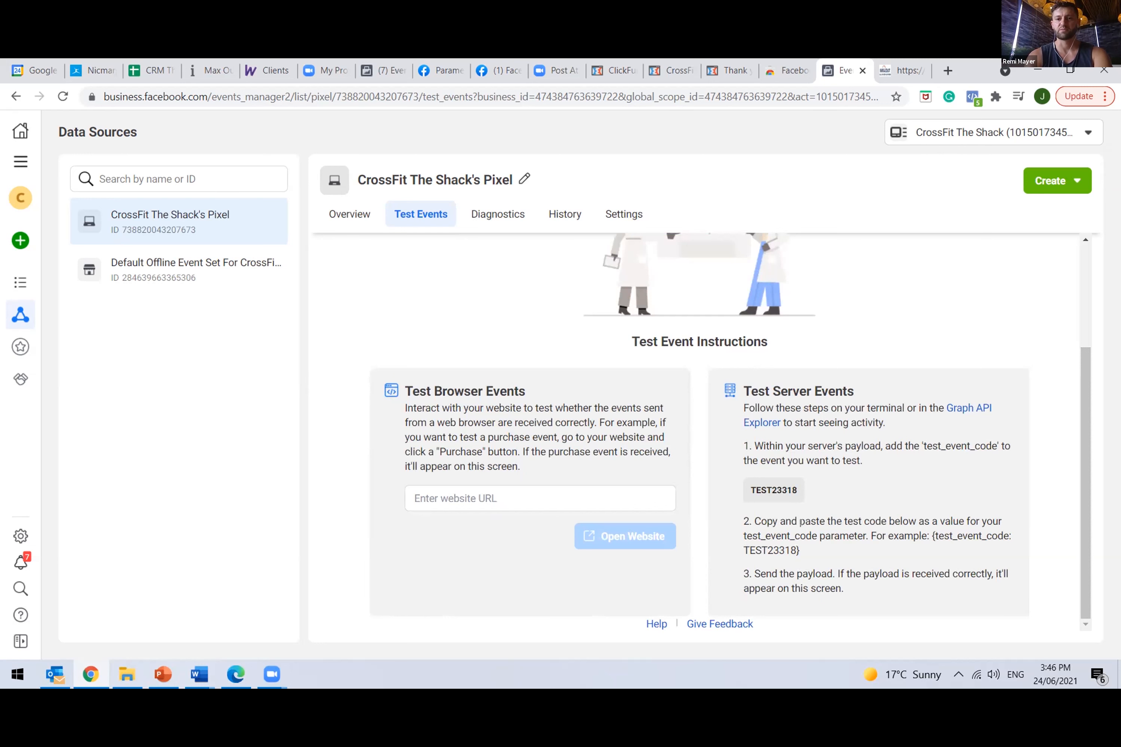
# - Paste the test event code into the Test Code field of the workflow's Facebook Conversion Api action and save the action
pyautogui.hotkey('ctrl', 'Tab')
pyautogui.rightClick(808, 553)
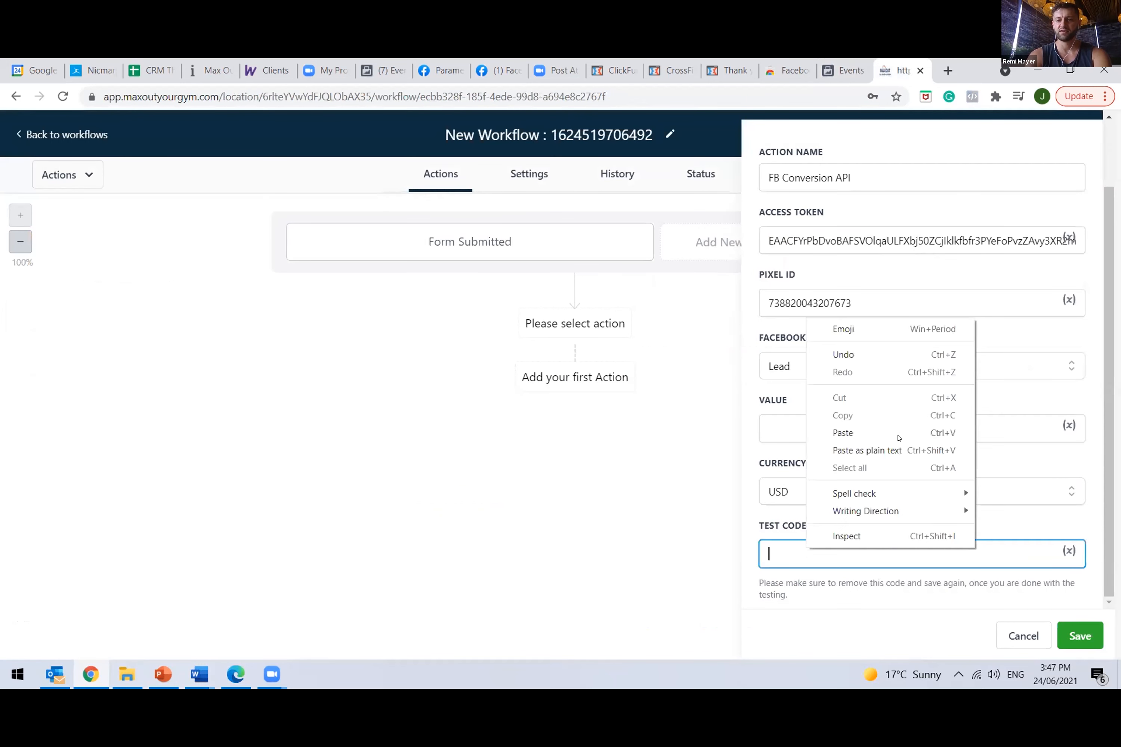
pyautogui.click(898, 437)
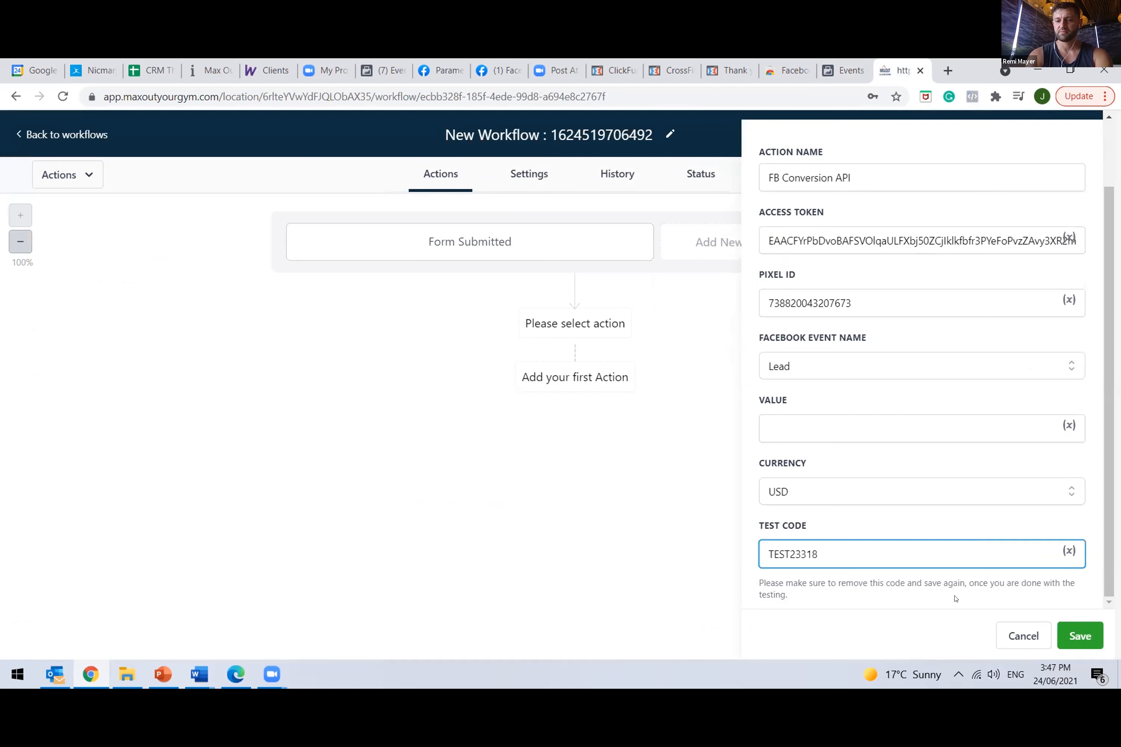
pyautogui.click(1085, 640)
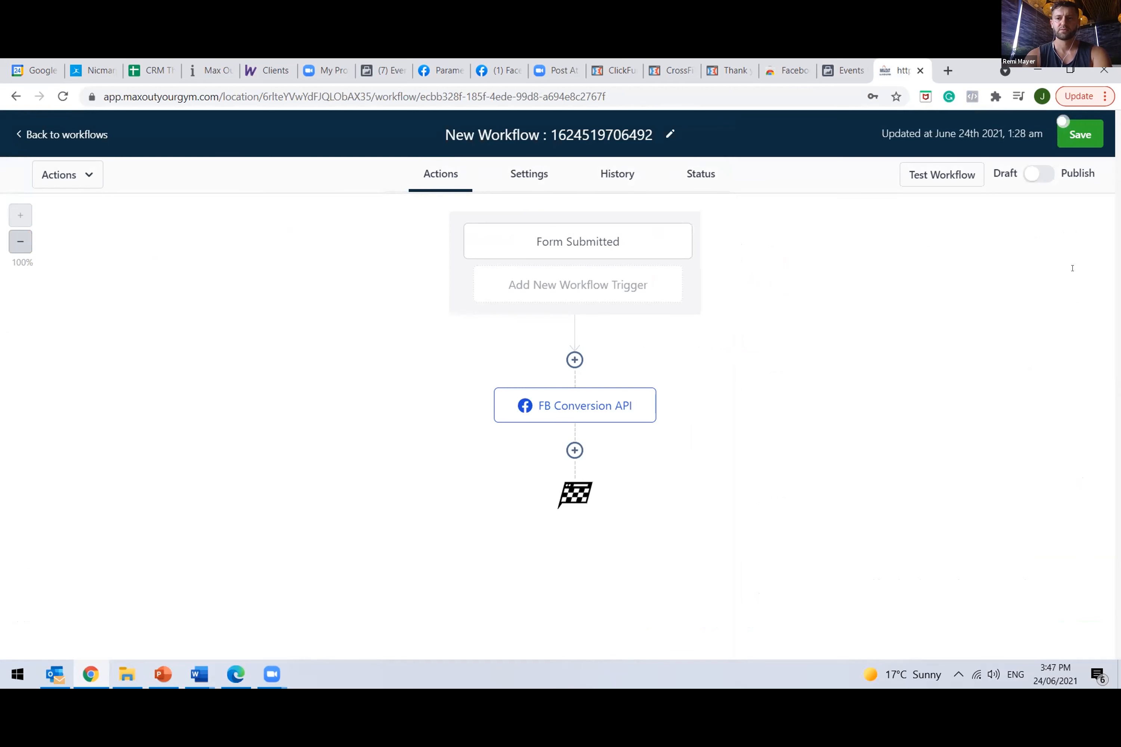
# - Save the workflow and switch it from Draft to Publish
pyautogui.click(1083, 138)
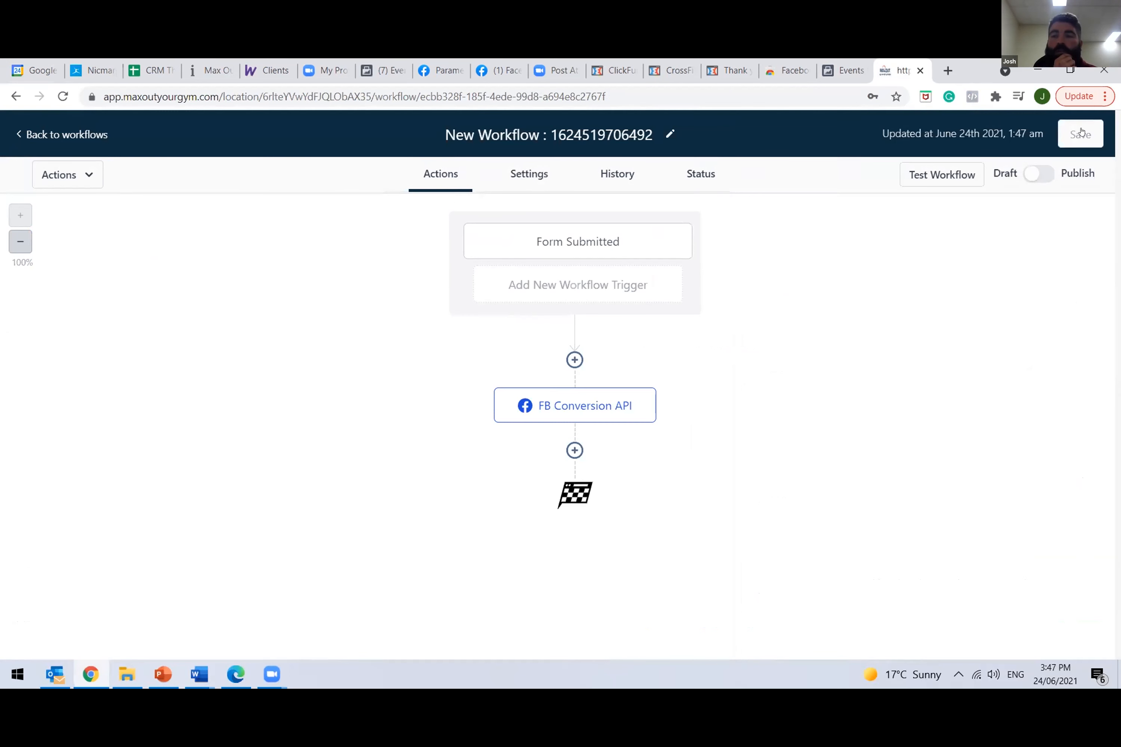
pyautogui.click(1085, 131)
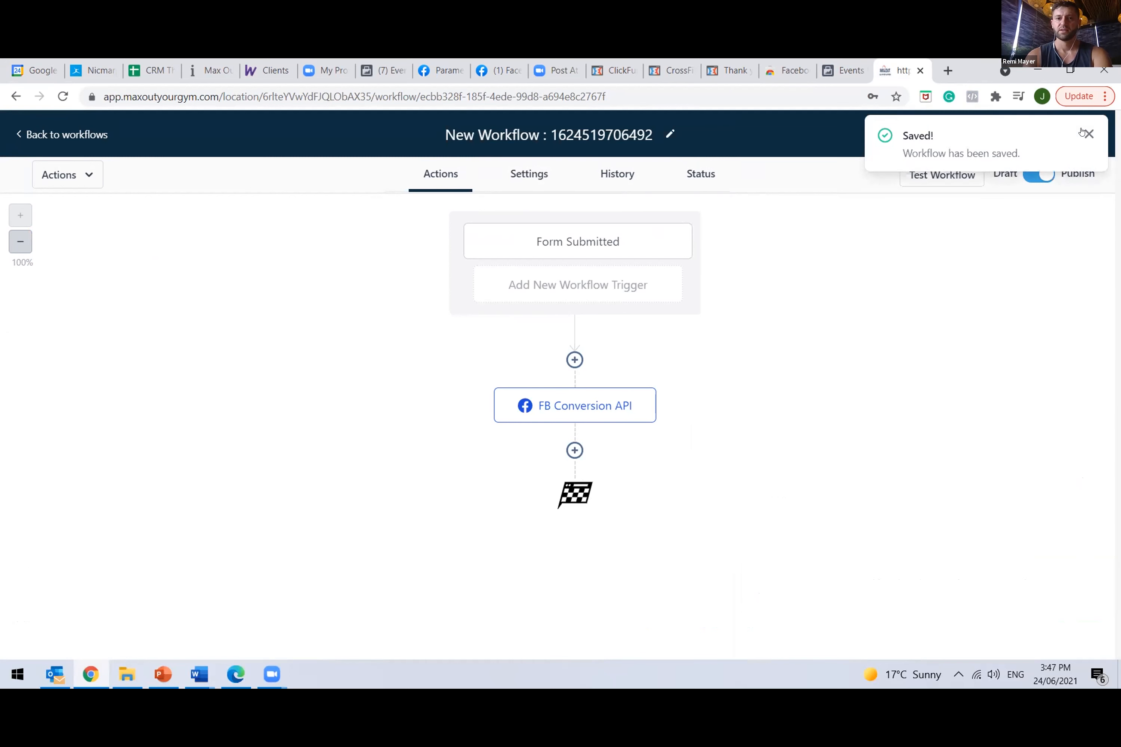
pyautogui.click(1089, 135)
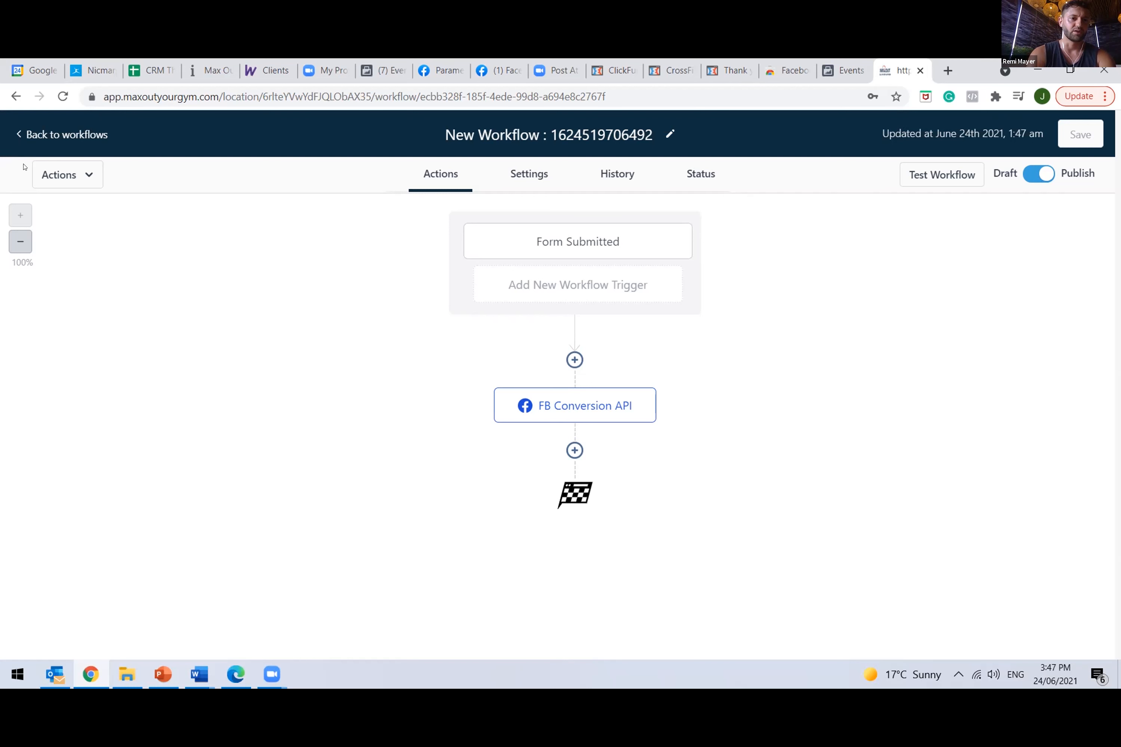
# - Leave the workflow and open the Body Transformation Form in the Form Builder
pyautogui.click(47, 136)
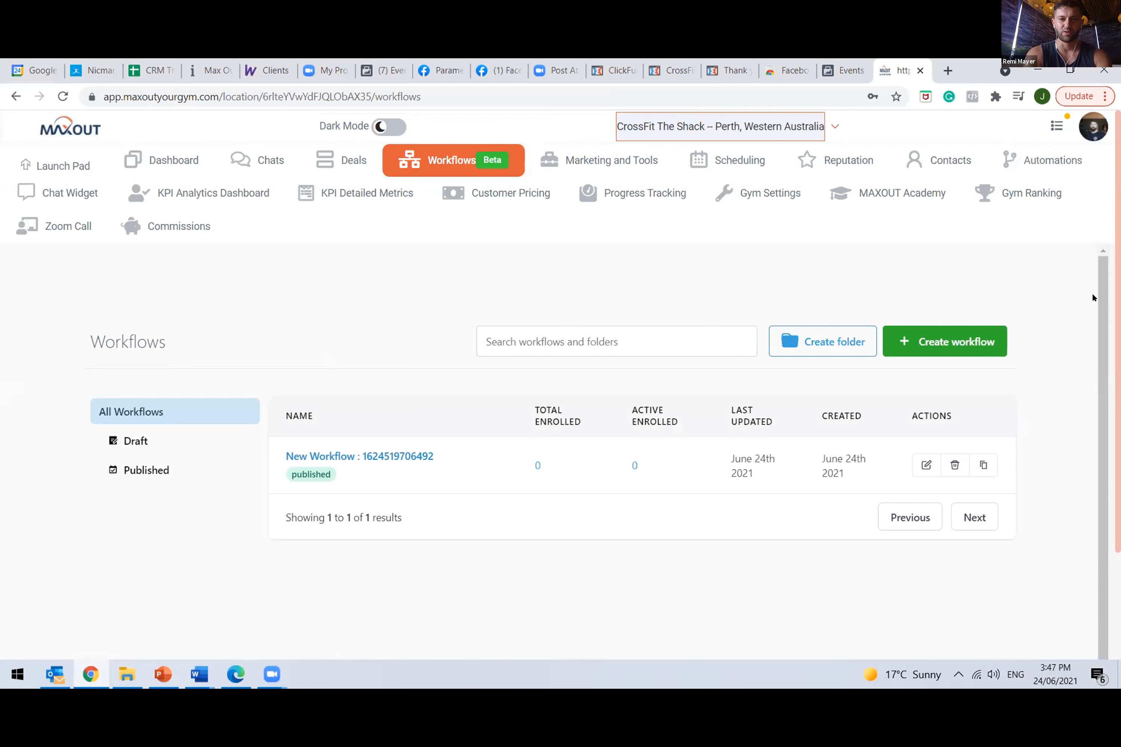
pyautogui.moveTo(1103, 333); pyautogui.dragTo(1105, 274)
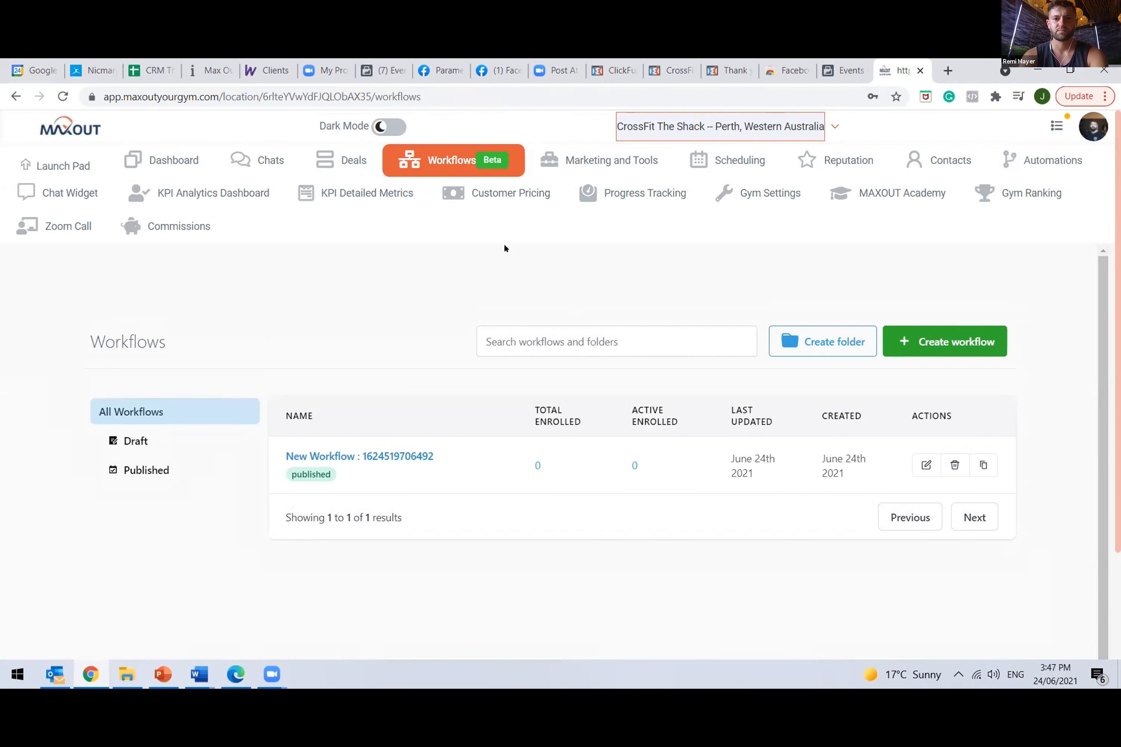
pyautogui.click(610, 162)
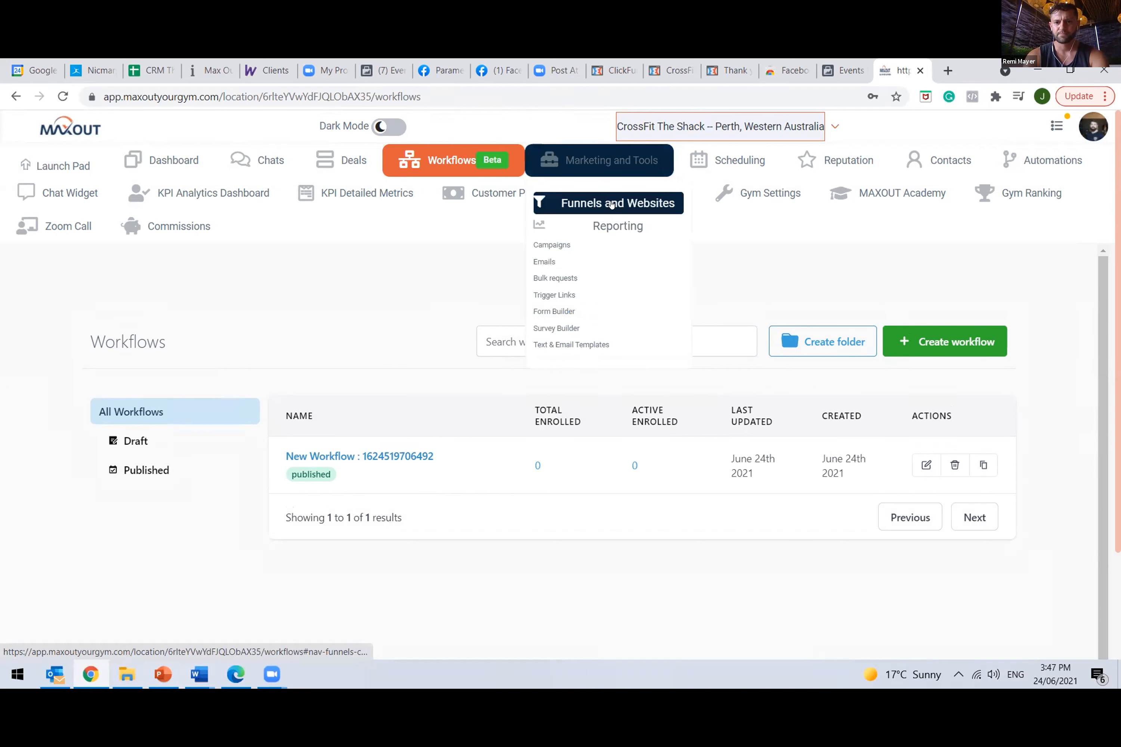
pyautogui.click(556, 312)
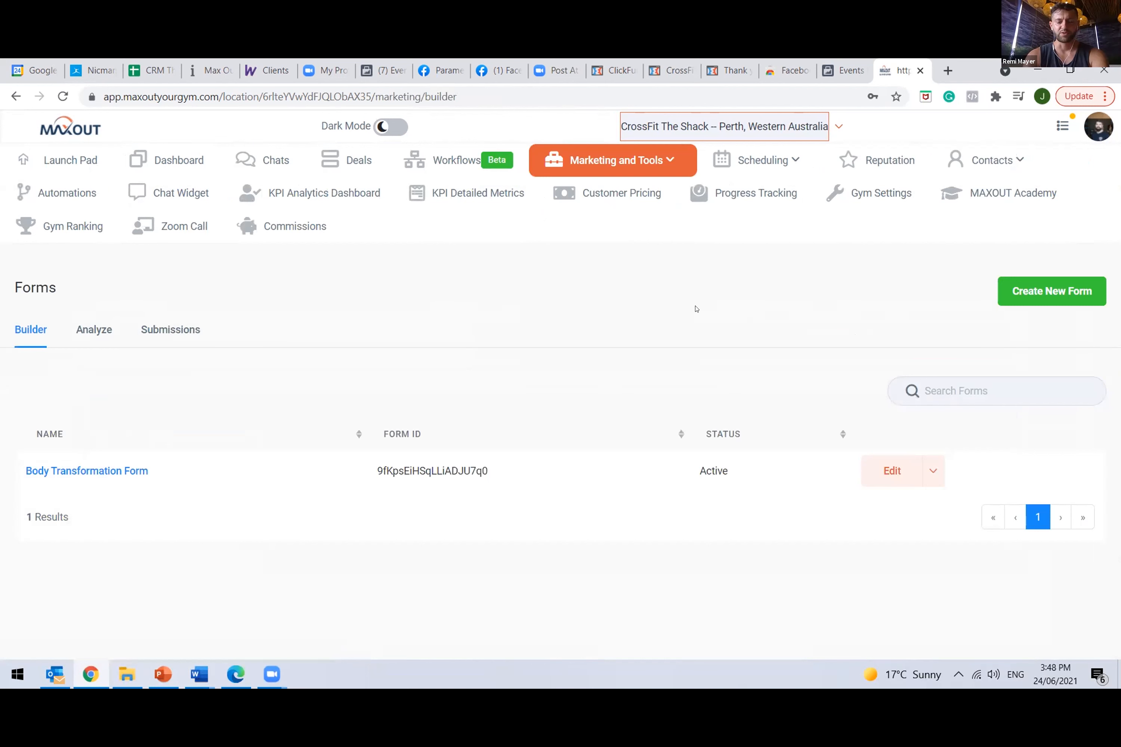
pyautogui.click(98, 468)
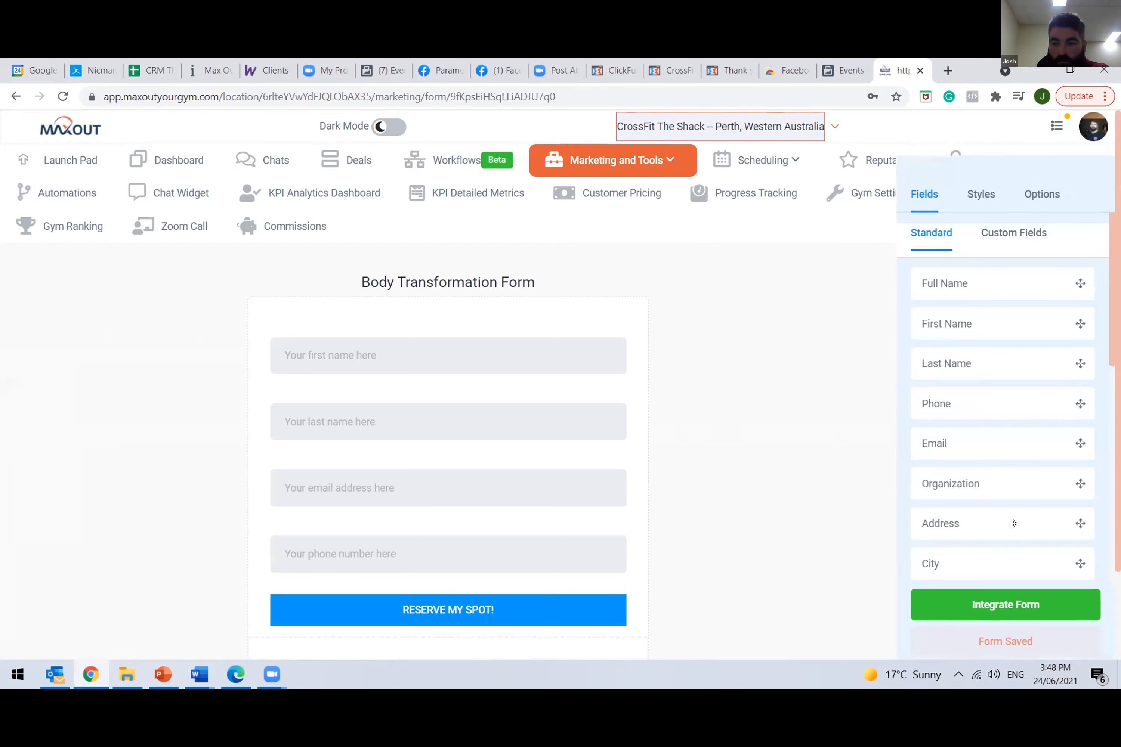
# - Get the Body Transformation Form's shareable integration link and open it in a new tab
pyautogui.click(1011, 604)
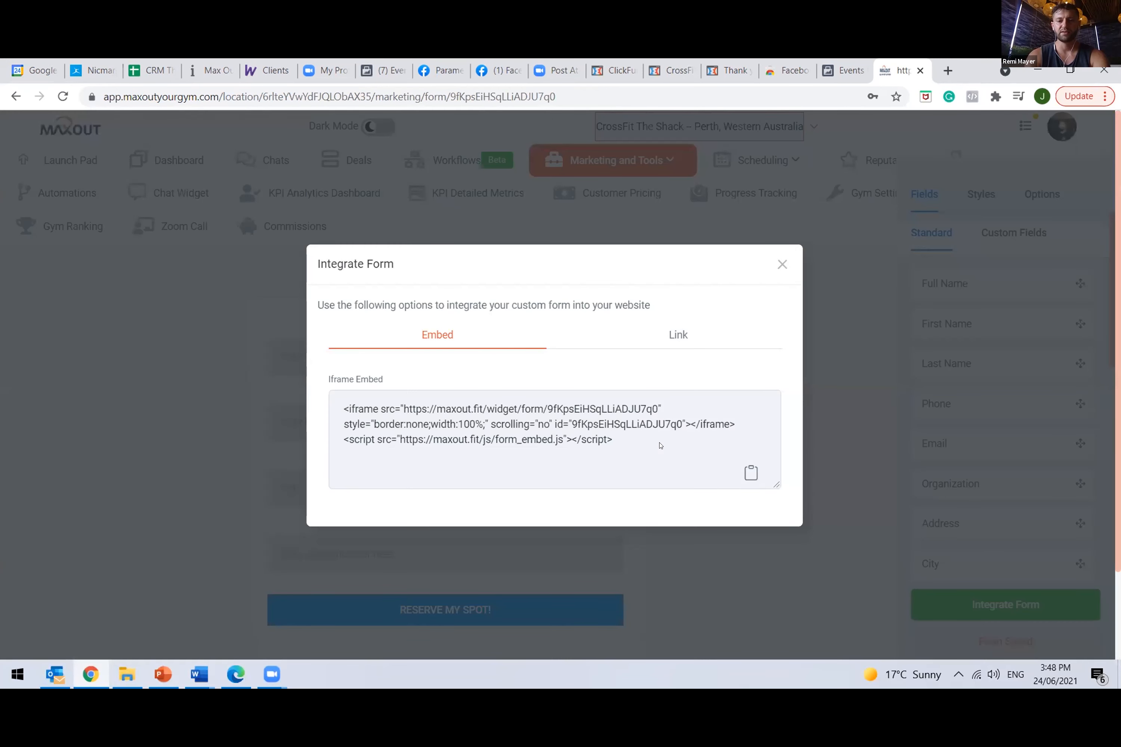
pyautogui.click(660, 342)
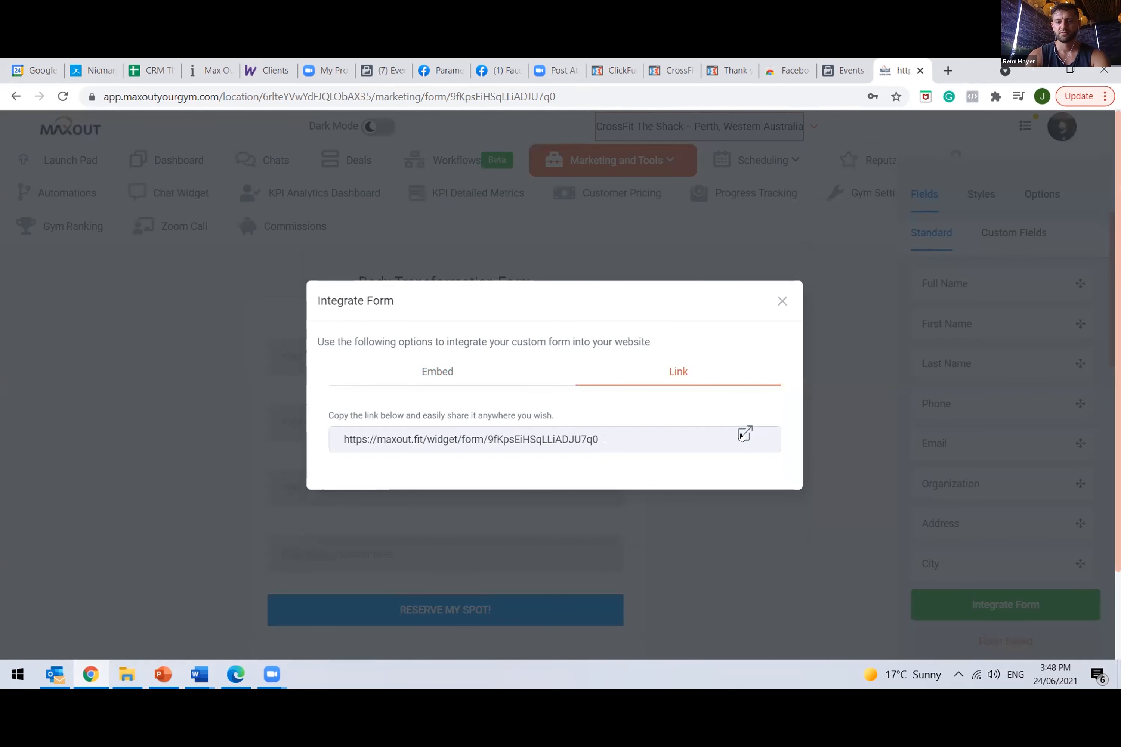
pyautogui.click(744, 434)
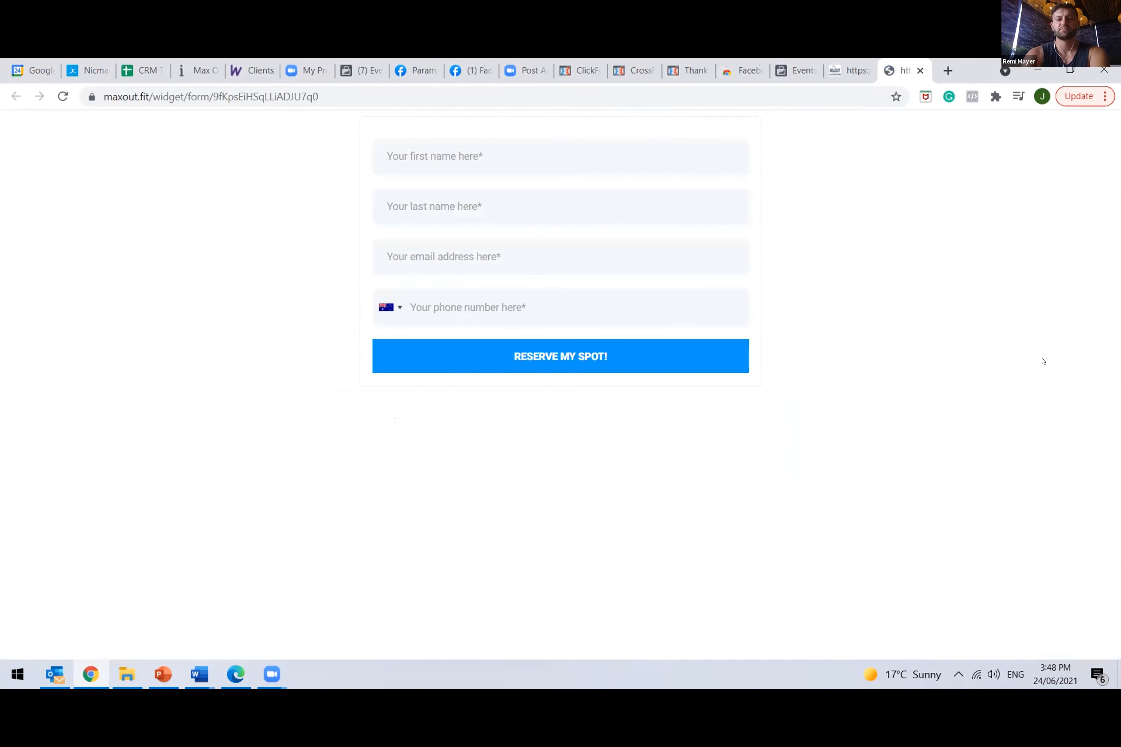
# - Fill in the form's first name, last name, email address and phone number with saved contact details and submit it
pyautogui.click(617, 157)
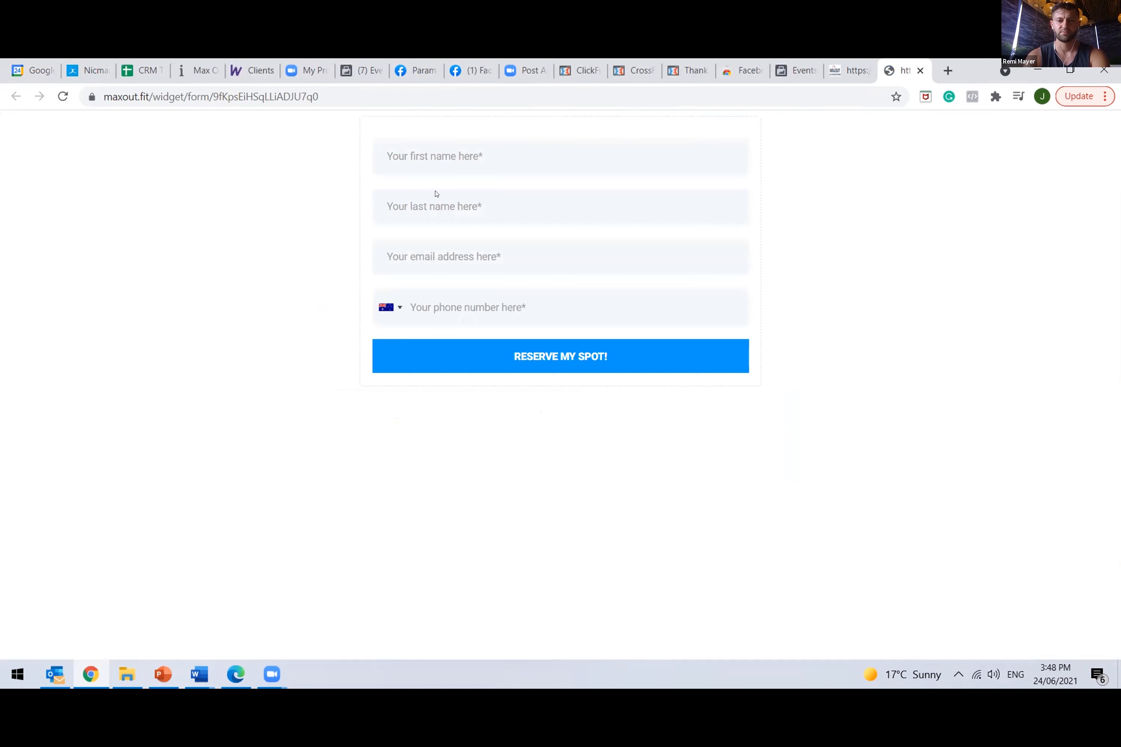
pyautogui.click(436, 189)
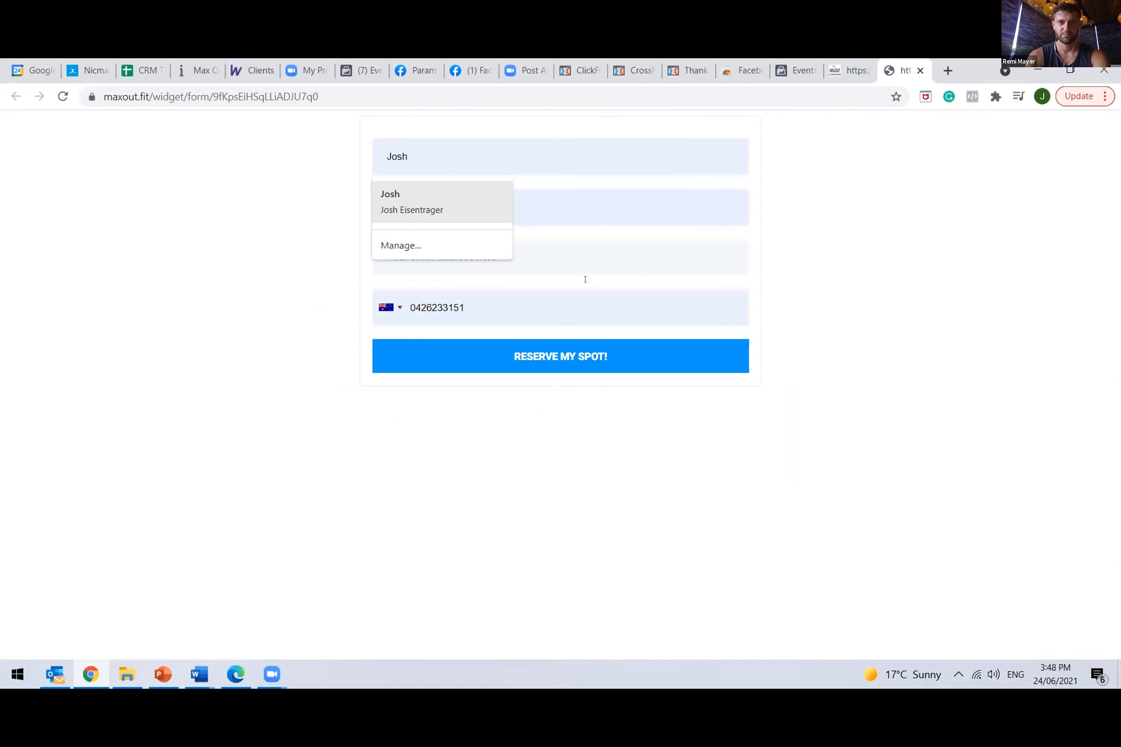
pyautogui.click(556, 253)
pyautogui.click(452, 320)
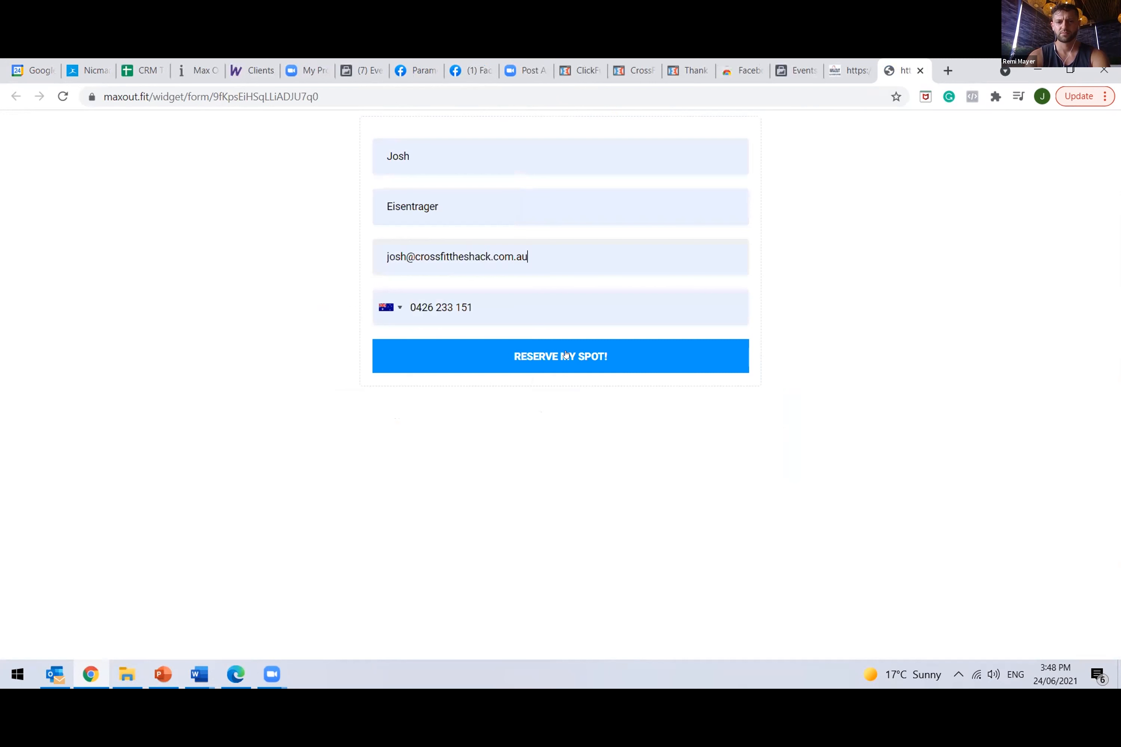
pyautogui.click(565, 355)
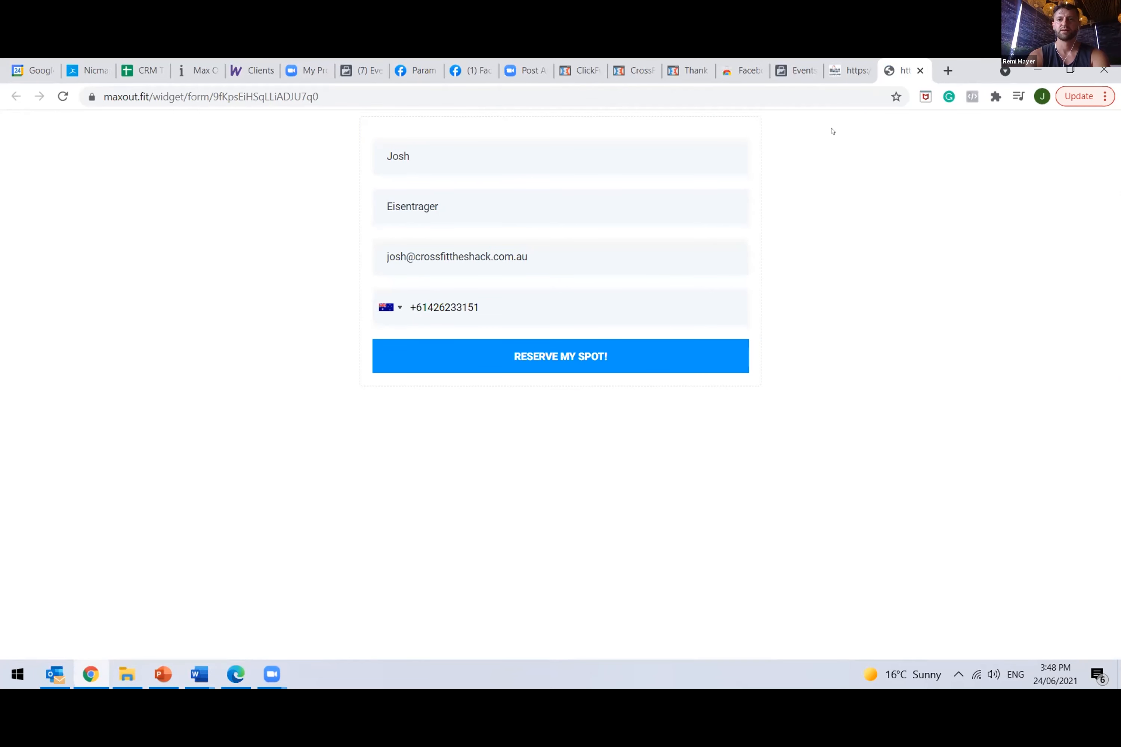
# - Go back to the MAXOUT workflows list and check the new workflow's enrolment figures
pyautogui.hotkey('ctrl', 'shift', 'Tab')
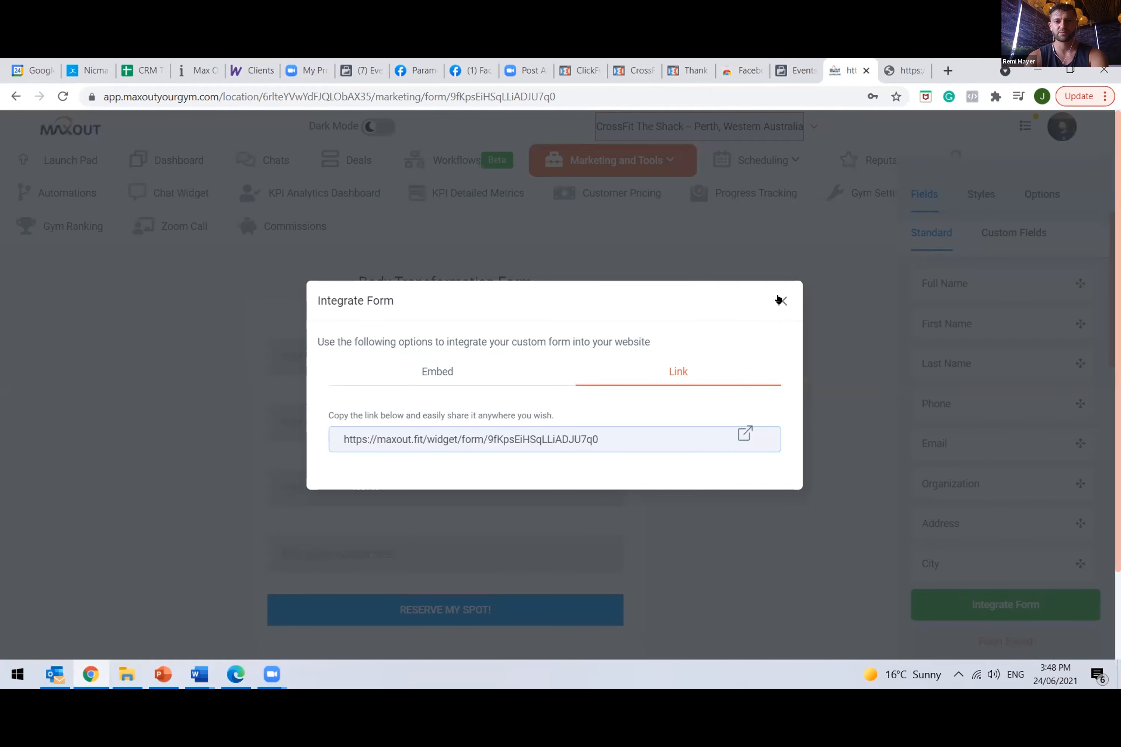
pyautogui.click(464, 164)
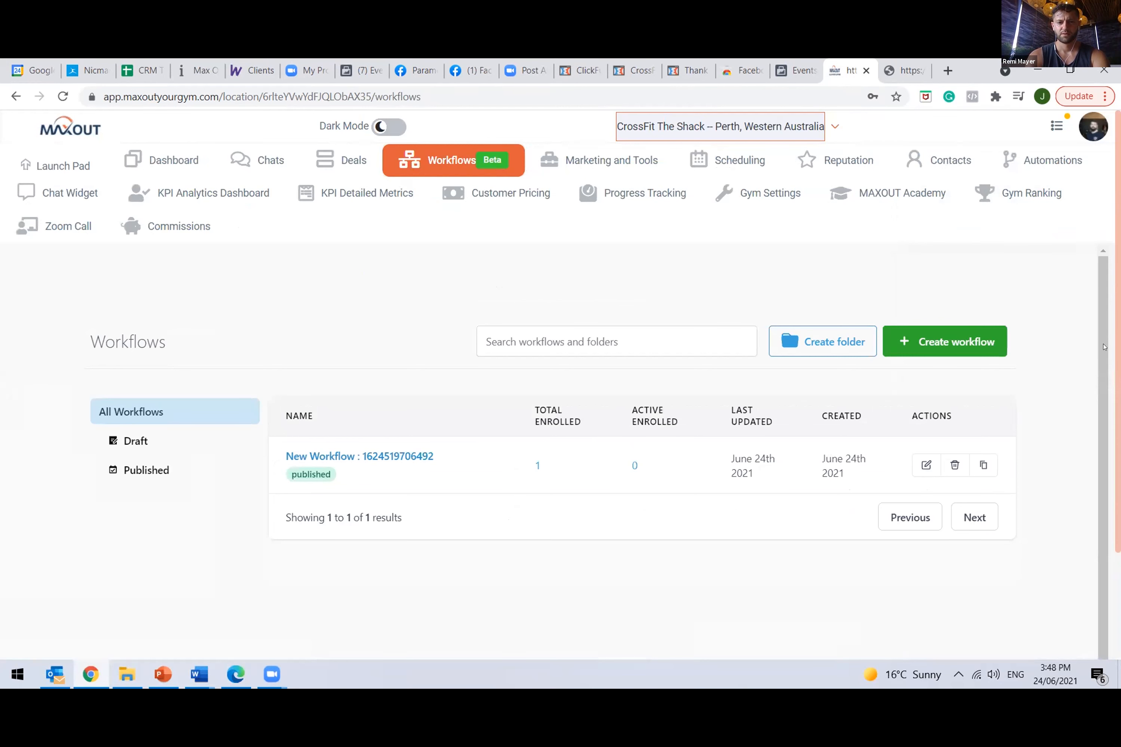
pyautogui.scroll(-1, 604, 549)
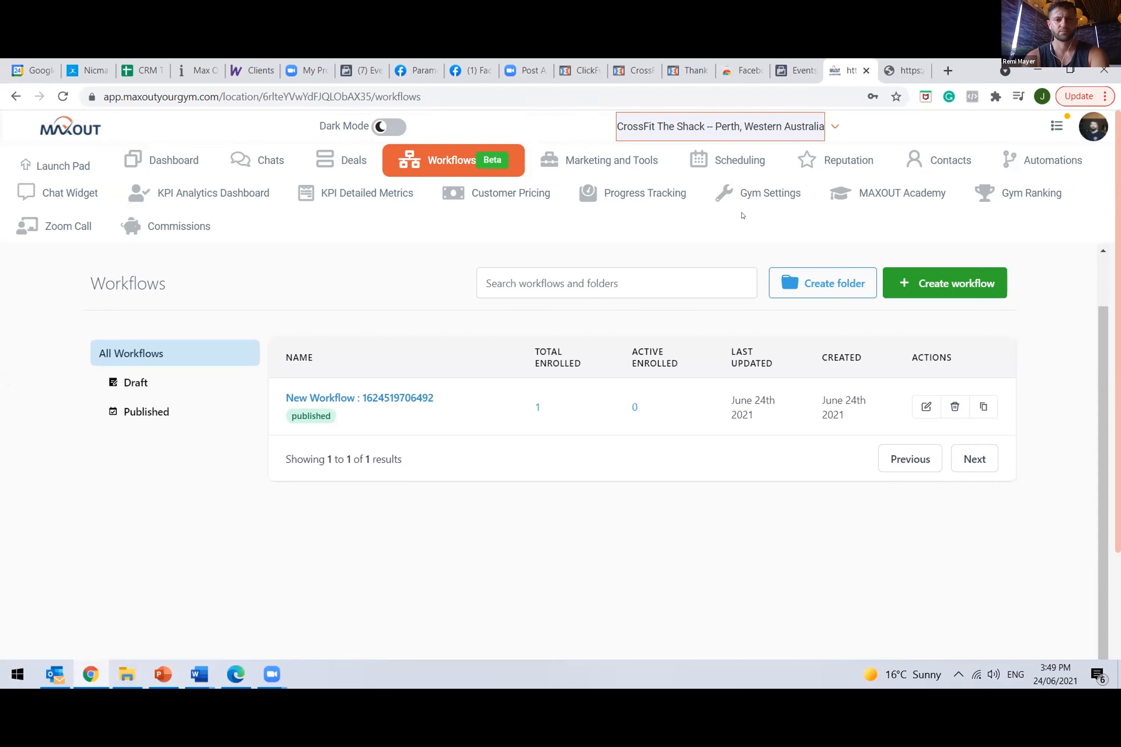
# - Switch to the pixel's Test Events in Facebook Events Manager and expand the received Lead event to examine its details
pyautogui.hotkey('ctrl', 'shift', 'Tab')
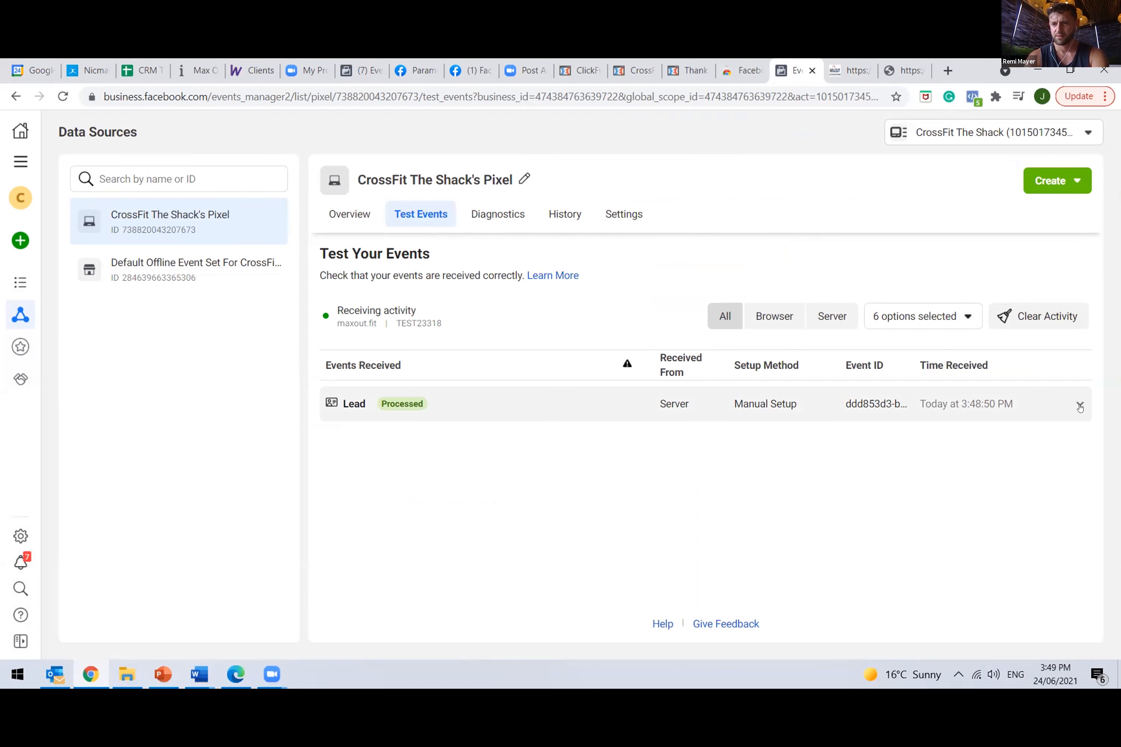
pyautogui.click(1079, 406)
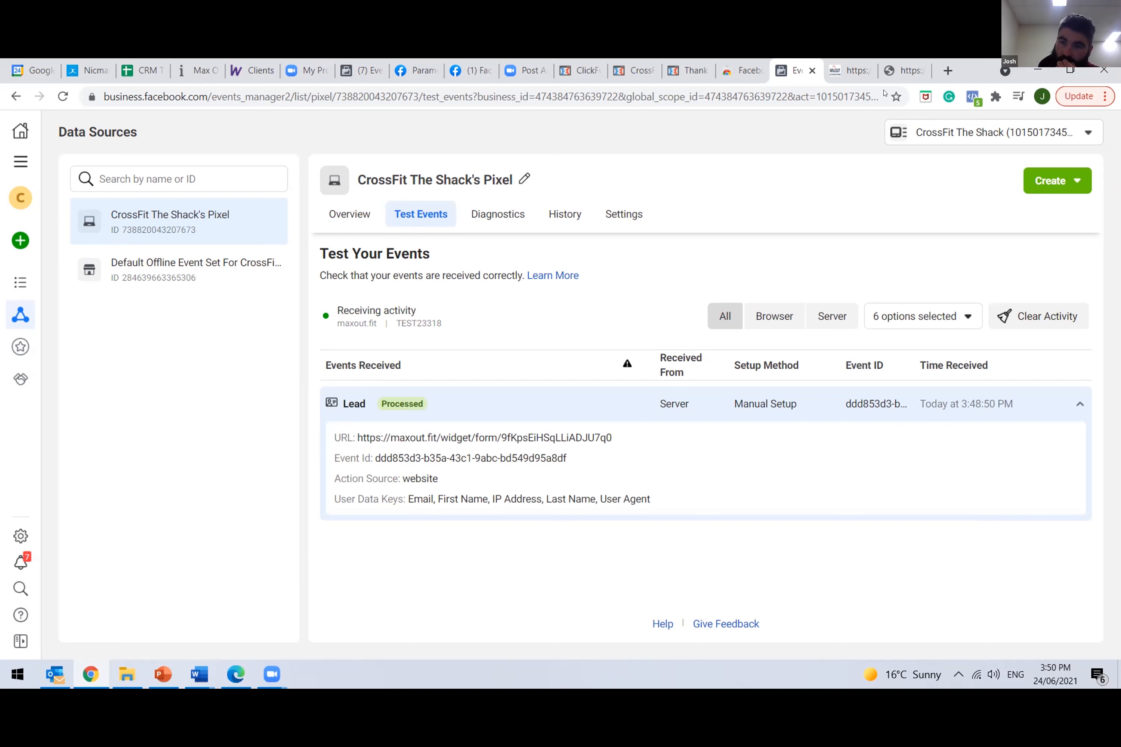
# - Return to the MAXOUT workflows list and open the published workflow for editing
pyautogui.hotkey('ctrl', 'Tab')
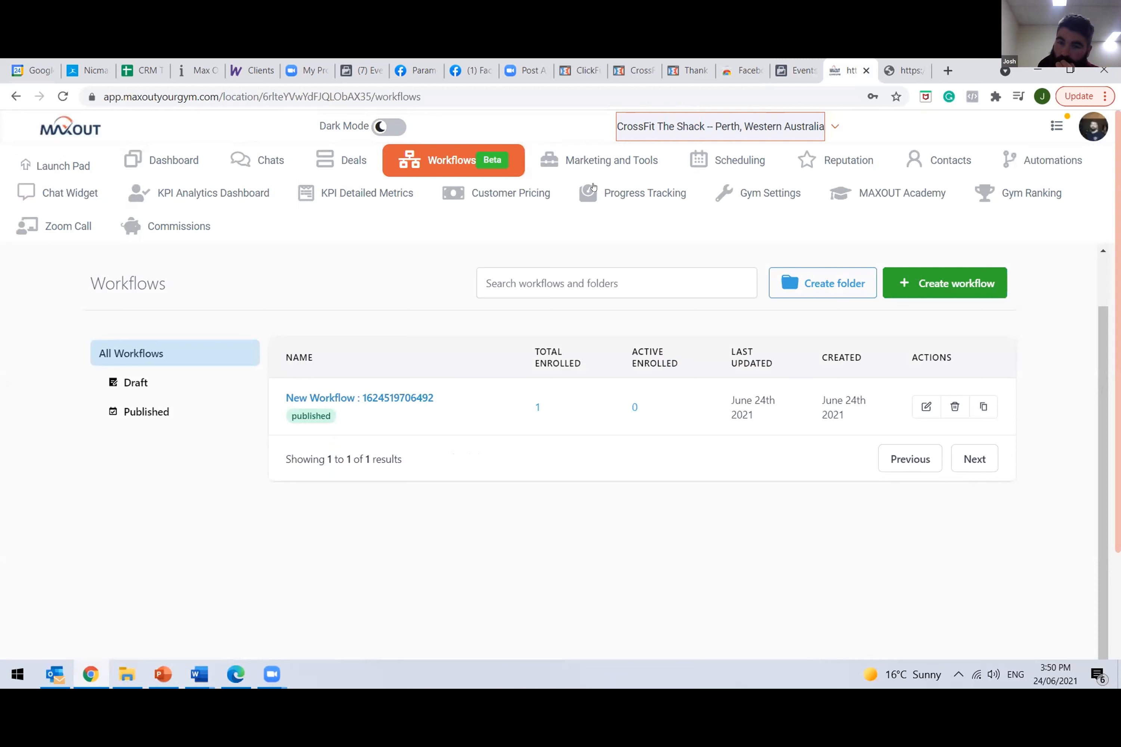
pyautogui.moveTo(386, 407)
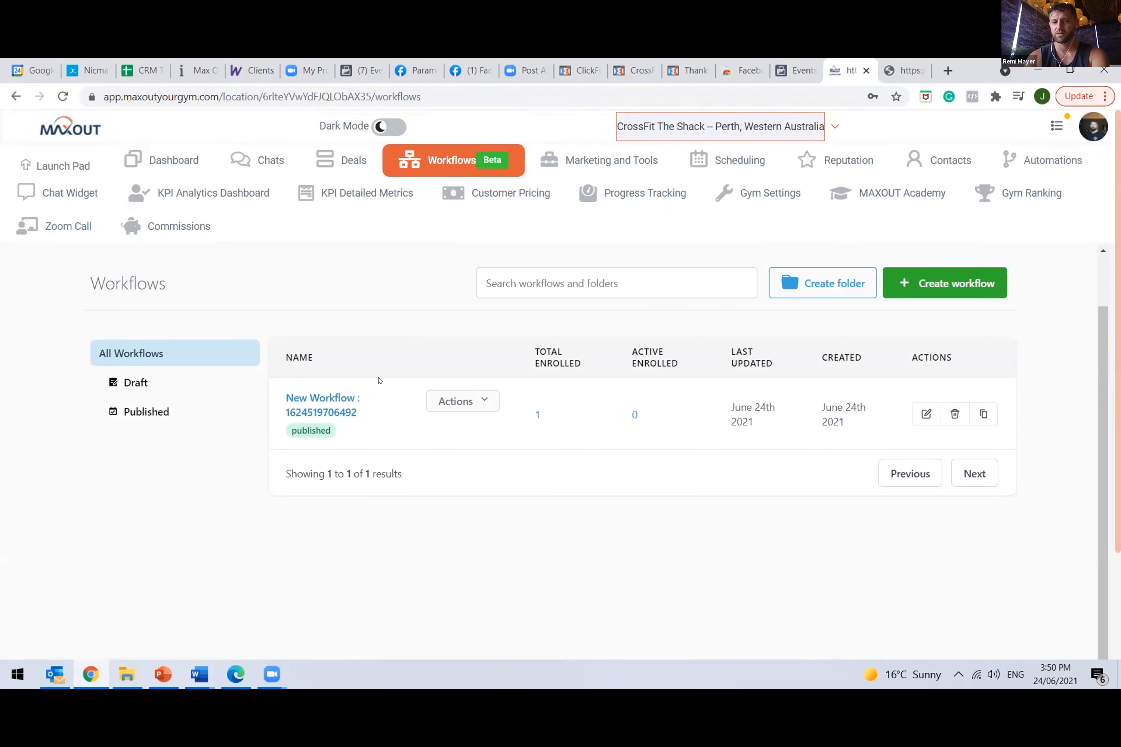
pyautogui.click(456, 401)
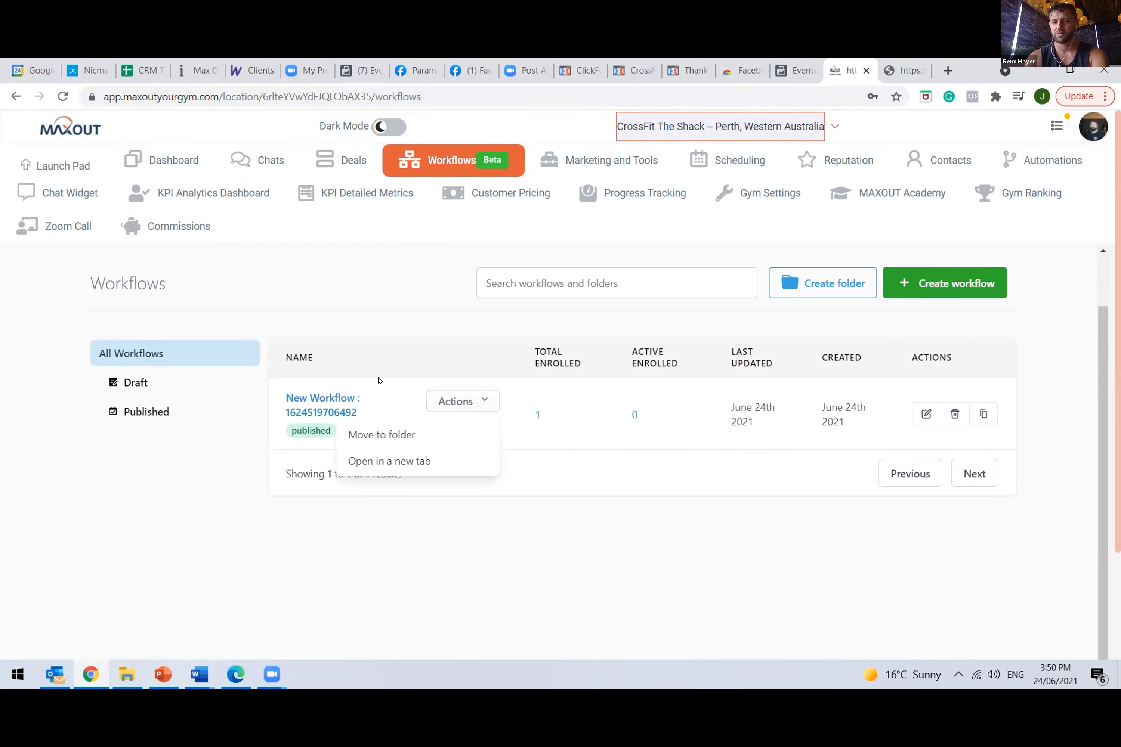
pyautogui.click(925, 414)
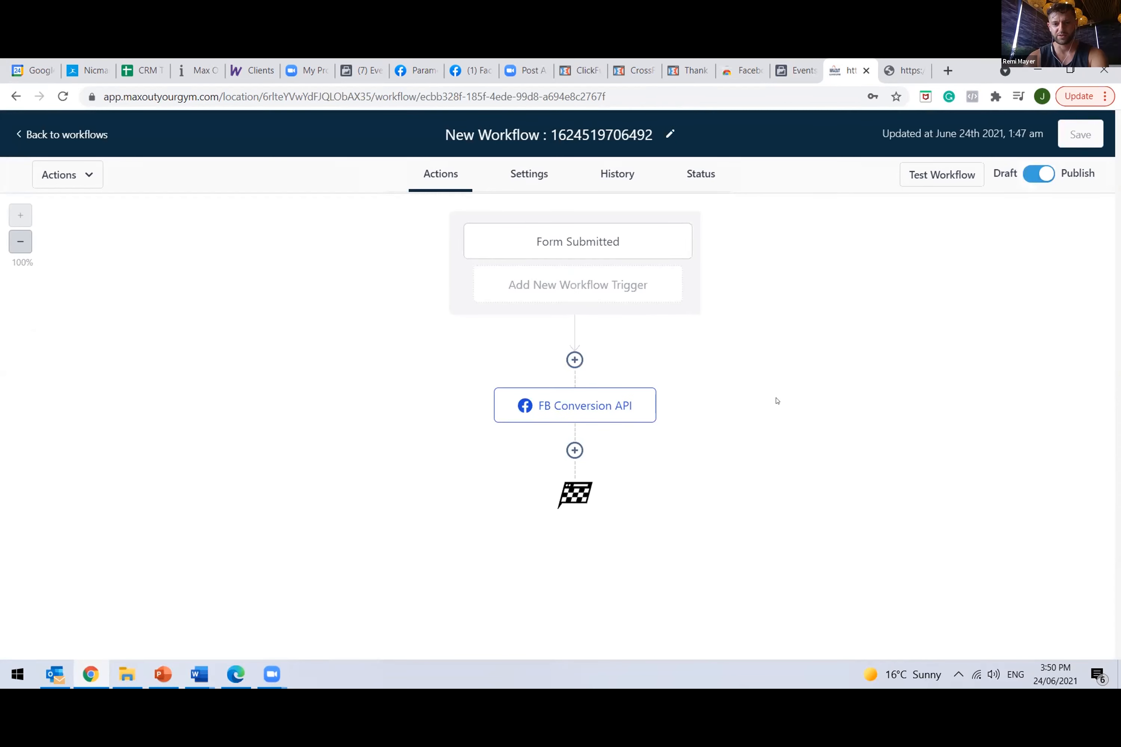
# - Clear the test code from the FB Conversion API action, then save the action and the workflow
pyautogui.click(600, 407)
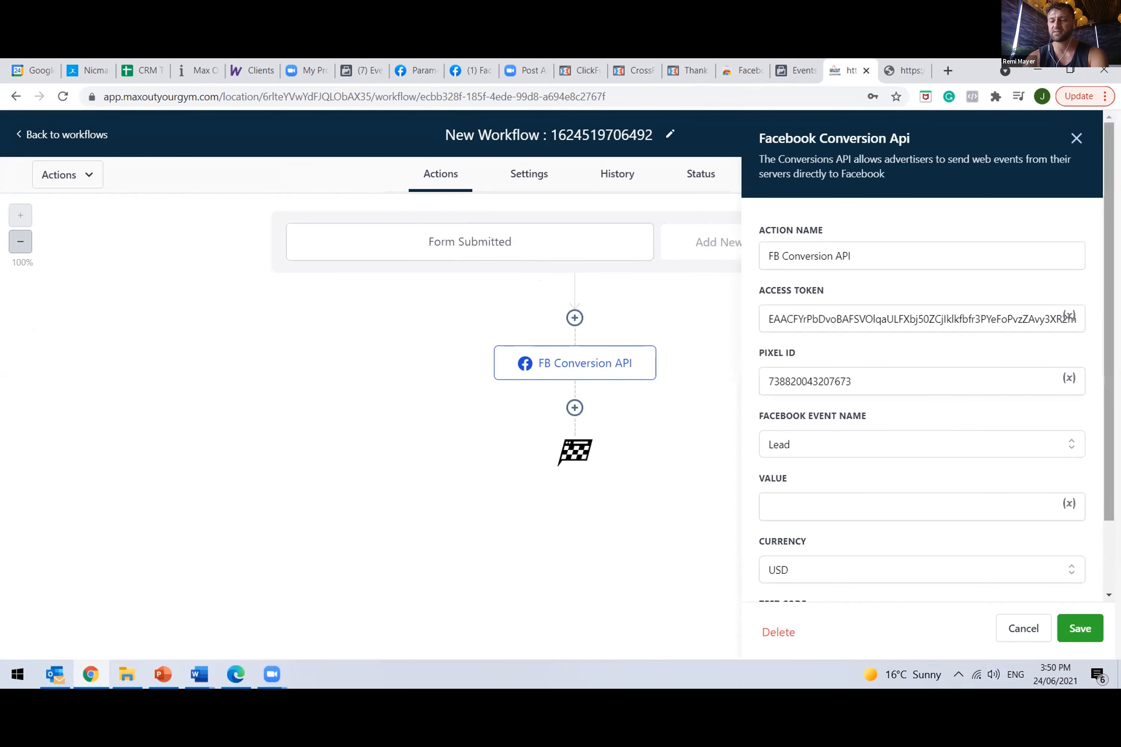
pyautogui.scroll(-2, 1057, 545)
pyautogui.click(810, 545)
pyautogui.hotkey('ctrl', 'a')
pyautogui.press('BackSpace')
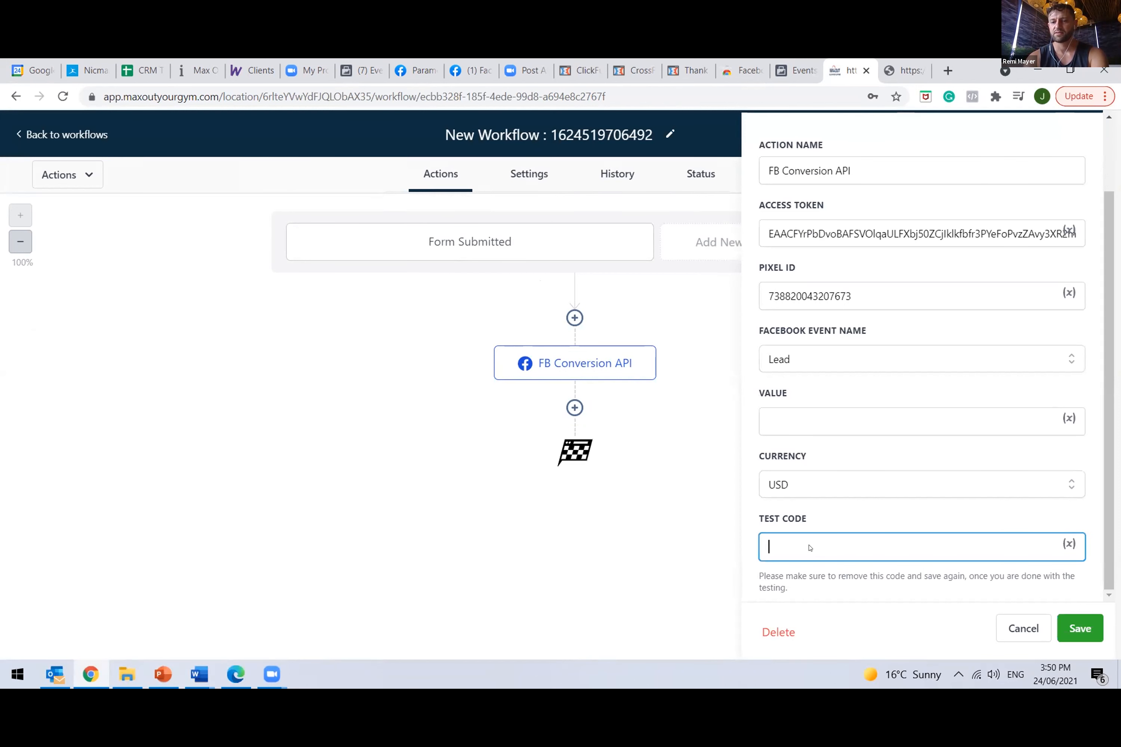
pyautogui.click(1076, 625)
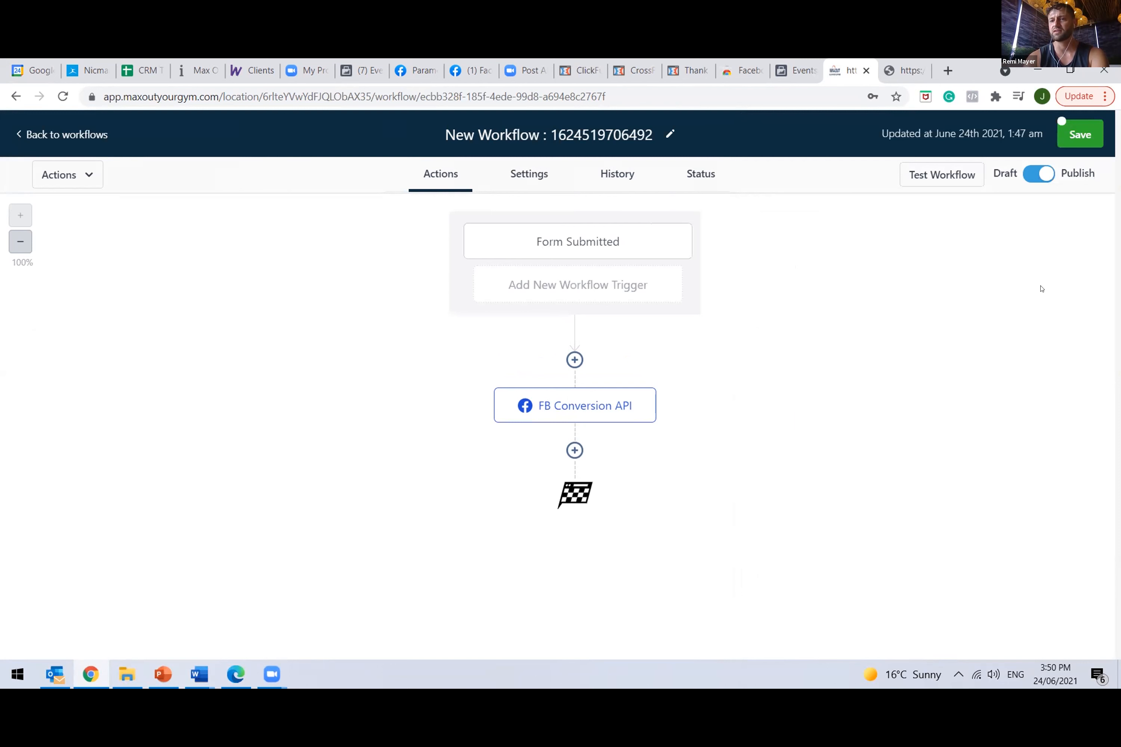
pyautogui.click(1079, 131)
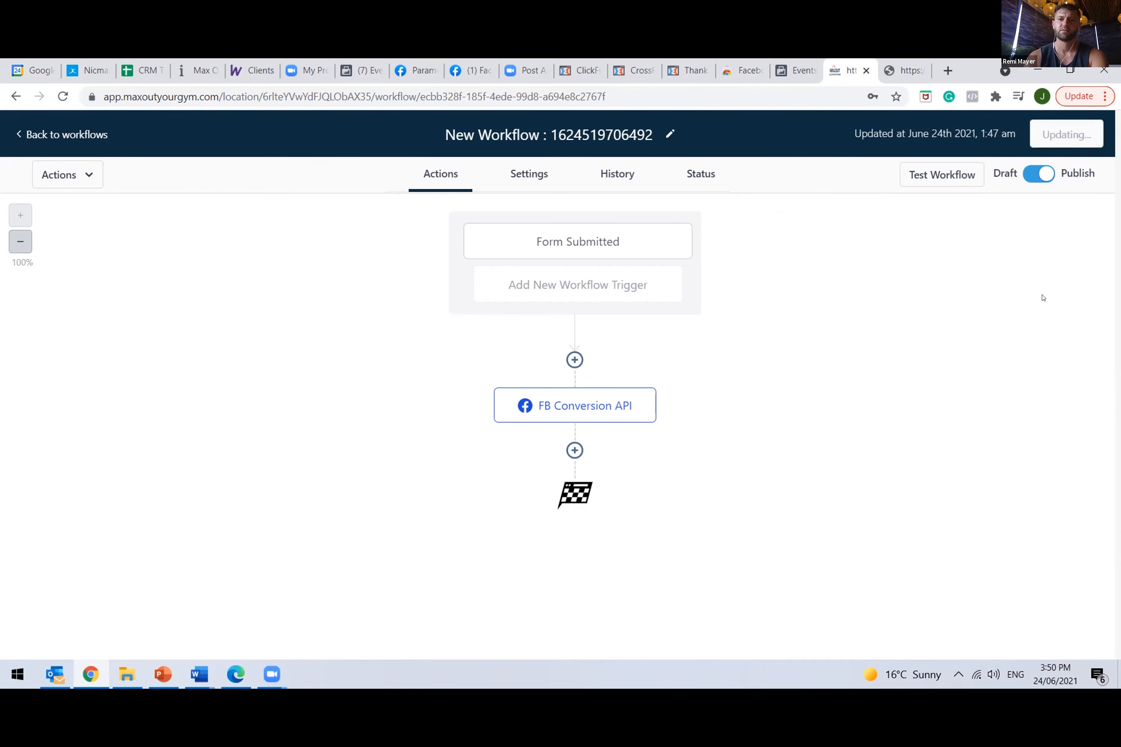